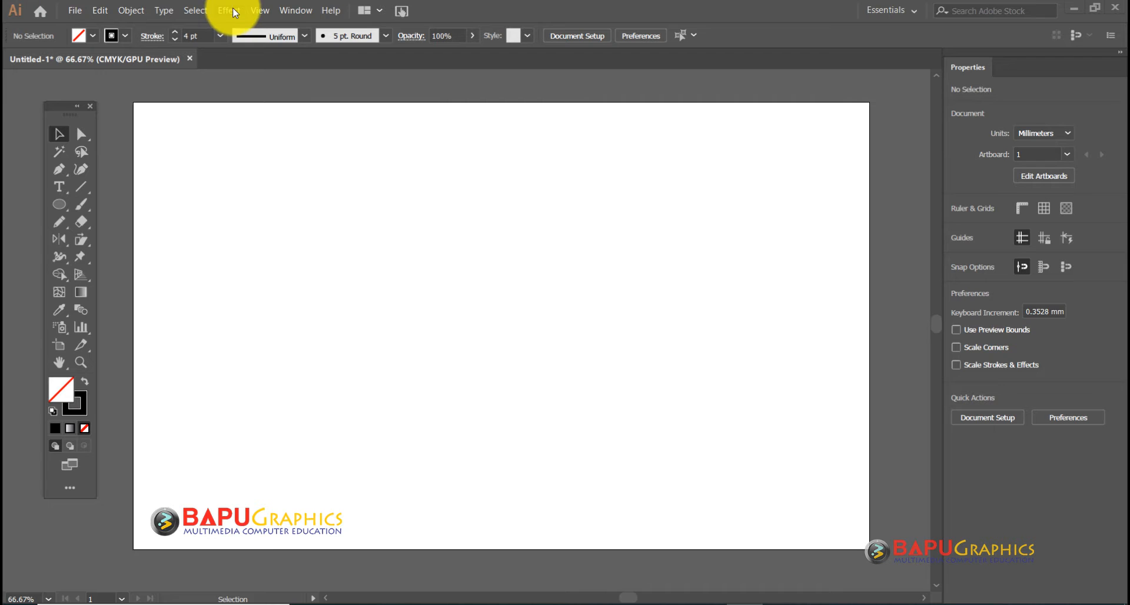
{"action": "left_click", "coordinate": [232, 11]}
{"action": "mouse_move", "coordinate": [280, 142]}
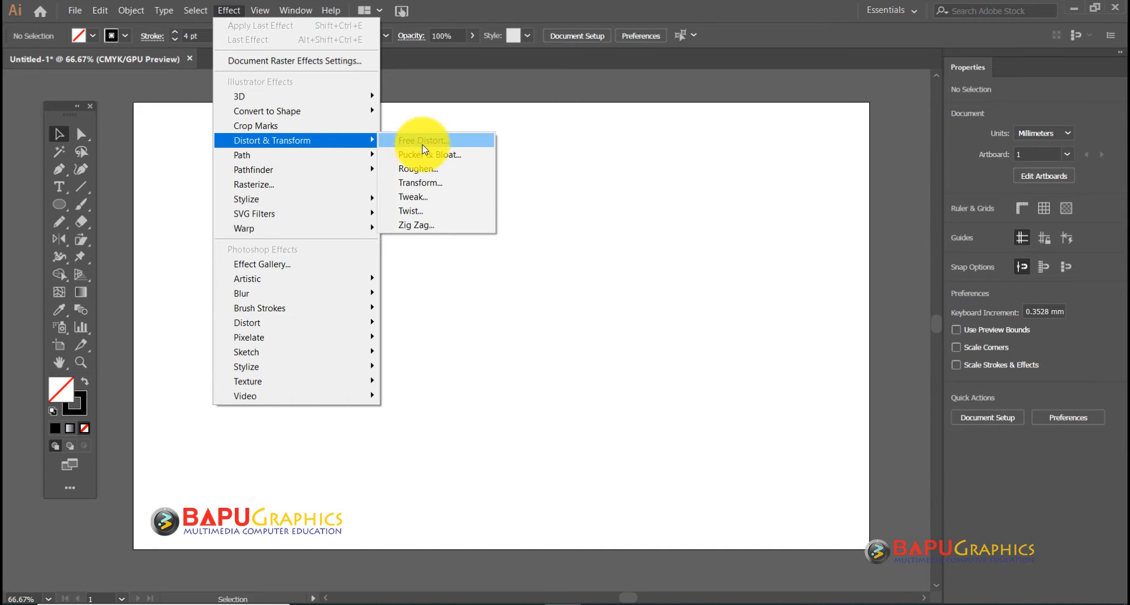
{"action": "left_click", "coordinate": [485, 272]}
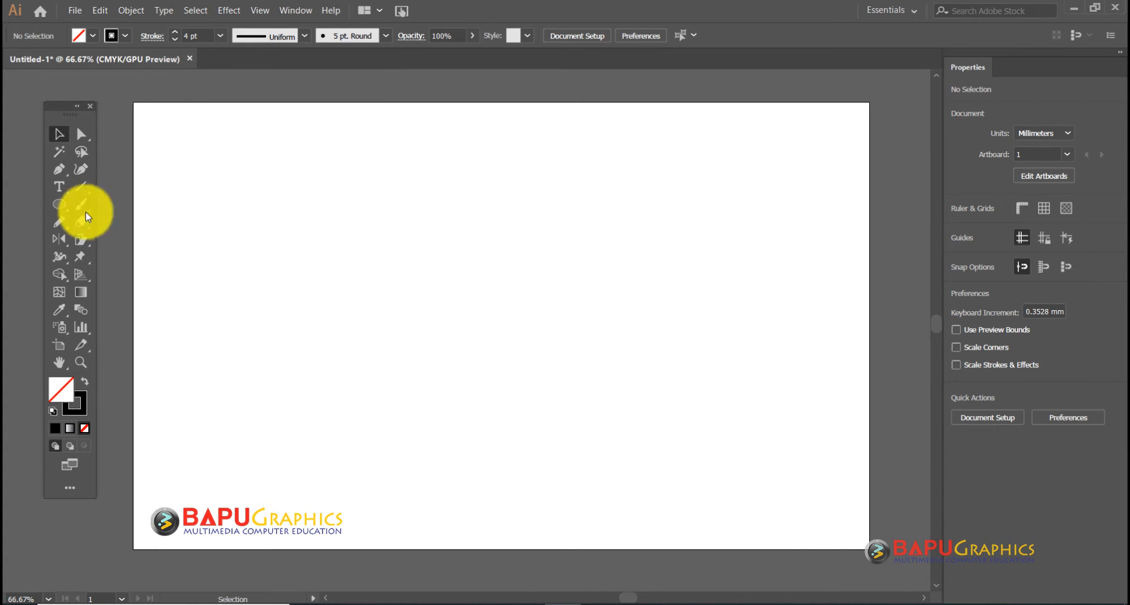
- Draw an unfilled rectangle about 71 × 80 mm in the upper middle of the artboard
{"action": "left_click", "coordinate": [56, 206]}
{"action": "mouse_move", "coordinate": [55, 203]}
{"action": "left_mouse_down"}
{"action": "mouse_move", "coordinate": [114, 210]}
{"action": "mouse_move", "coordinate": [139, 279]}
{"action": "left_mouse_up"}
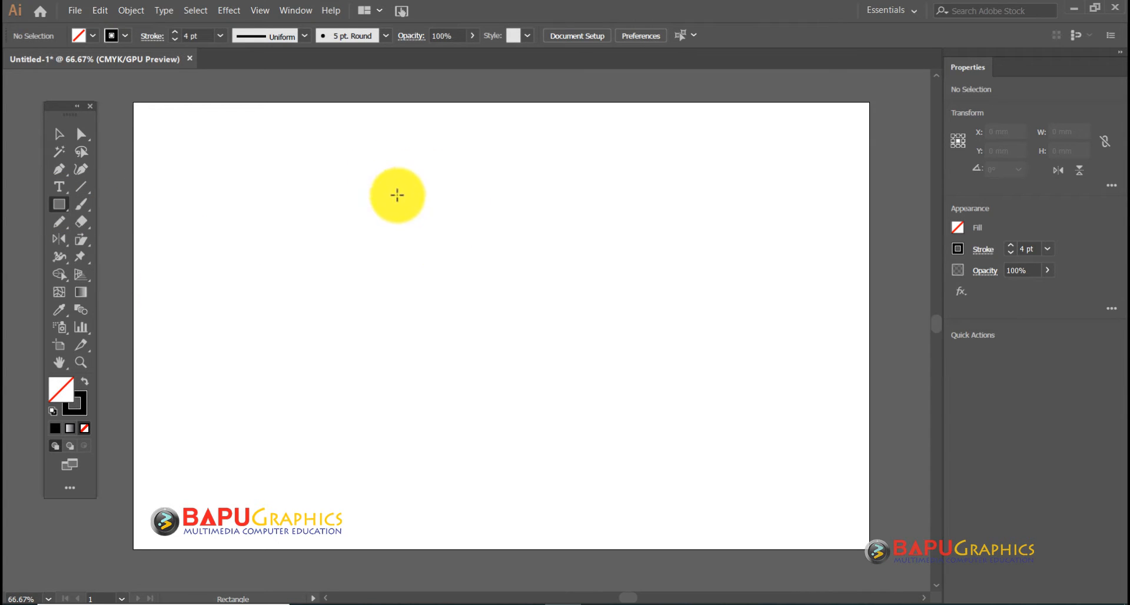
{"action": "left_click_drag", "start_coordinate": [379, 175], "coordinate": [551, 368]}
- Apply Free Distort to the rectangle, pulling its upper-left corner outward, upper-right corner inward and lower-right corner upward
{"action": "left_click", "coordinate": [229, 10]}
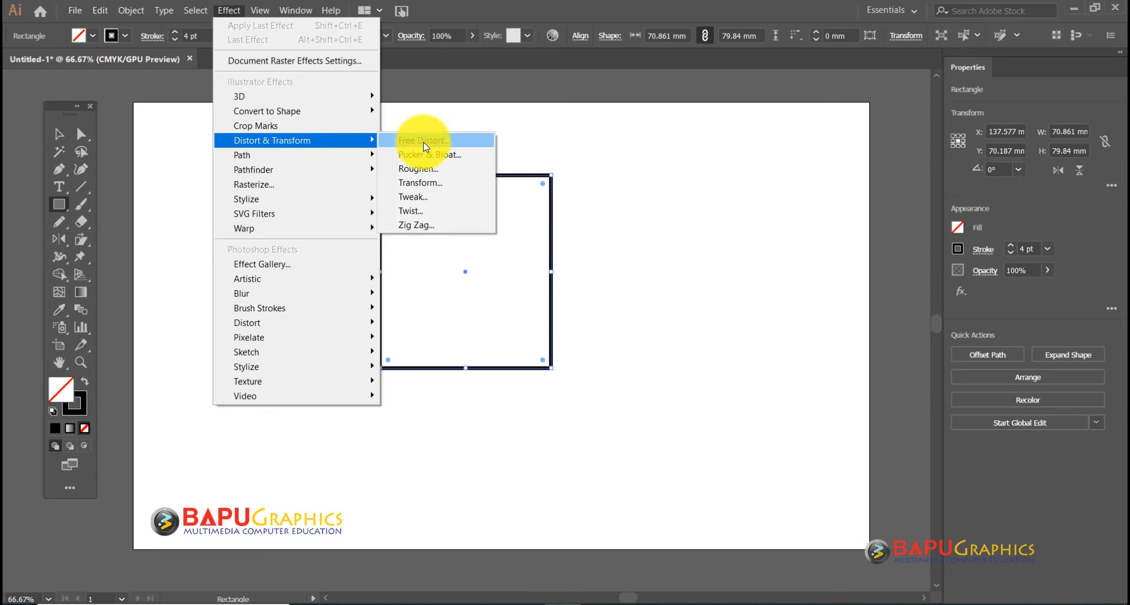
{"action": "left_click", "coordinate": [419, 140]}
{"action": "left_click_drag", "start_coordinate": [534, 134], "coordinate": [722, 128]}
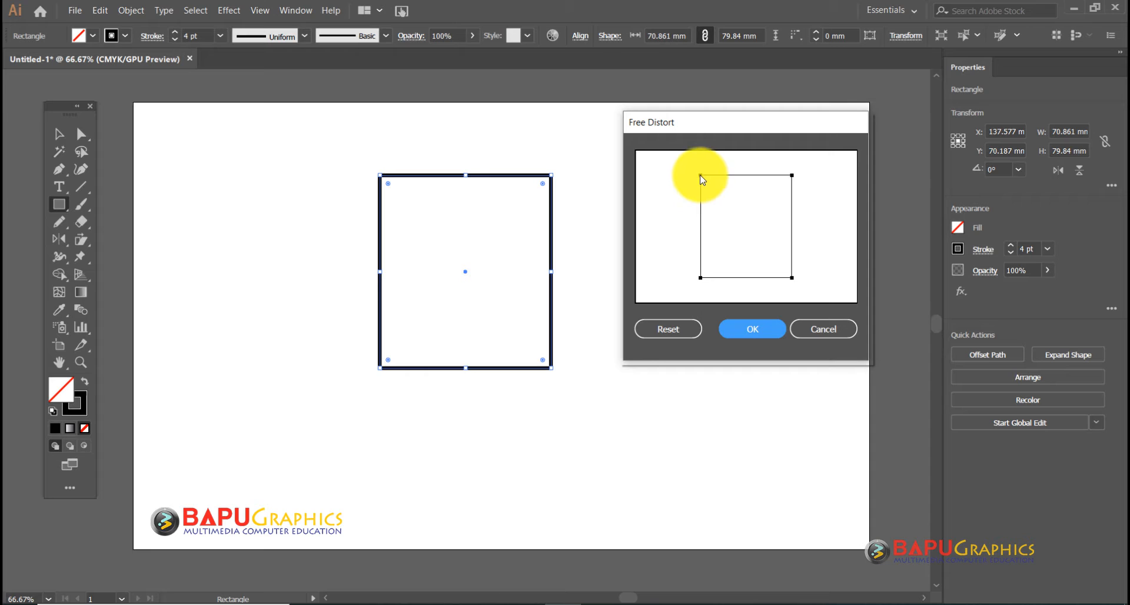
{"action": "left_click_drag", "start_coordinate": [700, 175], "coordinate": [649, 164]}
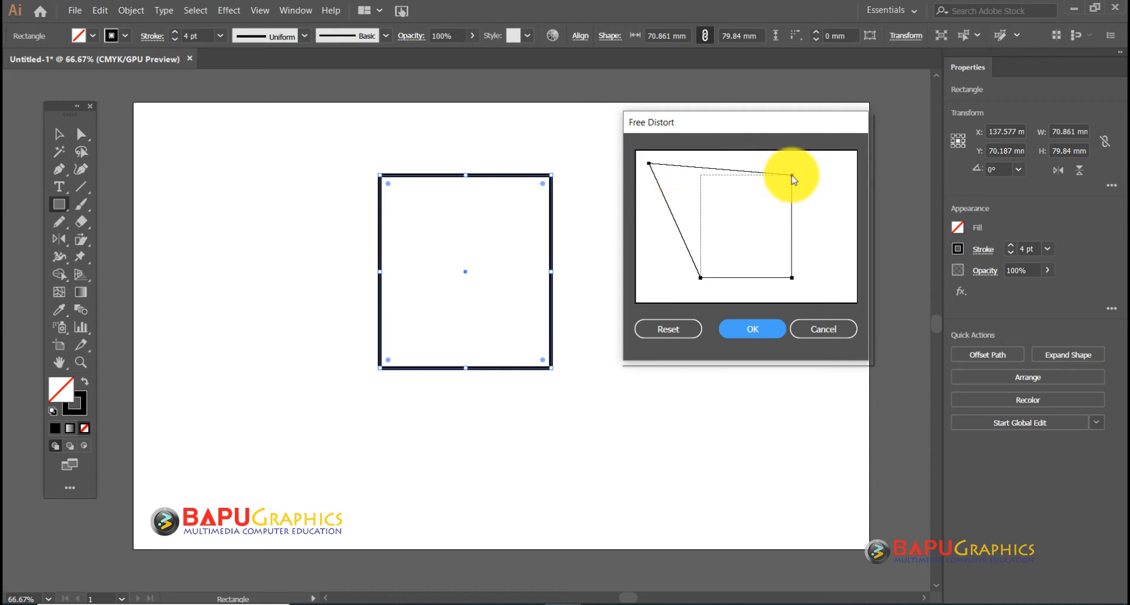
{"action": "left_click_drag", "start_coordinate": [792, 177], "coordinate": [718, 165]}
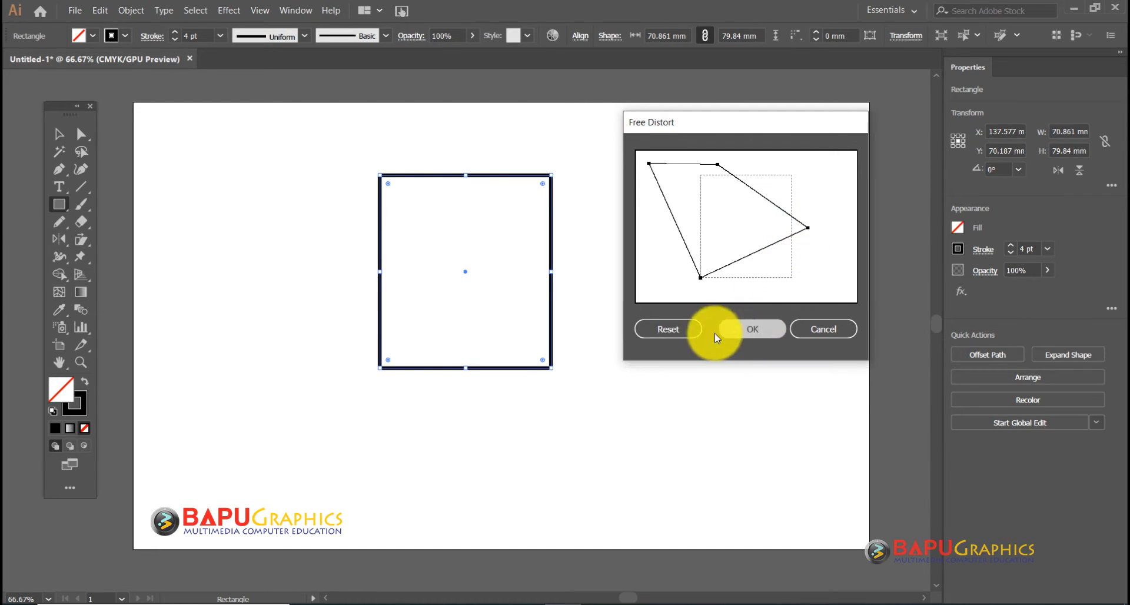
{"action": "left_click", "coordinate": [752, 330]}
- Move the distorted shape to the left side of the artboard and deselect it
{"action": "left_click", "coordinate": [59, 134]}
{"action": "left_click", "coordinate": [169, 210]}
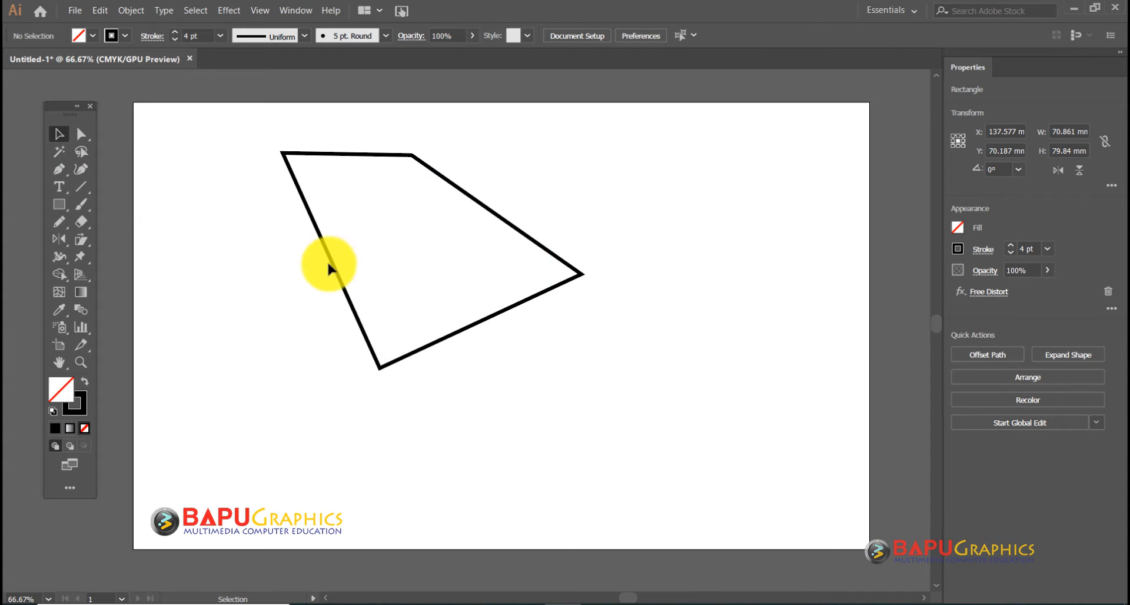
{"action": "mouse_move", "coordinate": [328, 257]}
{"action": "left_mouse_down"}
{"action": "mouse_move", "coordinate": [213, 246]}
{"action": "mouse_move", "coordinate": [193, 258]}
{"action": "left_mouse_up"}
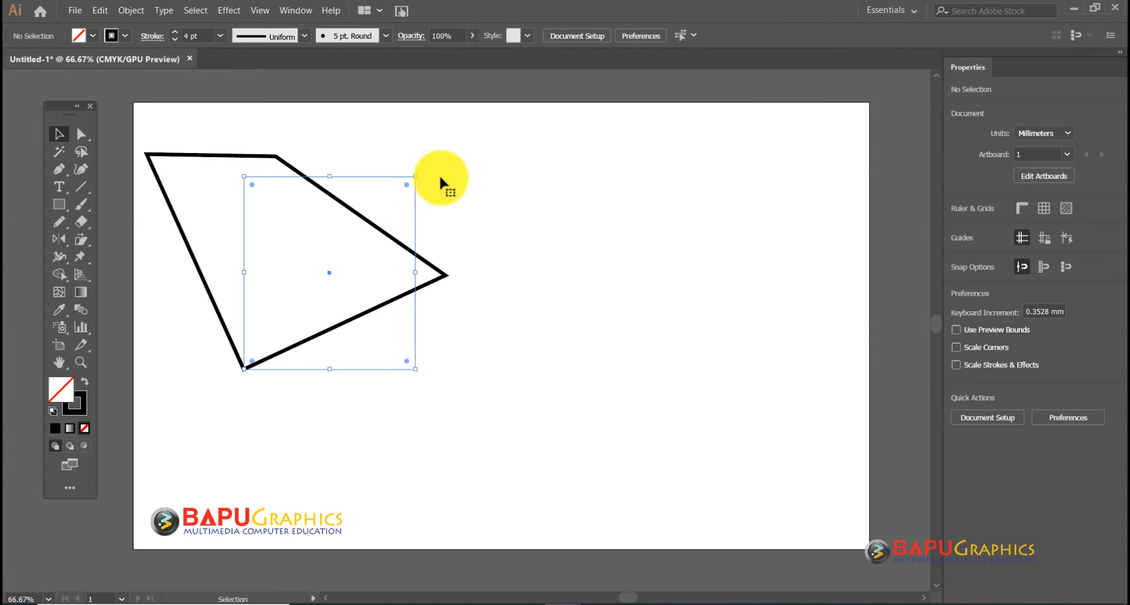
{"action": "left_click", "coordinate": [207, 239]}
- Draw a horizontal bar about 97 × 10 mm right of the shape and duplicate it downward into five evenly spaced bars
{"action": "left_click", "coordinate": [59, 204]}
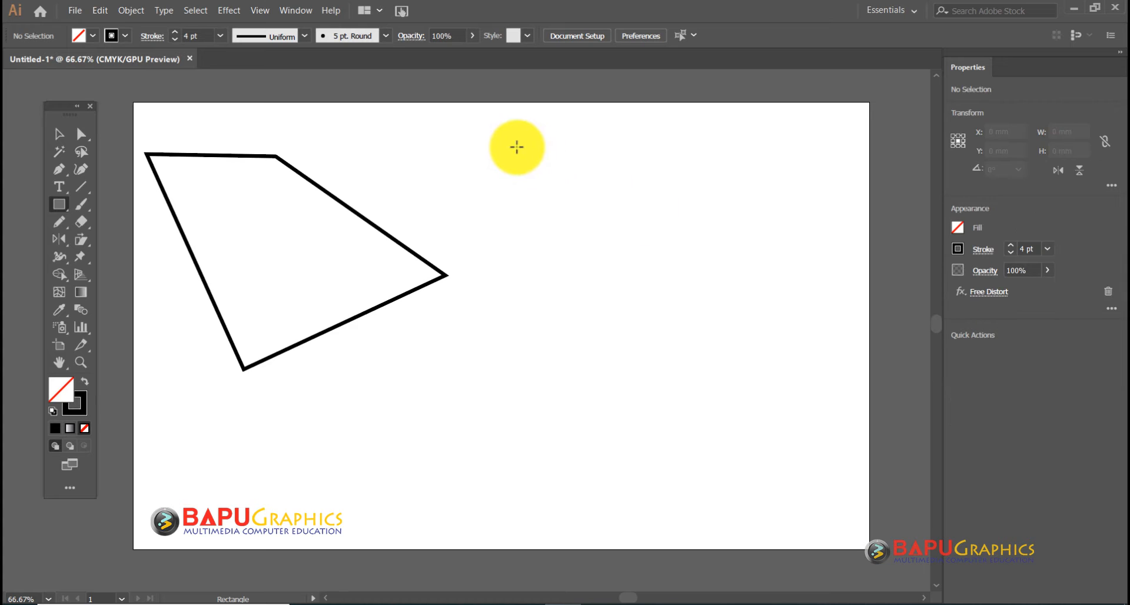
{"action": "mouse_move", "coordinate": [517, 146]}
{"action": "left_mouse_down"}
{"action": "mouse_move", "coordinate": [684, 176]}
{"action": "mouse_move", "coordinate": [753, 170]}
{"action": "left_mouse_up"}
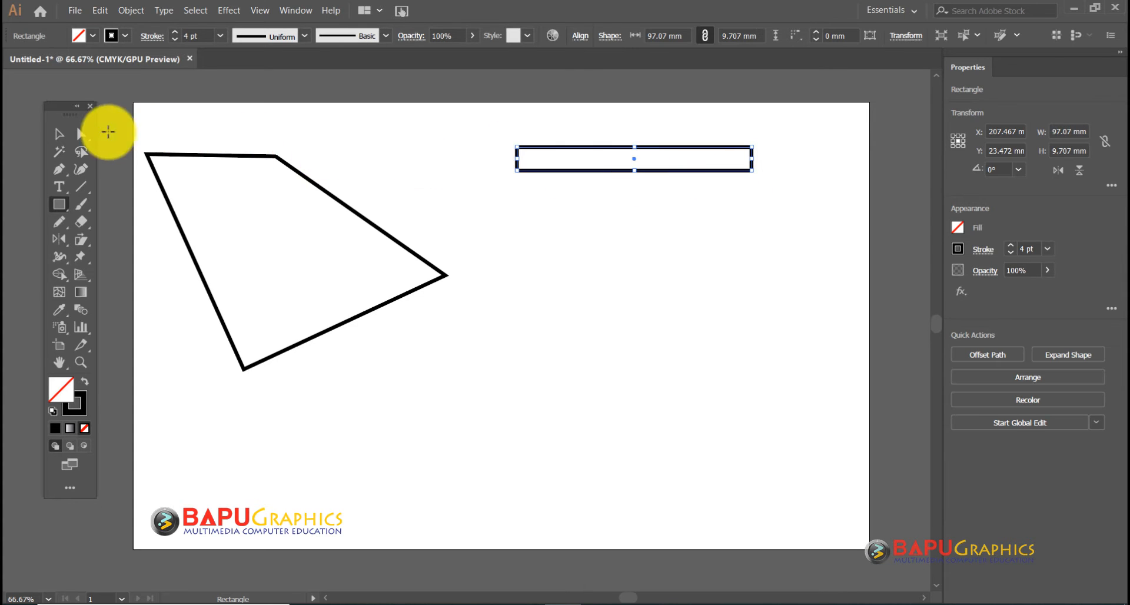
{"action": "left_click", "coordinate": [58, 133]}
{"action": "left_click_drag", "start_coordinate": [542, 152], "coordinate": [556, 186], "text": "alt"}
{"action": "key", "text": "ctrl+d"}
{"action": "key", "text": "ctrl+d"}
{"action": "key", "text": "ctrl+d"}
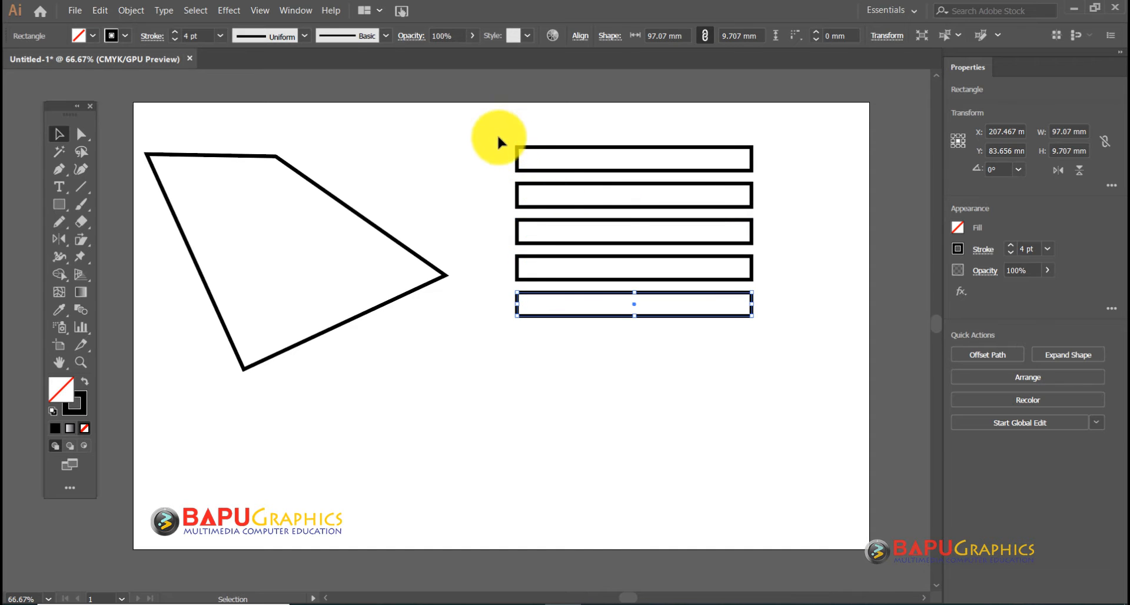
- Group the five bars and apply Free Distort, pulling the upper-left corner upward and outward and the lower-left corner inward
{"action": "left_click_drag", "start_coordinate": [498, 136], "coordinate": [665, 338]}
{"action": "key", "text": "ctrl+g"}
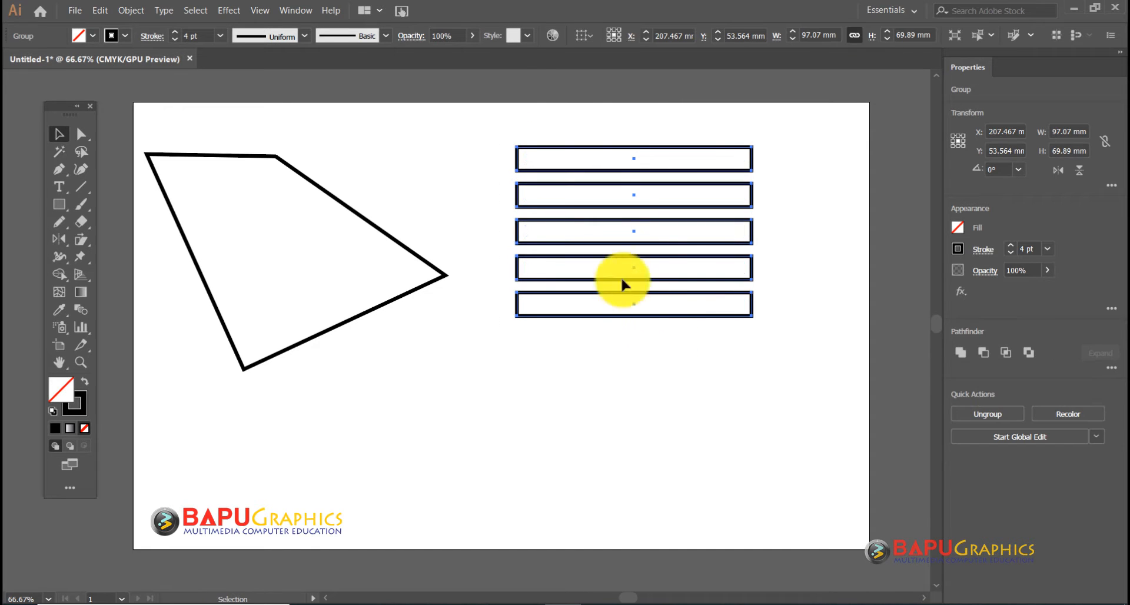
{"action": "left_click", "coordinate": [241, 10]}
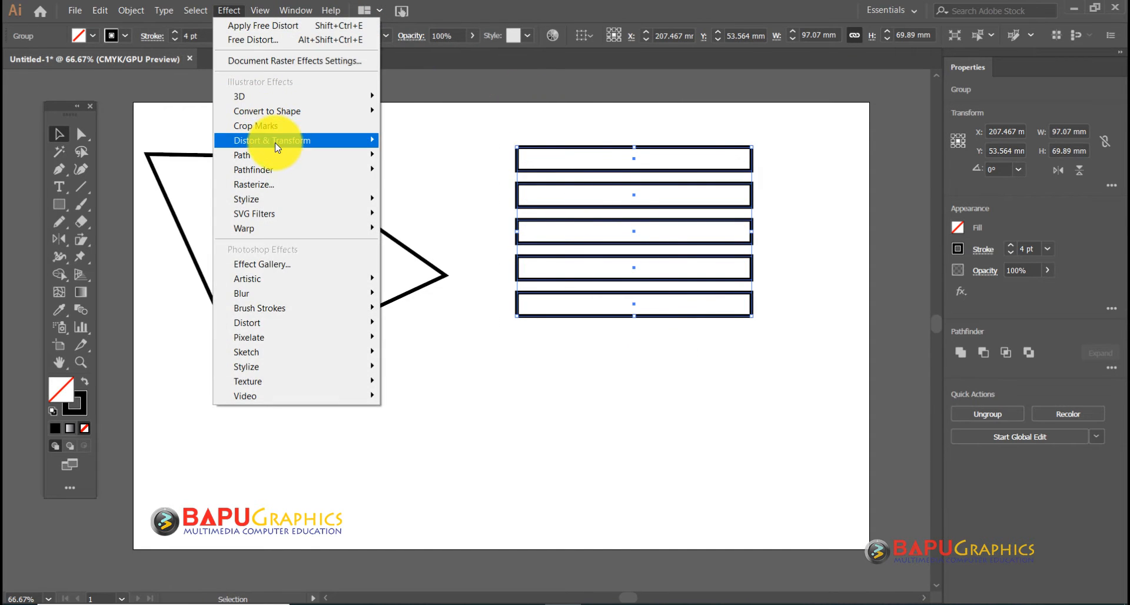
{"action": "mouse_move", "coordinate": [274, 140]}
{"action": "left_click", "coordinate": [467, 144]}
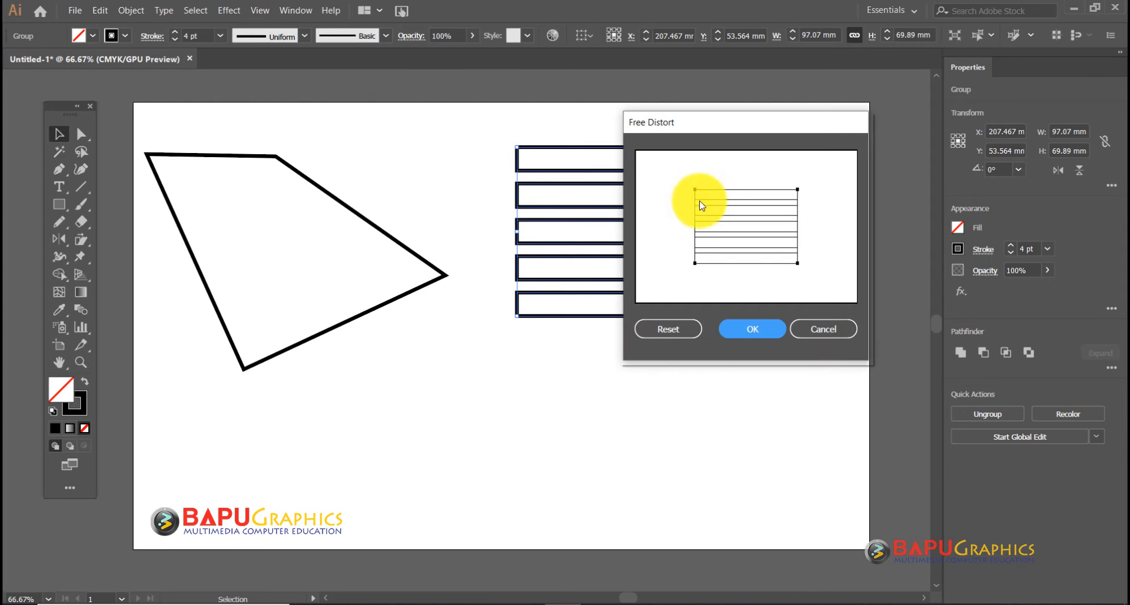
{"action": "left_click_drag", "start_coordinate": [695, 190], "coordinate": [685, 164]}
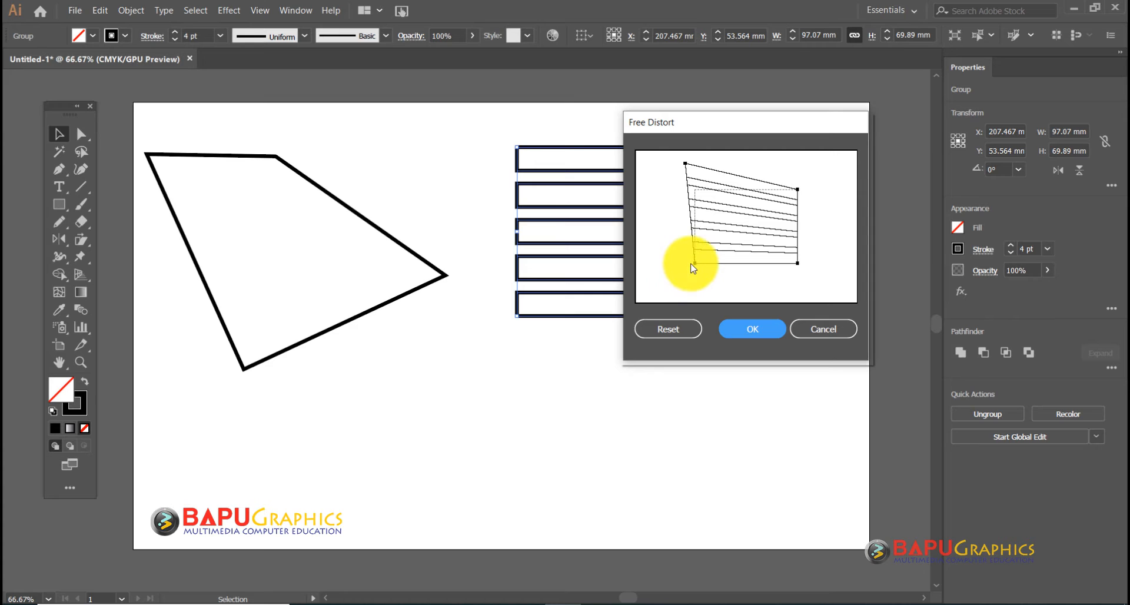
{"action": "left_click_drag", "start_coordinate": [695, 263], "coordinate": [716, 263]}
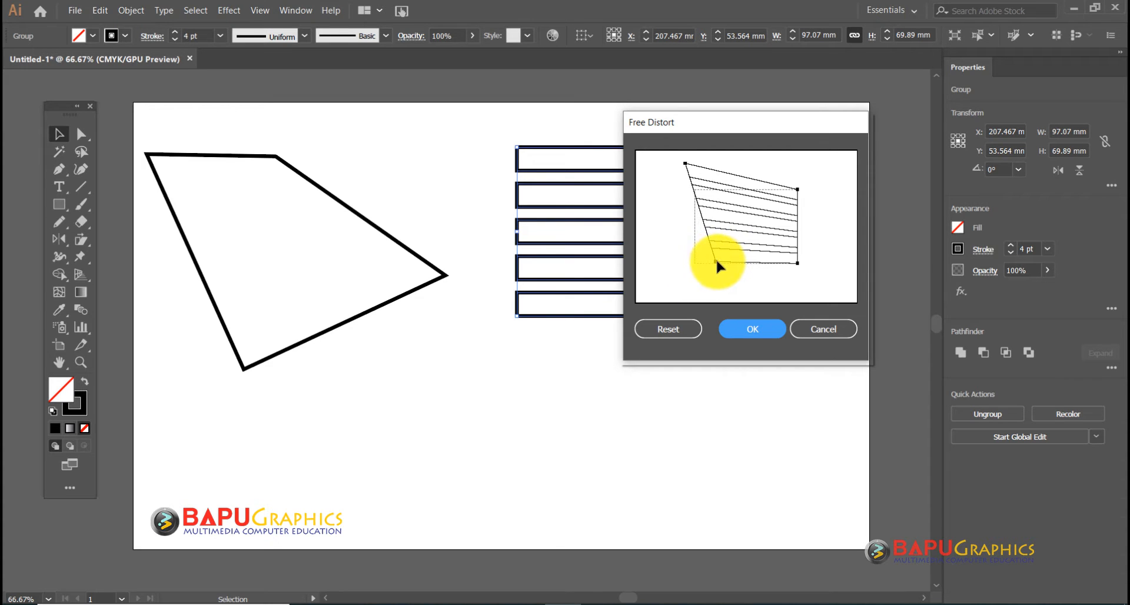
{"action": "left_click", "coordinate": [757, 324]}
{"action": "left_click", "coordinate": [698, 383]}
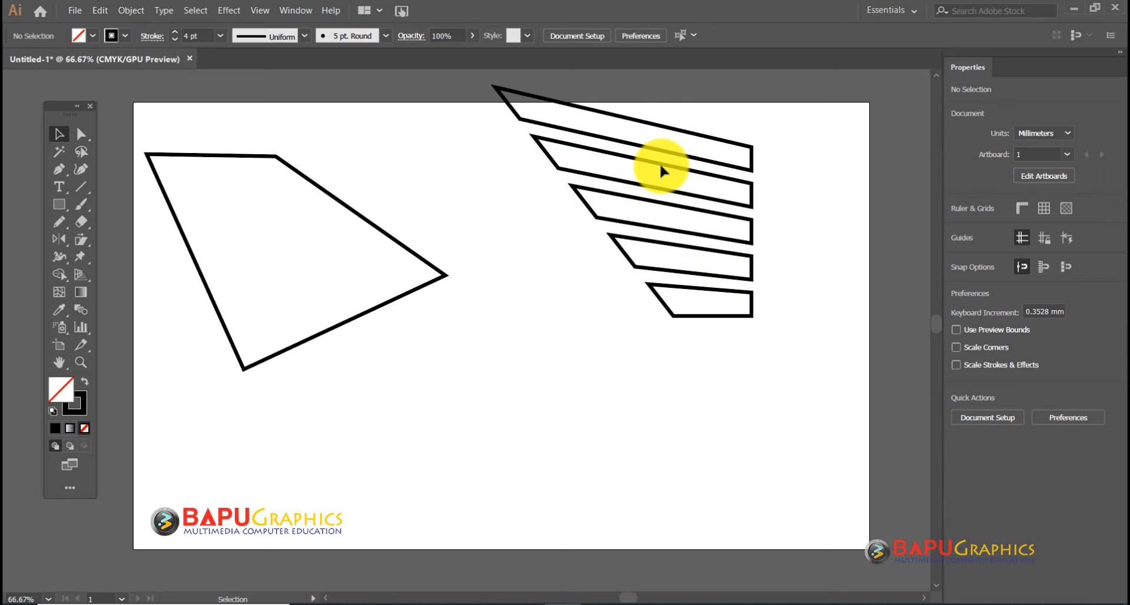
- Shift the distorted bar group to the right and delete all artwork from the artboard
{"action": "left_click_drag", "start_coordinate": [751, 200], "coordinate": [819, 196]}
{"action": "left_click", "coordinate": [457, 147]}
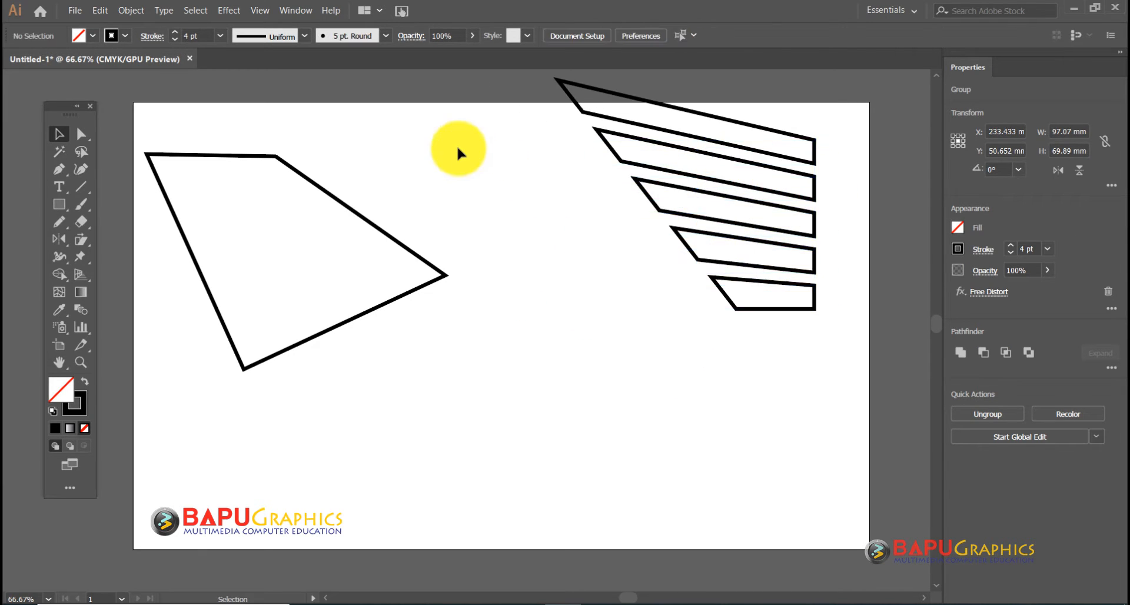
{"action": "key", "text": "ctrl+a"}
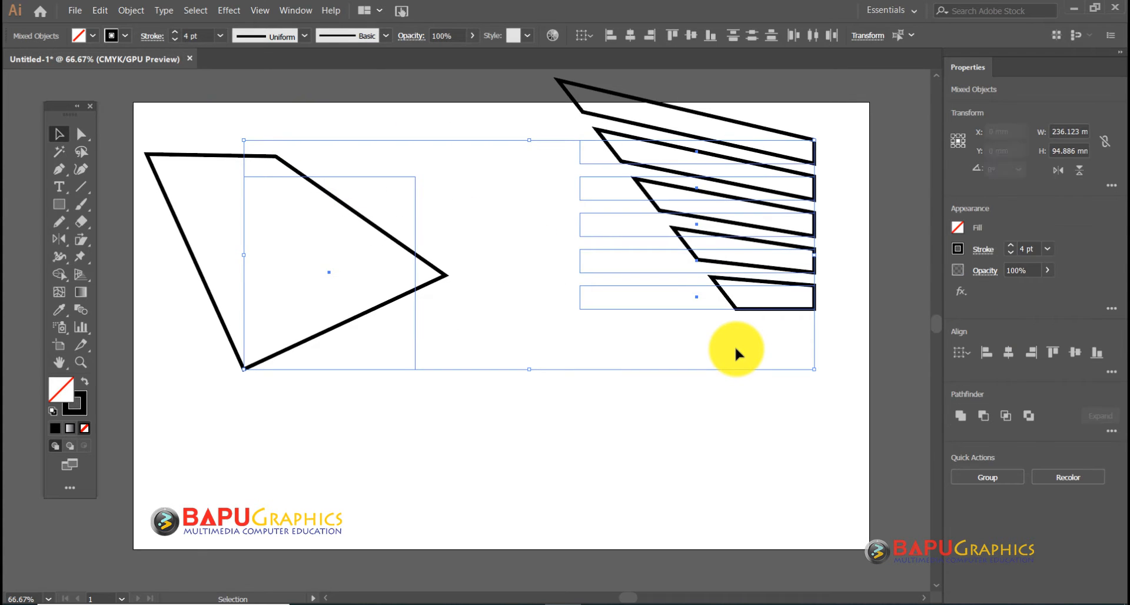
{"action": "key", "text": "Delete"}
- Draw a rectangle about 66 × 42 mm and move it slightly down and left, near the artboard's centre
{"action": "left_click", "coordinate": [60, 205]}
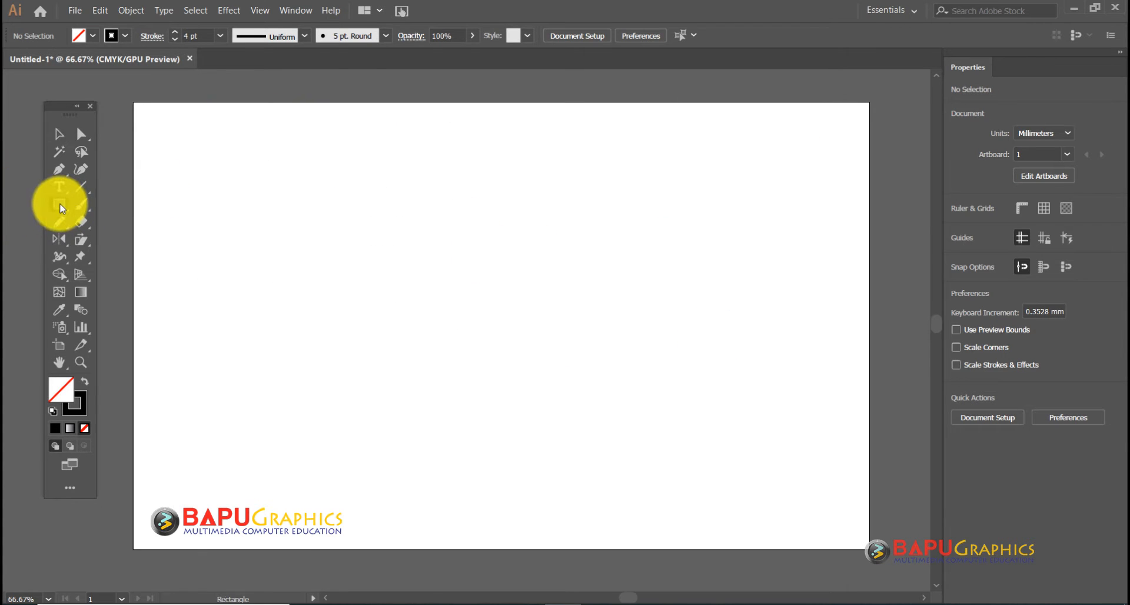
{"action": "left_click", "coordinate": [62, 205]}
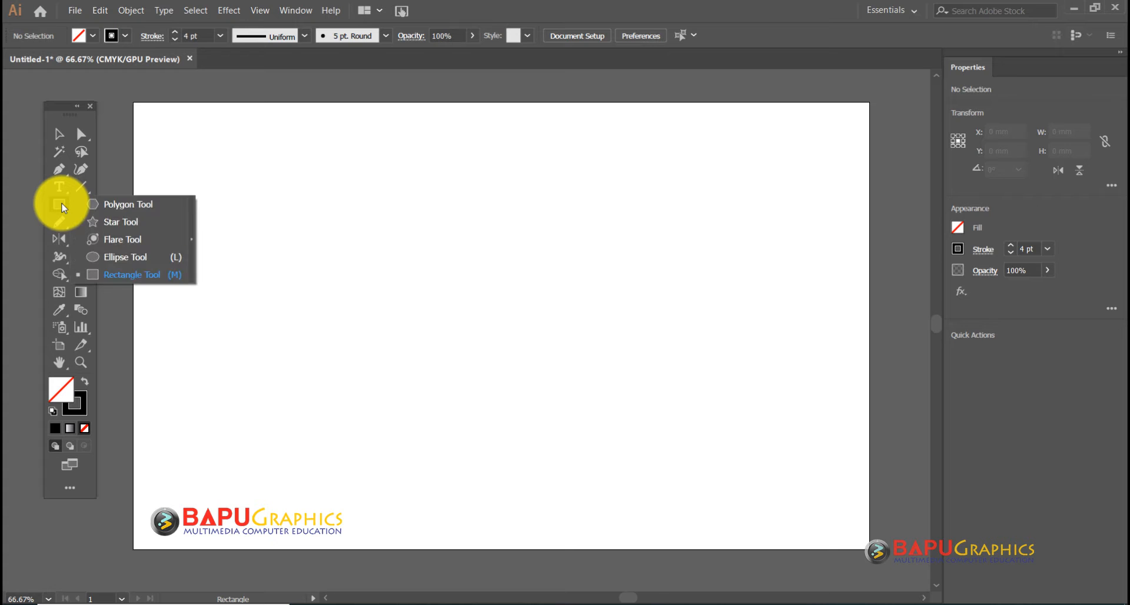
{"action": "left_click_drag", "start_coordinate": [460, 209], "coordinate": [617, 305]}
{"action": "left_click", "coordinate": [59, 134]}
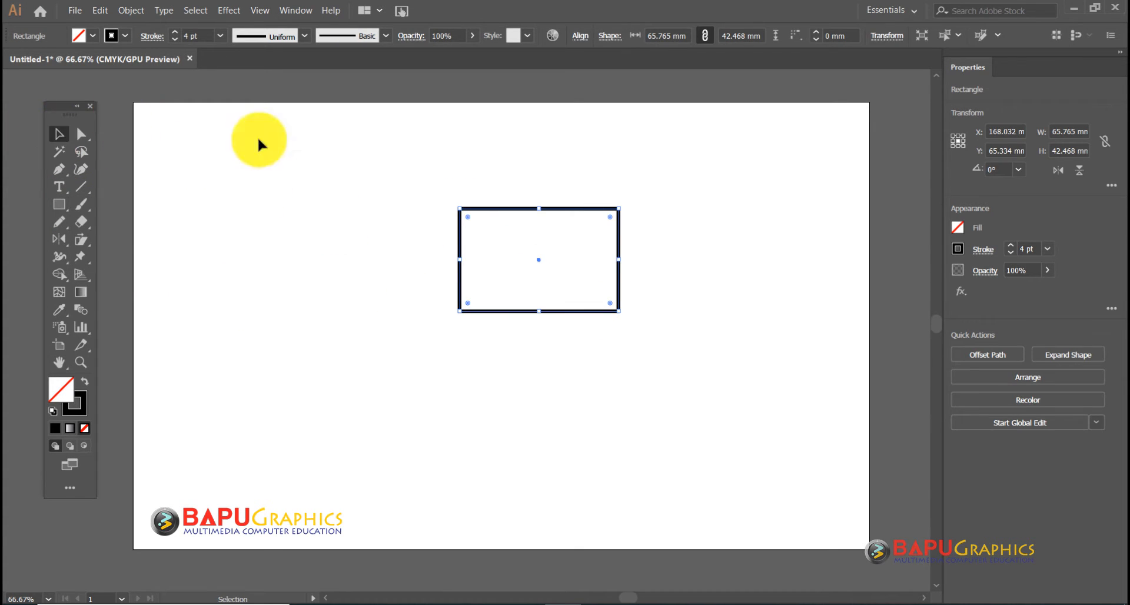
{"action": "left_click_drag", "start_coordinate": [480, 210], "coordinate": [428, 245]}
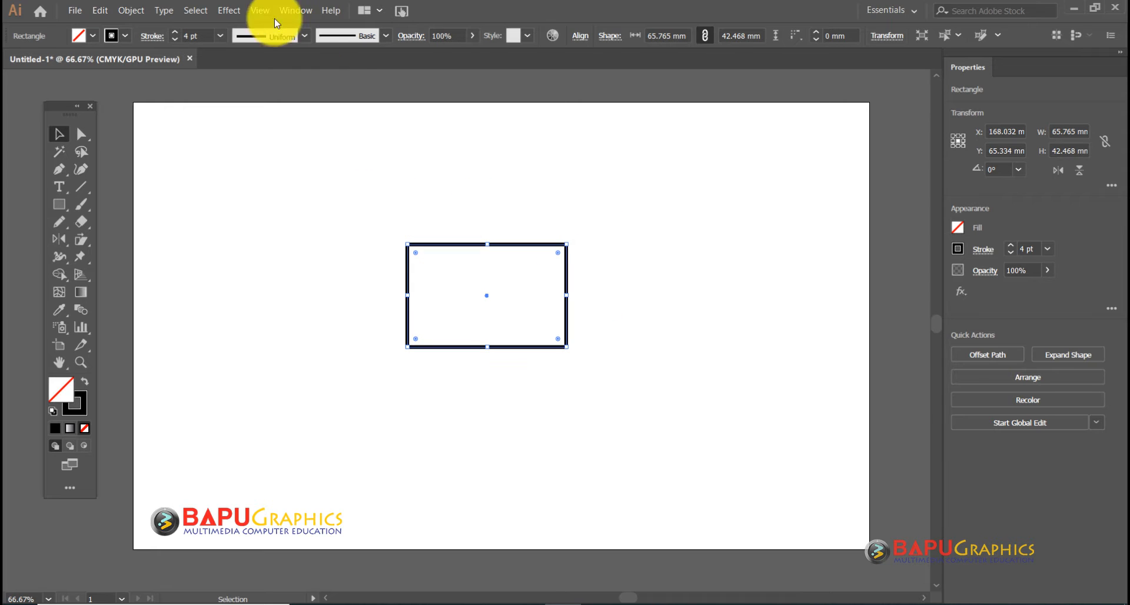
- Apply Pucker & Bloat at -93% to the rectangle with the preview enabled
{"action": "left_click", "coordinate": [229, 11]}
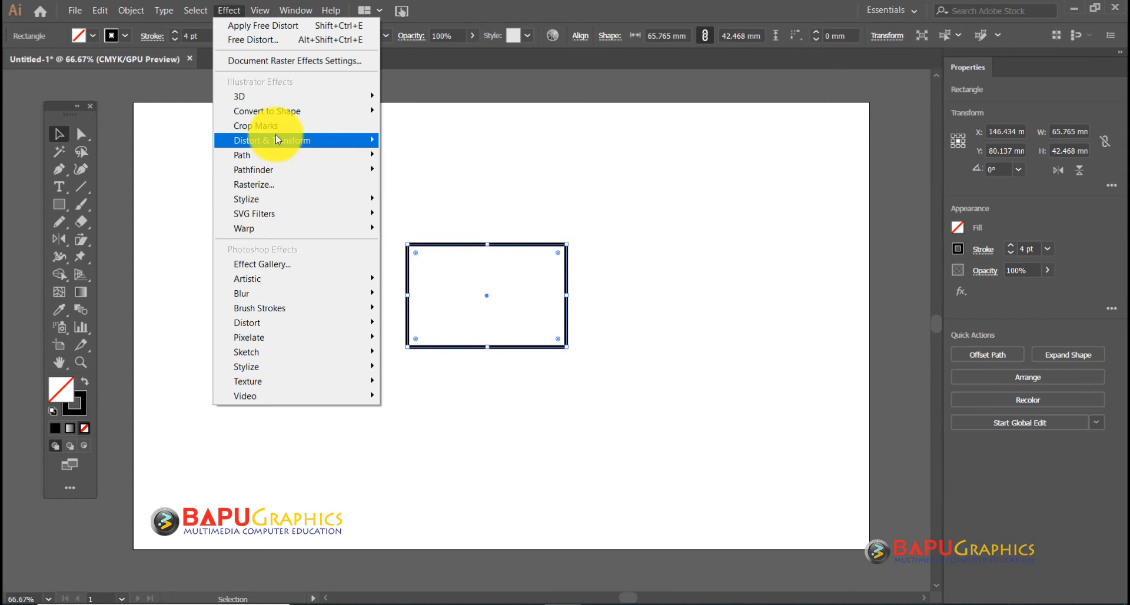
{"action": "mouse_move", "coordinate": [275, 140]}
{"action": "left_click", "coordinate": [433, 158]}
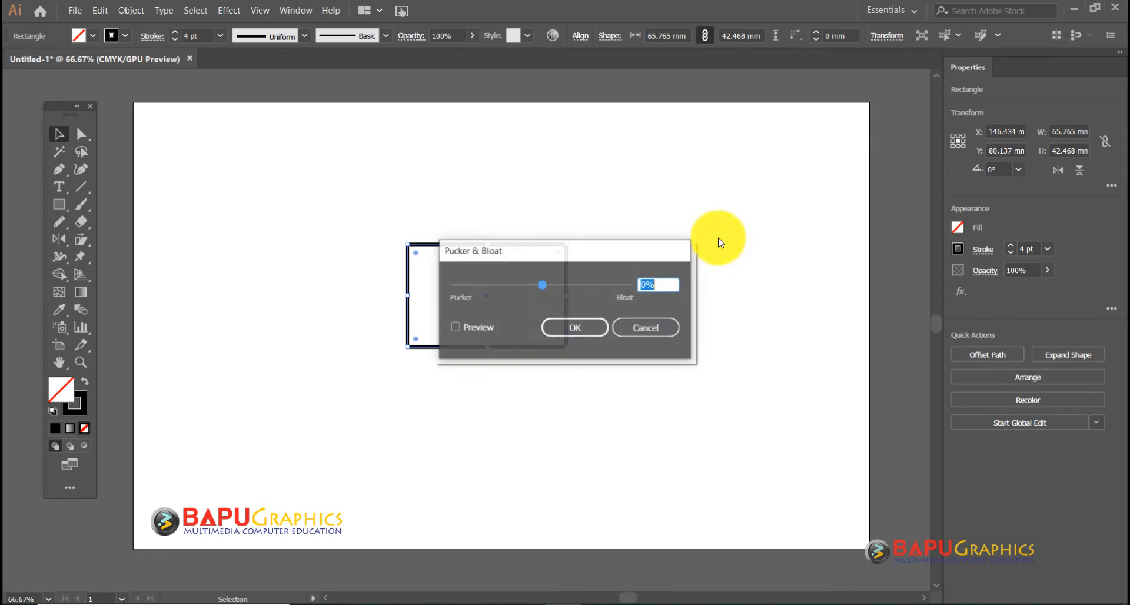
{"action": "left_click_drag", "start_coordinate": [618, 241], "coordinate": [758, 171]}
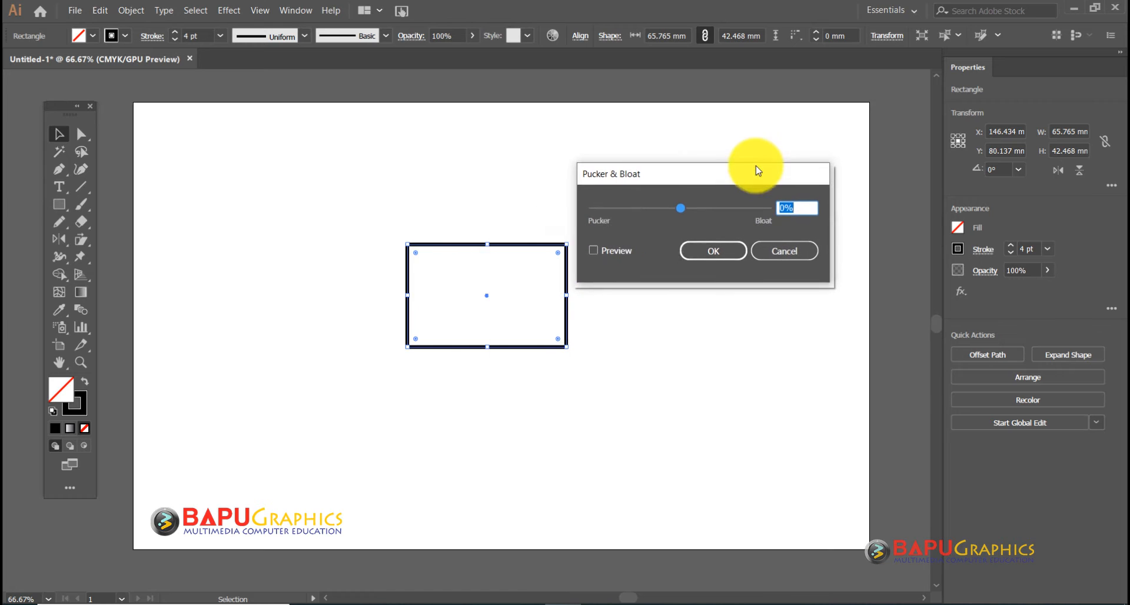
{"action": "left_click", "coordinate": [618, 250]}
{"action": "left_click_drag", "start_coordinate": [681, 207], "coordinate": [638, 207]}
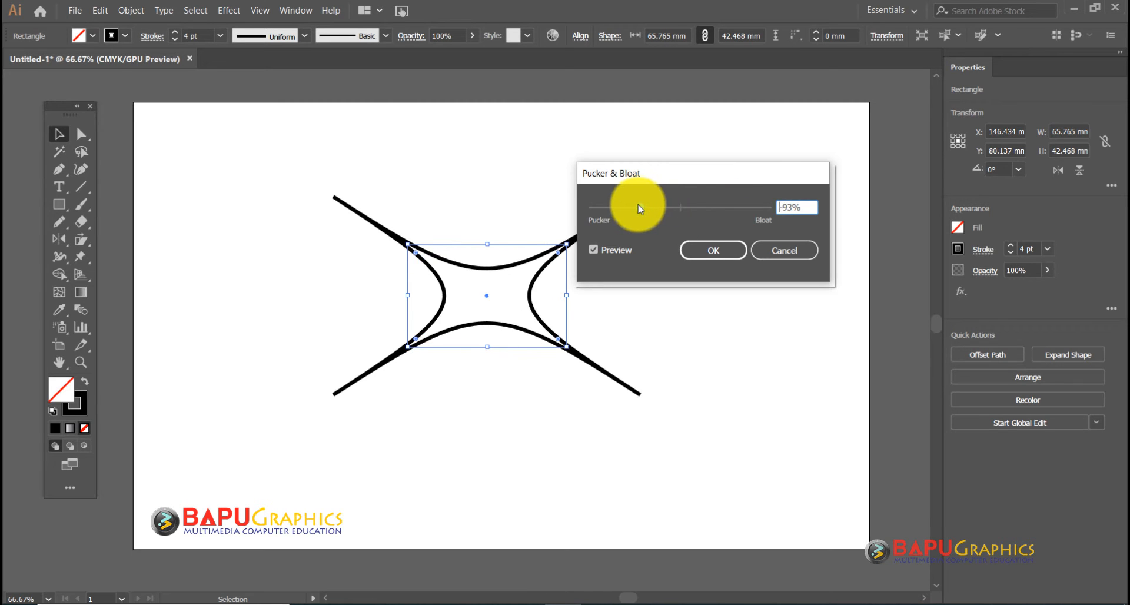
{"action": "left_click", "coordinate": [709, 250]}
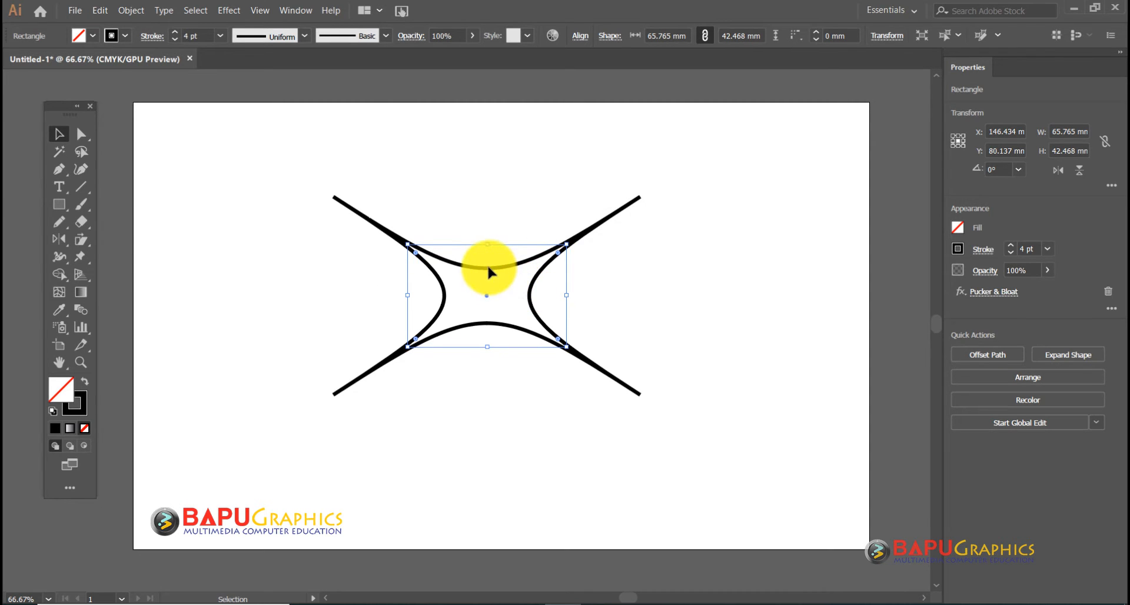
- Move the puckered rectangle to the upper-left corner of the artboard and deselect it
{"action": "left_click", "coordinate": [488, 269]}
{"action": "left_click_drag", "start_coordinate": [481, 273], "coordinate": [290, 193]}
{"action": "left_click", "coordinate": [101, 227]}
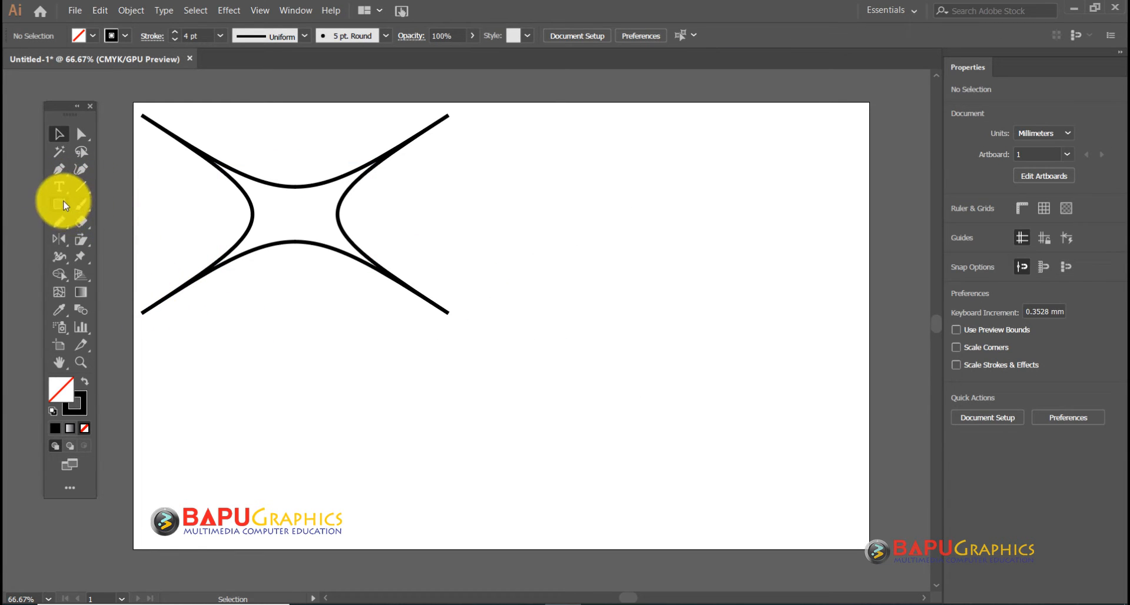
- Draw an eight-pointed star about 101 mm wide on the right half of the artboard
{"action": "left_click_drag", "start_coordinate": [64, 204], "coordinate": [171, 270]}
{"action": "left_click_drag", "start_coordinate": [616, 290], "coordinate": [712, 368]}
{"action": "key", "text": "Up"}
{"action": "key", "text": "Up"}
{"action": "key", "text": "Up"}
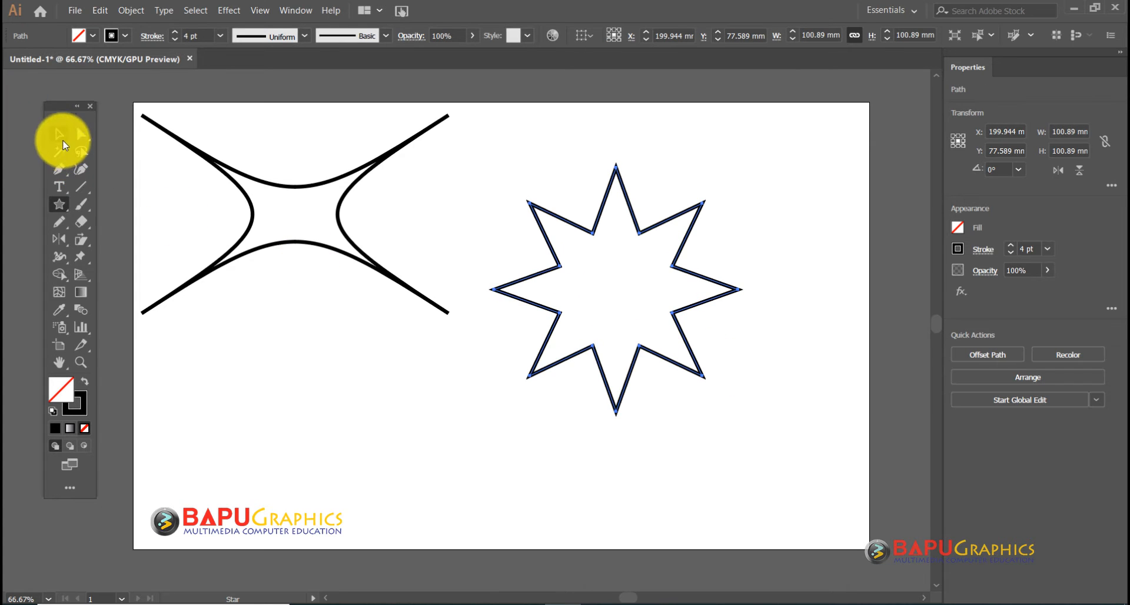
- Apply Pucker & Bloat to the star with the preview enabled, puckering it strongly into long thin spikes
{"action": "left_click", "coordinate": [64, 141]}
{"action": "left_click", "coordinate": [229, 10]}
{"action": "mouse_move", "coordinate": [284, 142]}
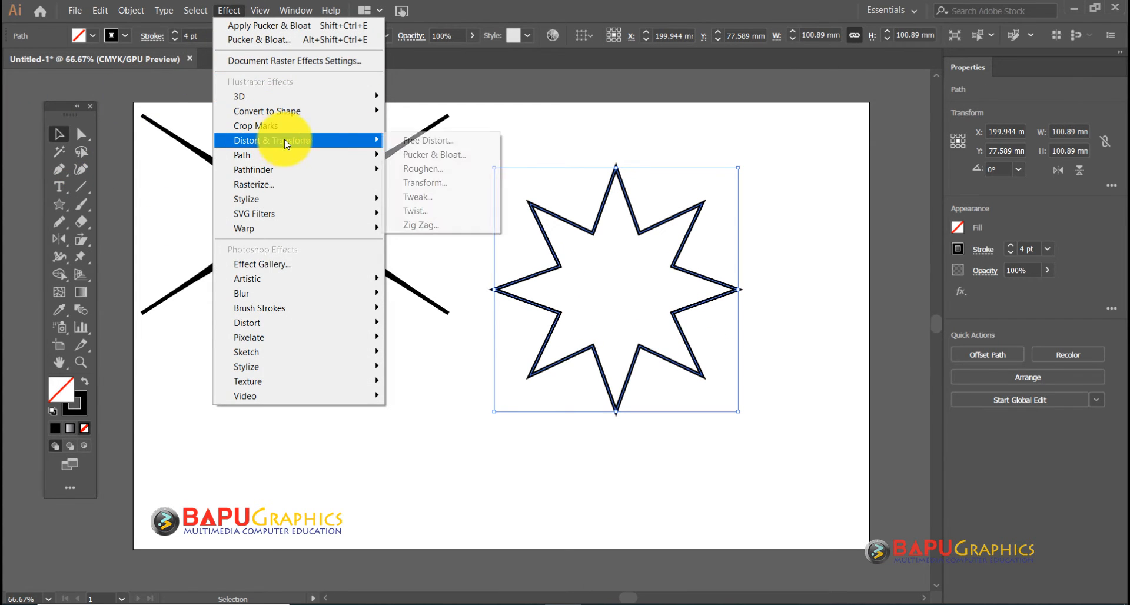
{"action": "left_click", "coordinate": [437, 155]}
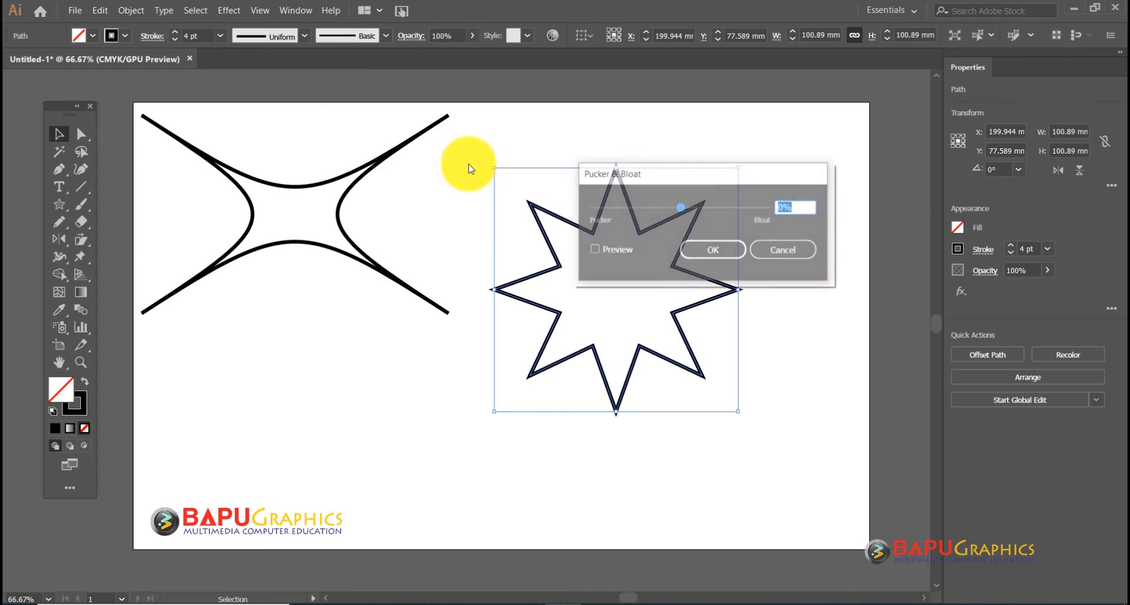
{"action": "left_click", "coordinate": [631, 255]}
{"action": "left_click_drag", "start_coordinate": [681, 171], "coordinate": [790, 164]}
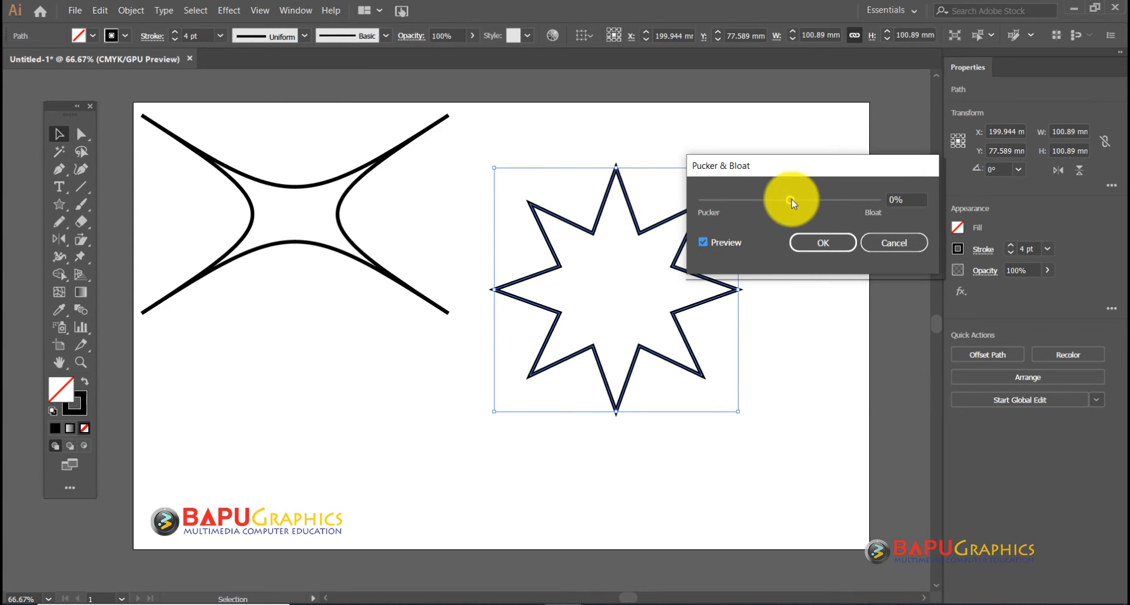
{"action": "left_click_drag", "start_coordinate": [790, 201], "coordinate": [750, 201]}
{"action": "left_click", "coordinate": [809, 250]}
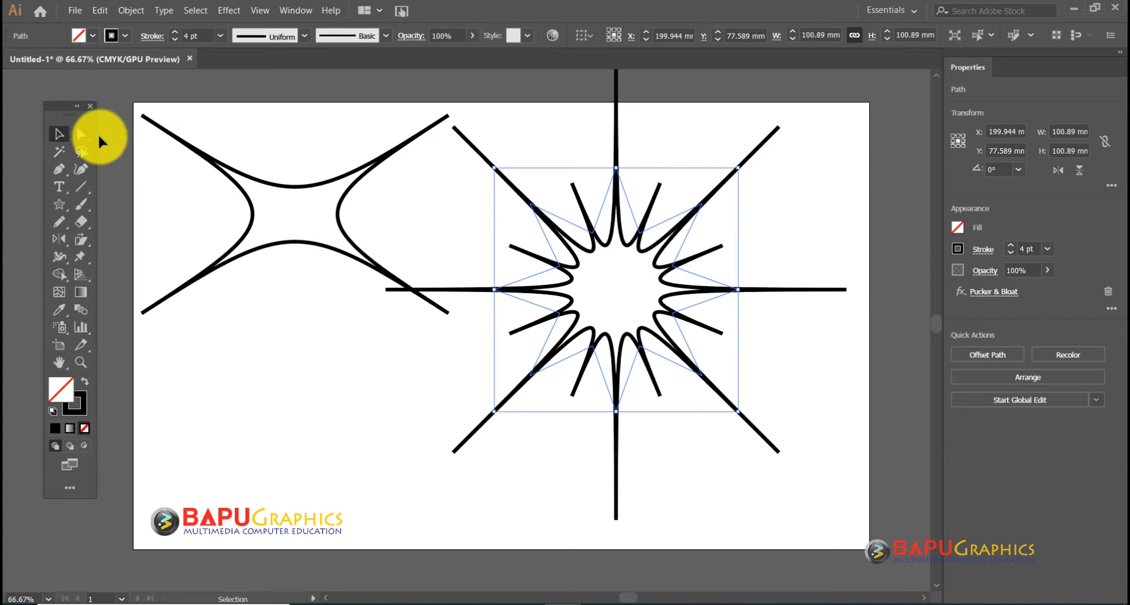
- Move the puckered star up and to the right on the artboard and deselect it
{"action": "left_click", "coordinate": [380, 518]}
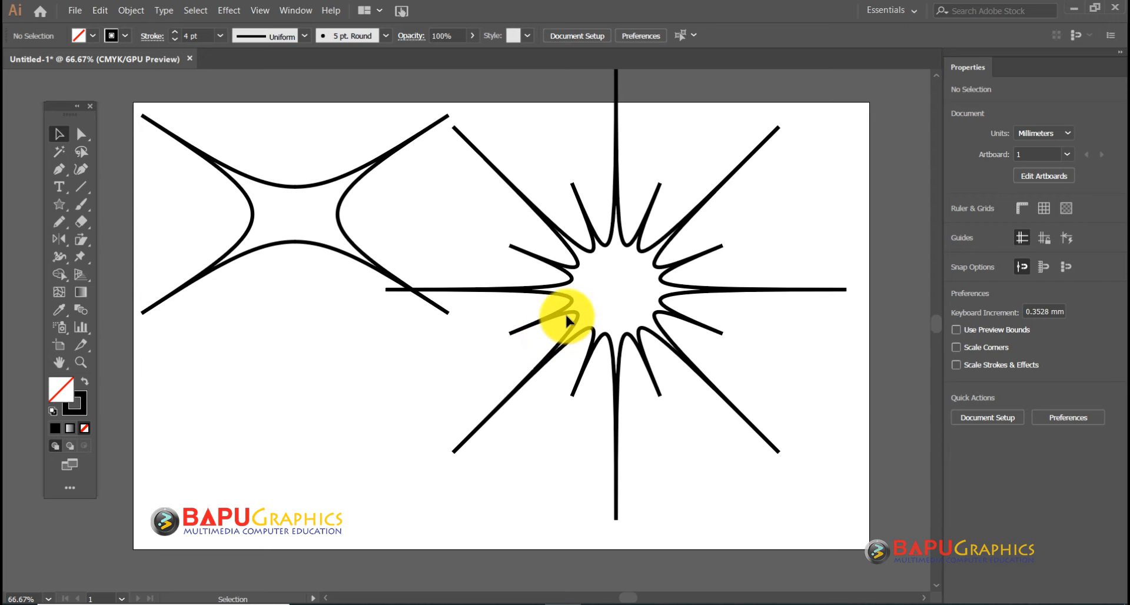
{"action": "left_click_drag", "start_coordinate": [565, 318], "coordinate": [610, 252]}
{"action": "left_click", "coordinate": [423, 325]}
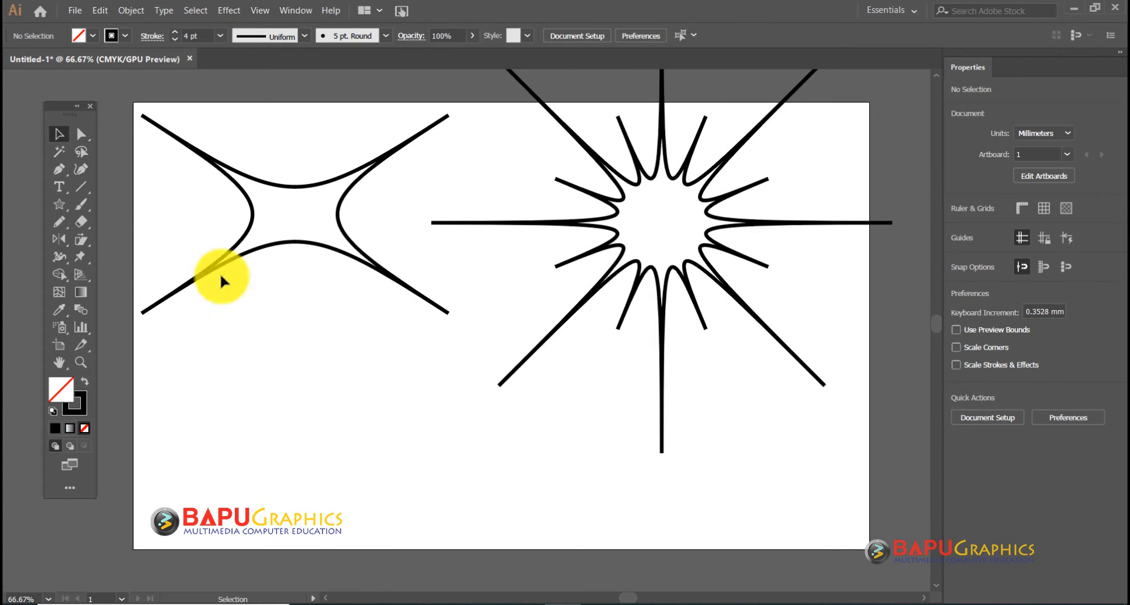
- Add the text "Bapu Graphics" below the puckered rectangle and scale it up to about 138 mm wide
{"action": "left_click", "coordinate": [59, 187]}
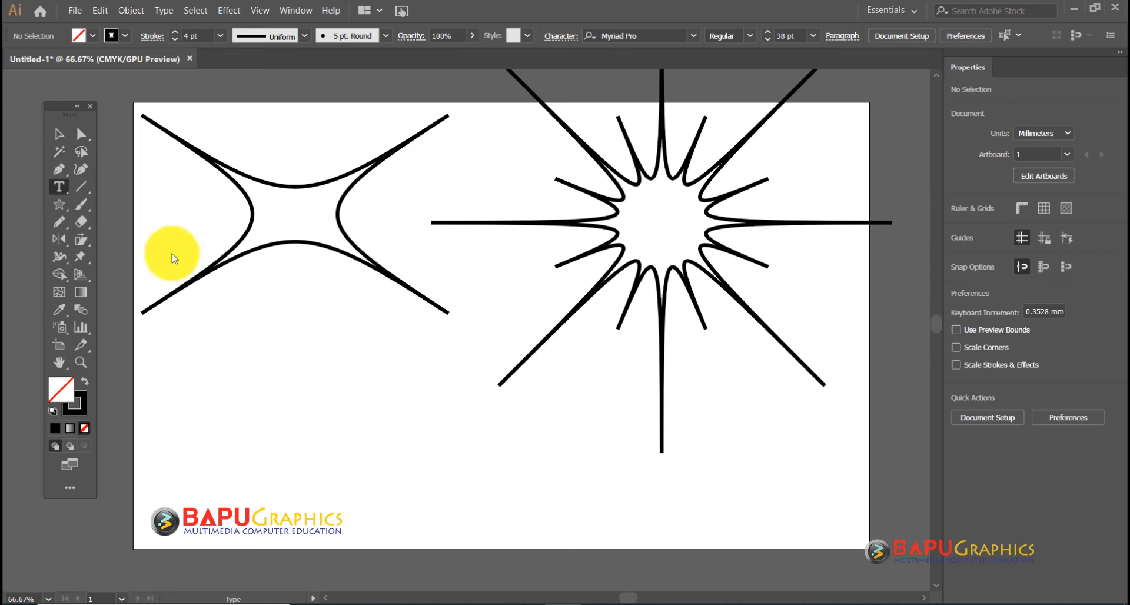
{"action": "left_click", "coordinate": [263, 386]}
{"action": "type", "text": "Bapu Graphics"}
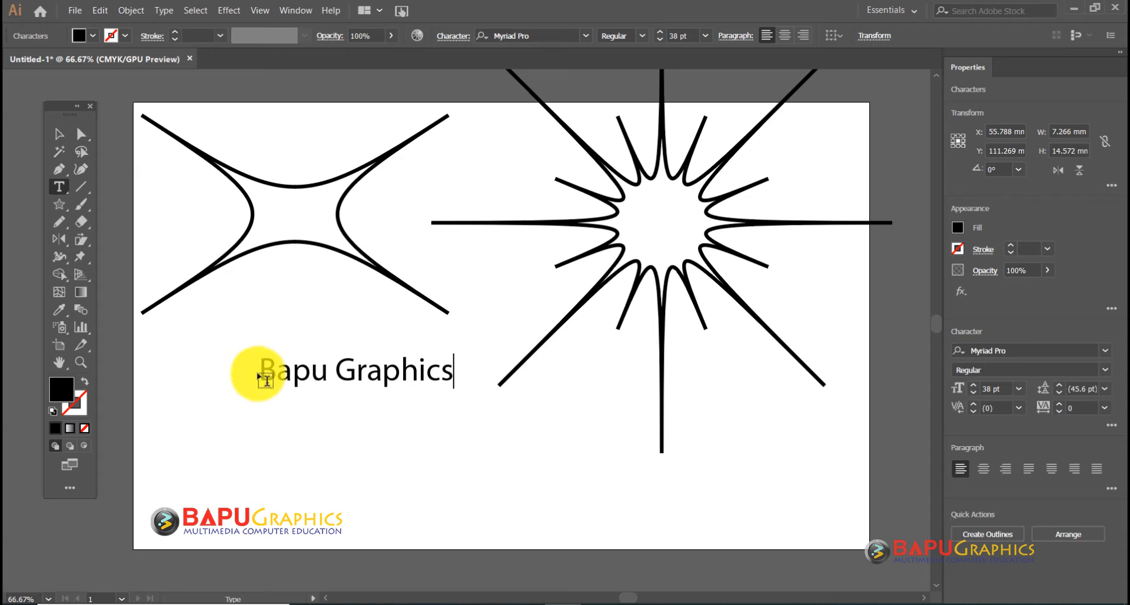
{"action": "left_click", "coordinate": [59, 133]}
{"action": "left_click_drag", "start_coordinate": [457, 392], "coordinate": [589, 446]}
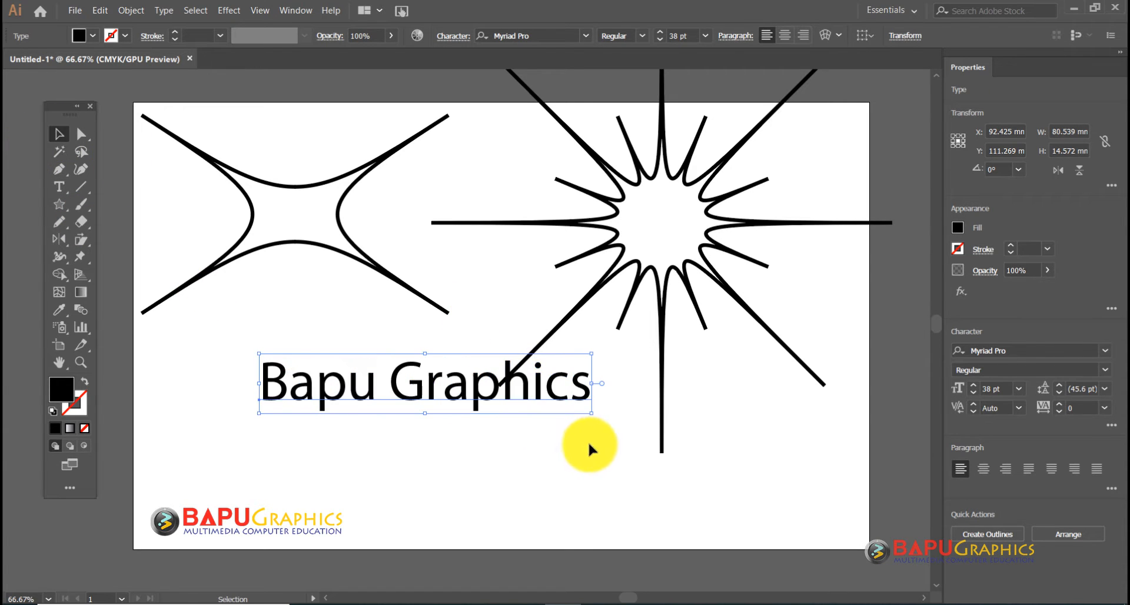
- Move the star to the artboard's upper-right corner and shift the text down into the open area
{"action": "left_click_drag", "start_coordinate": [606, 285], "coordinate": [704, 212]}
{"action": "left_click_drag", "start_coordinate": [449, 371], "coordinate": [418, 415]}
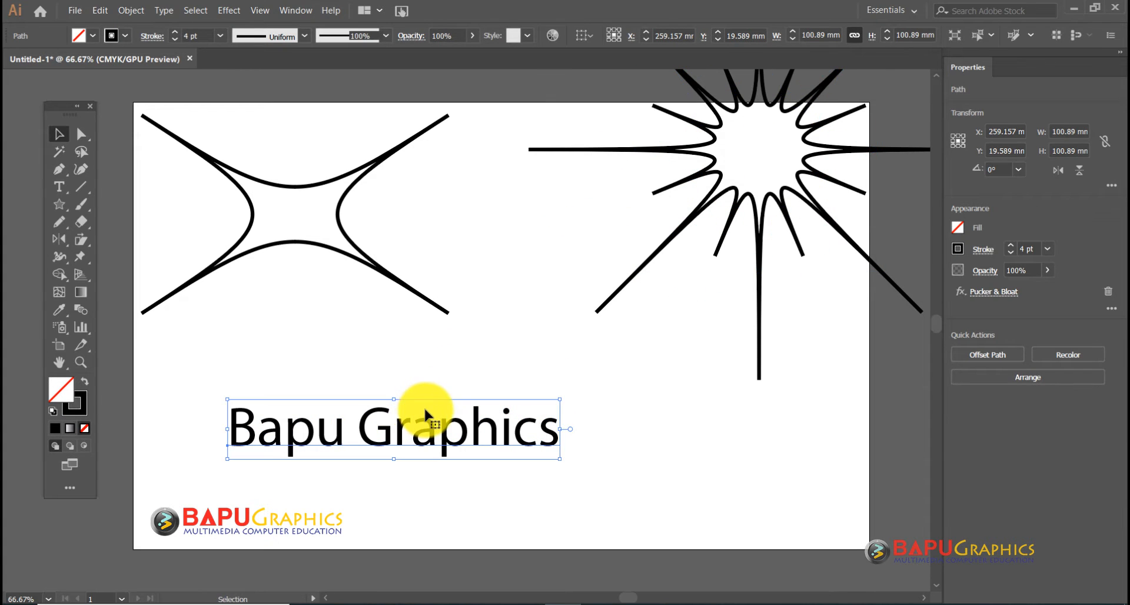
- Apply Pucker & Bloat at 128% to the "Bapu Graphics" text with the preview enabled
{"action": "left_click", "coordinate": [226, 12]}
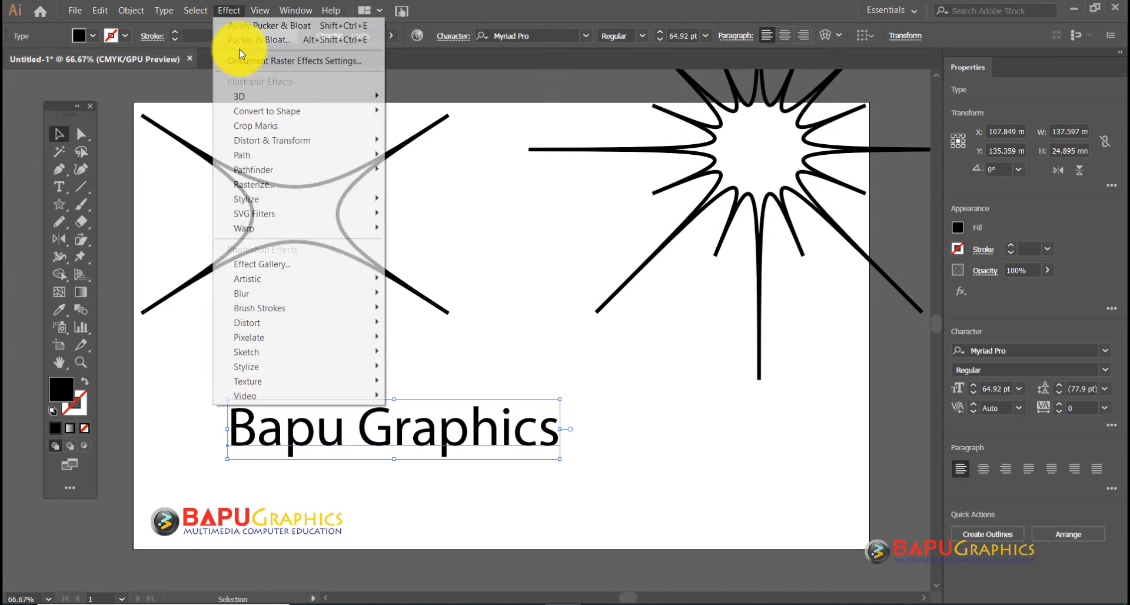
{"action": "mouse_move", "coordinate": [277, 142]}
{"action": "left_click", "coordinate": [454, 153]}
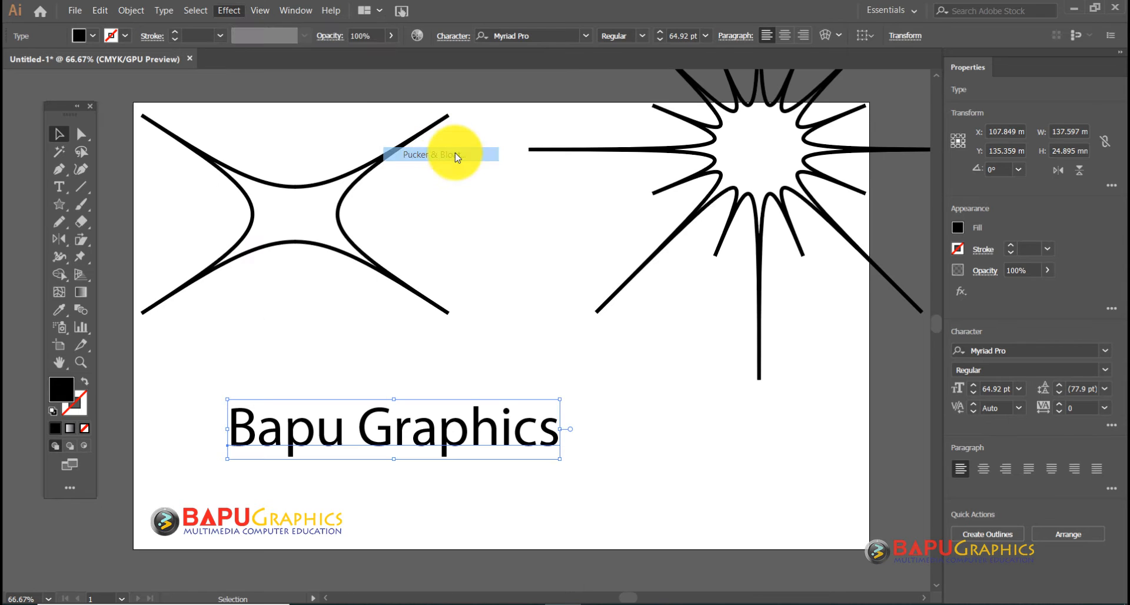
{"action": "left_click", "coordinate": [725, 241]}
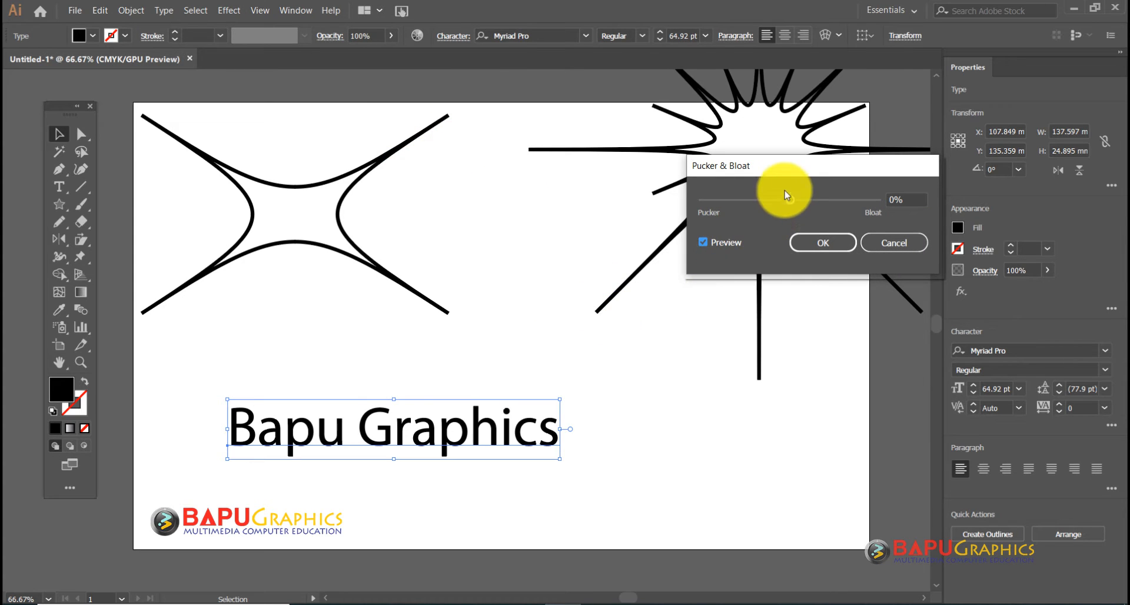
{"action": "left_click_drag", "start_coordinate": [771, 198], "coordinate": [844, 205]}
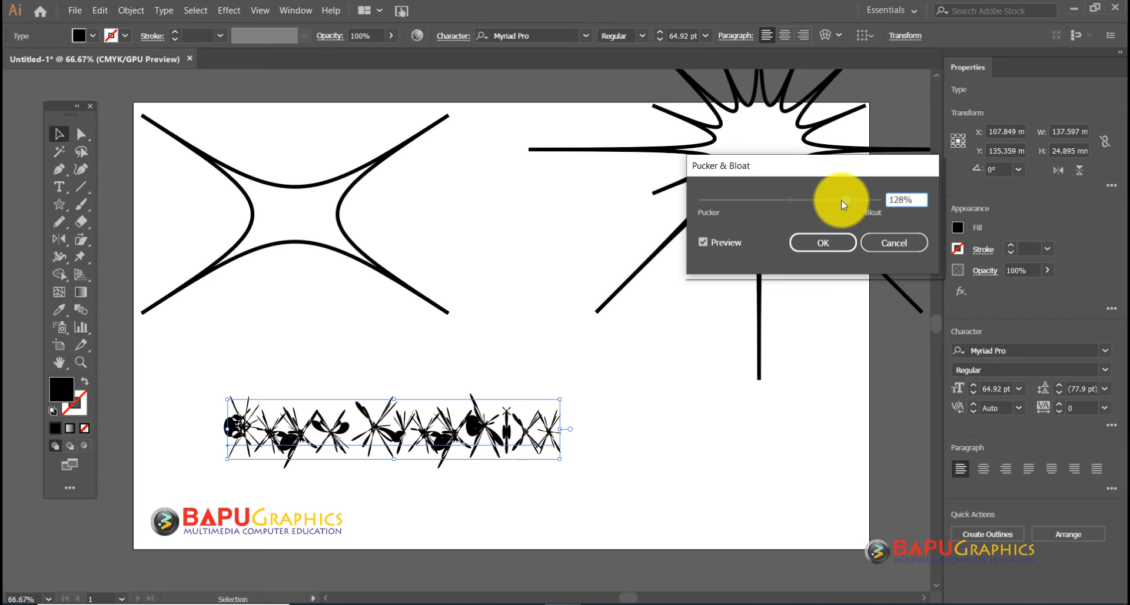
{"action": "left_click", "coordinate": [819, 247]}
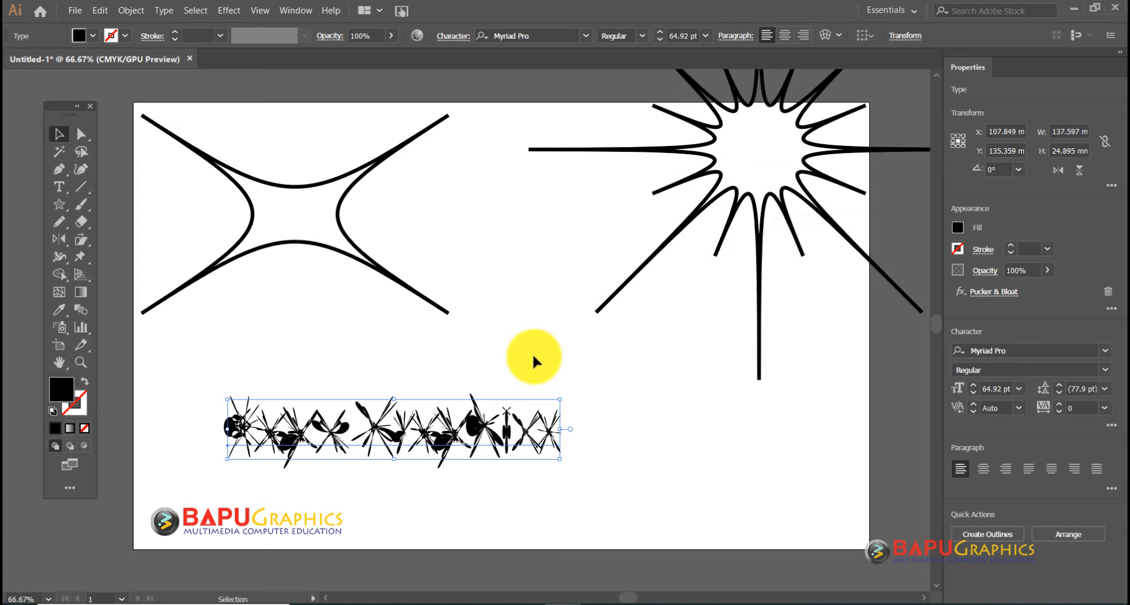
- Fill the distorted text with cyan and deselect it
{"action": "left_click", "coordinate": [470, 338]}
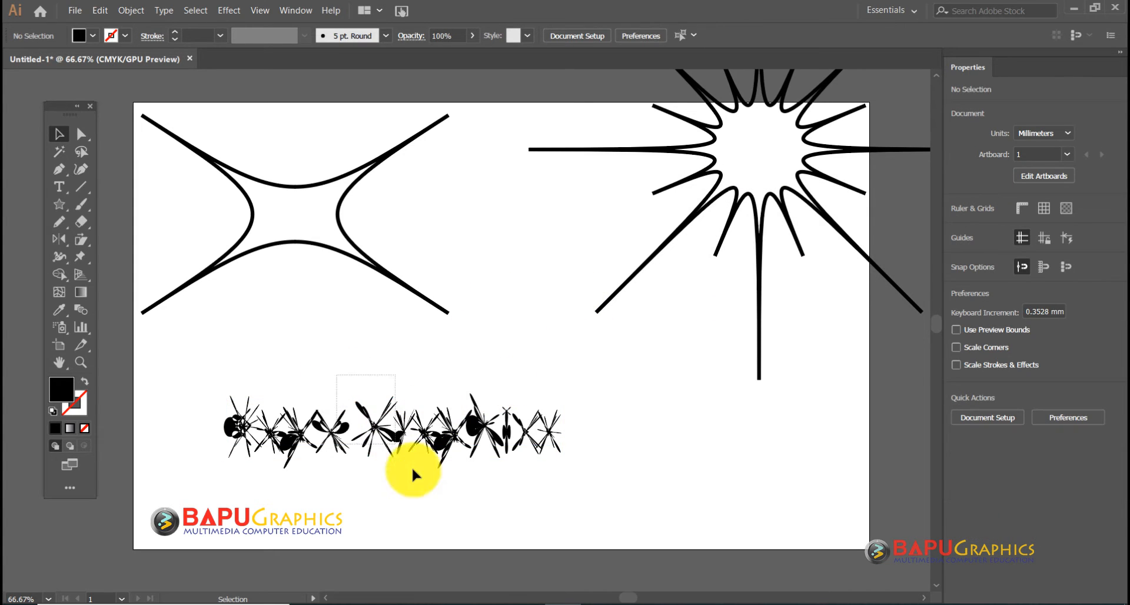
{"action": "key", "text": "ctrl+z"}
{"action": "left_click", "coordinate": [92, 35]}
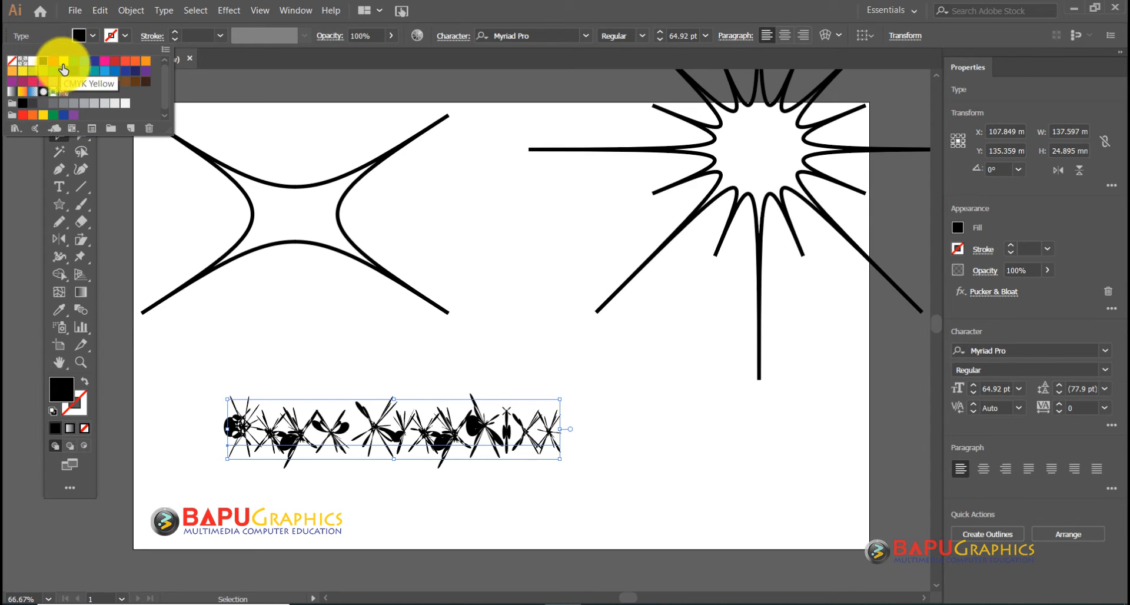
{"action": "left_click", "coordinate": [81, 70]}
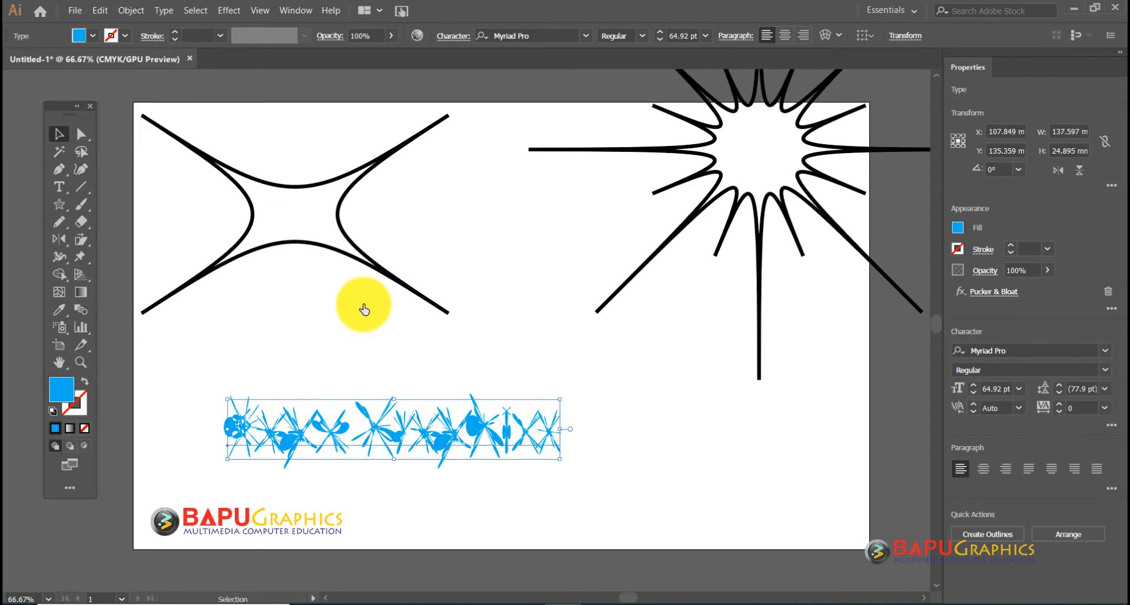
{"action": "left_click", "coordinate": [342, 351]}
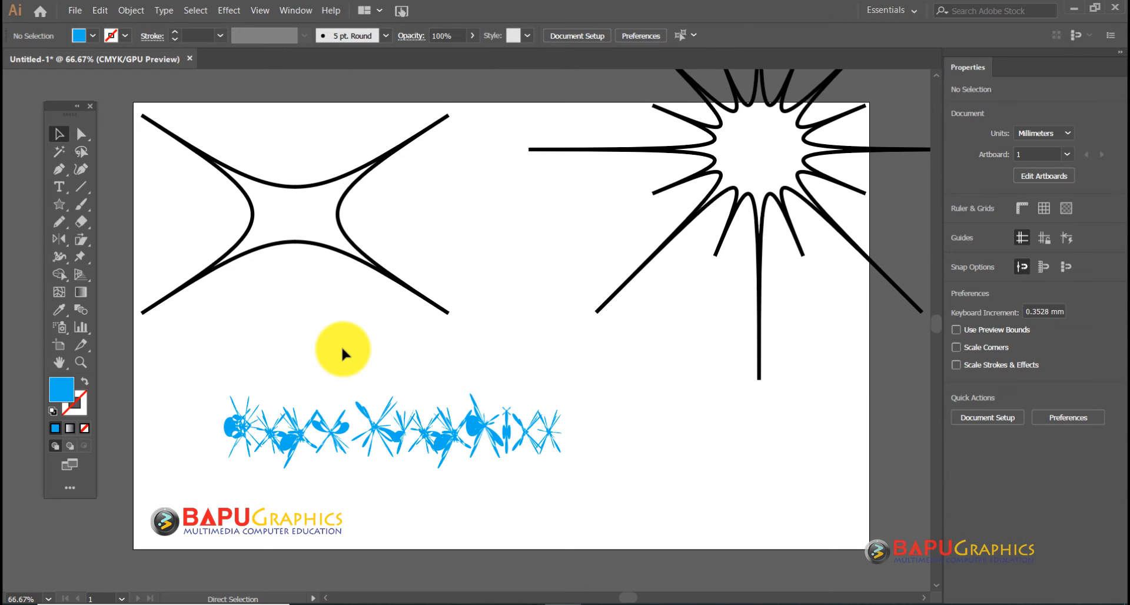
- Paste an undistorted copy of the text in front of the cyan one and fill it with dark red
{"action": "key", "text": "ctrl+f"}
{"action": "left_click", "coordinate": [432, 406]}
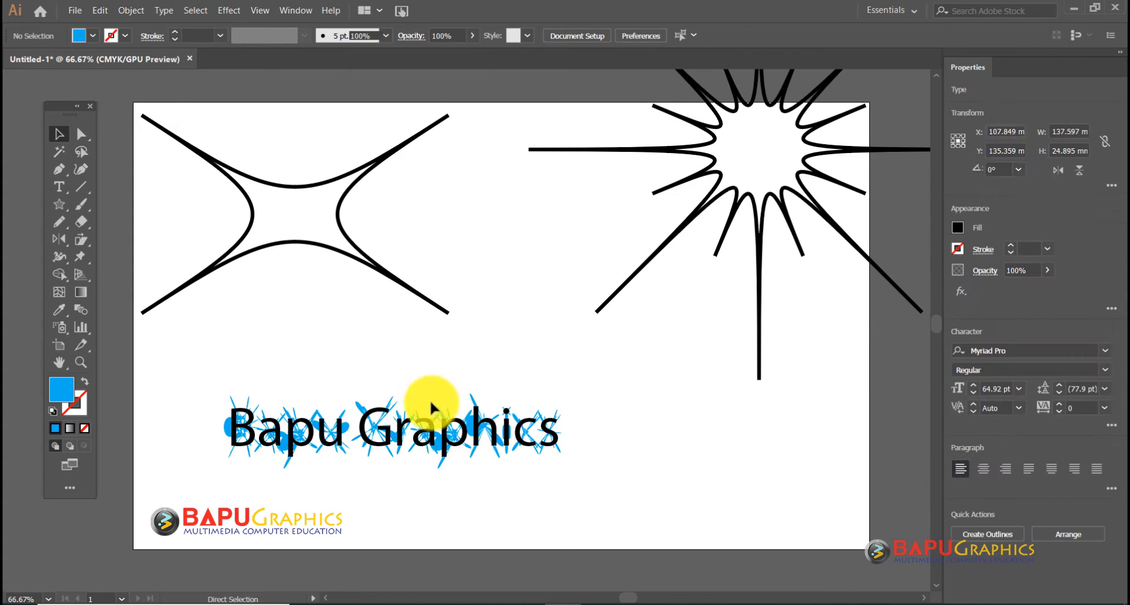
{"action": "left_click", "coordinate": [367, 430]}
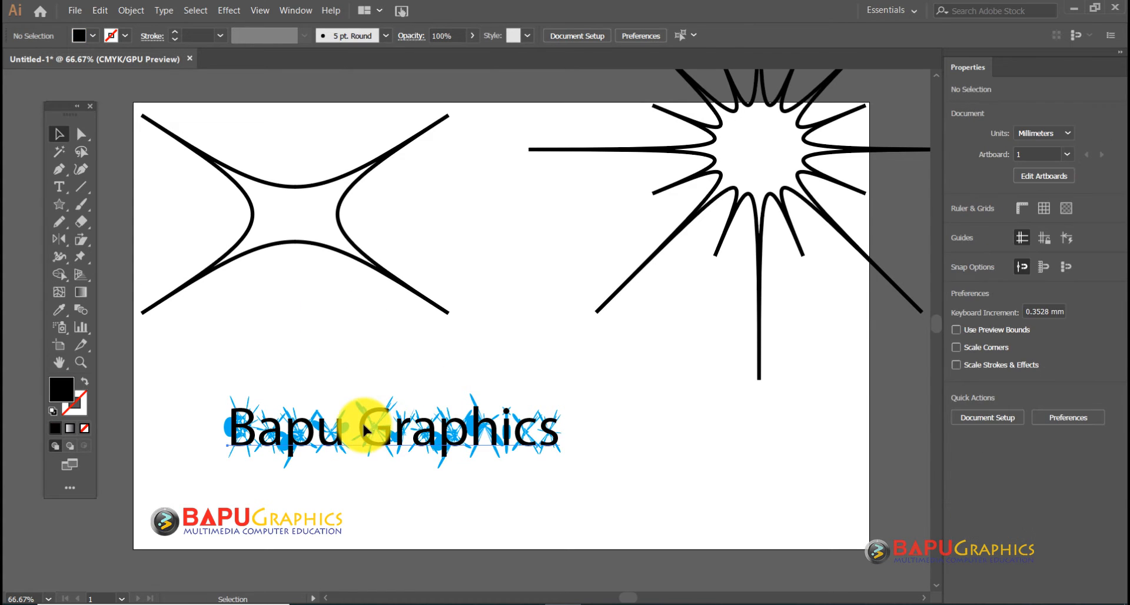
{"action": "left_click", "coordinate": [93, 36]}
{"action": "left_click", "coordinate": [54, 62]}
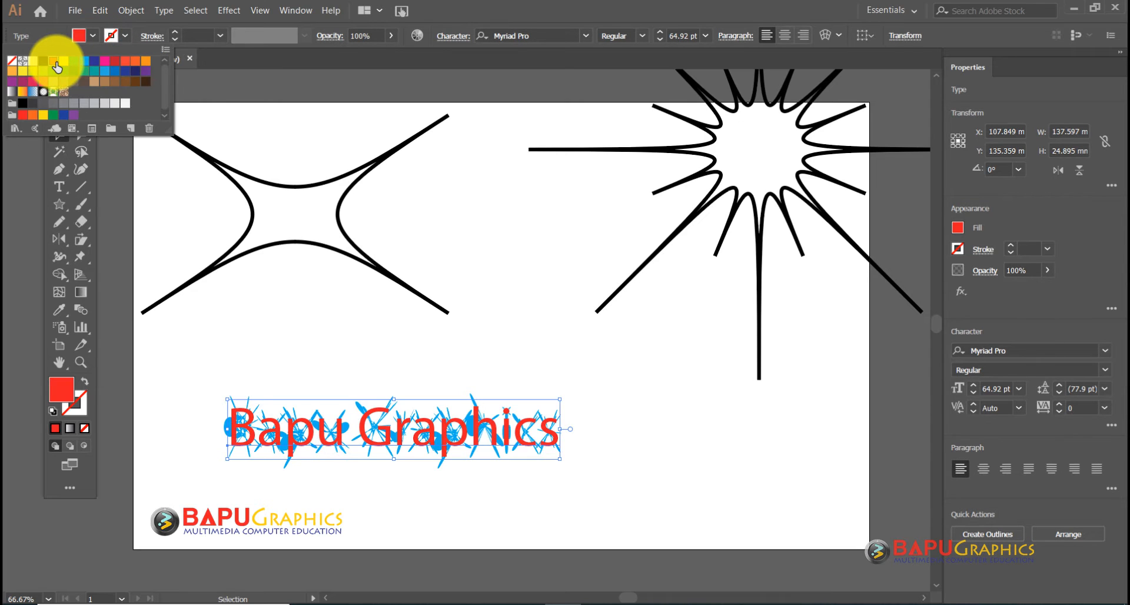
{"action": "left_click", "coordinate": [98, 66]}
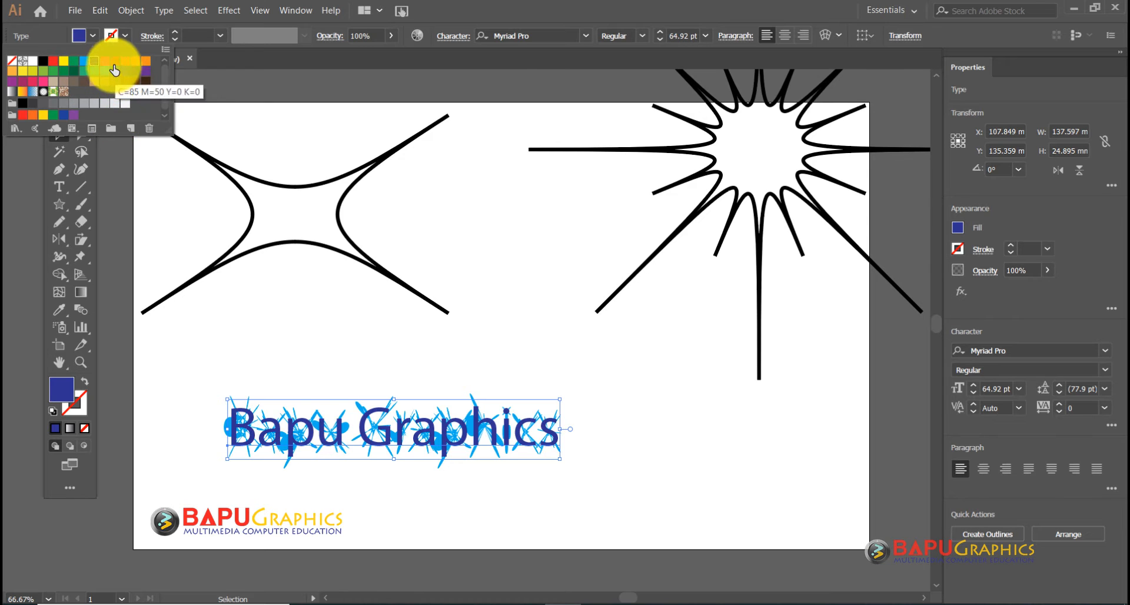
{"action": "left_click", "coordinate": [114, 64]}
{"action": "left_click", "coordinate": [272, 277]}
{"action": "left_click", "coordinate": [359, 344]}
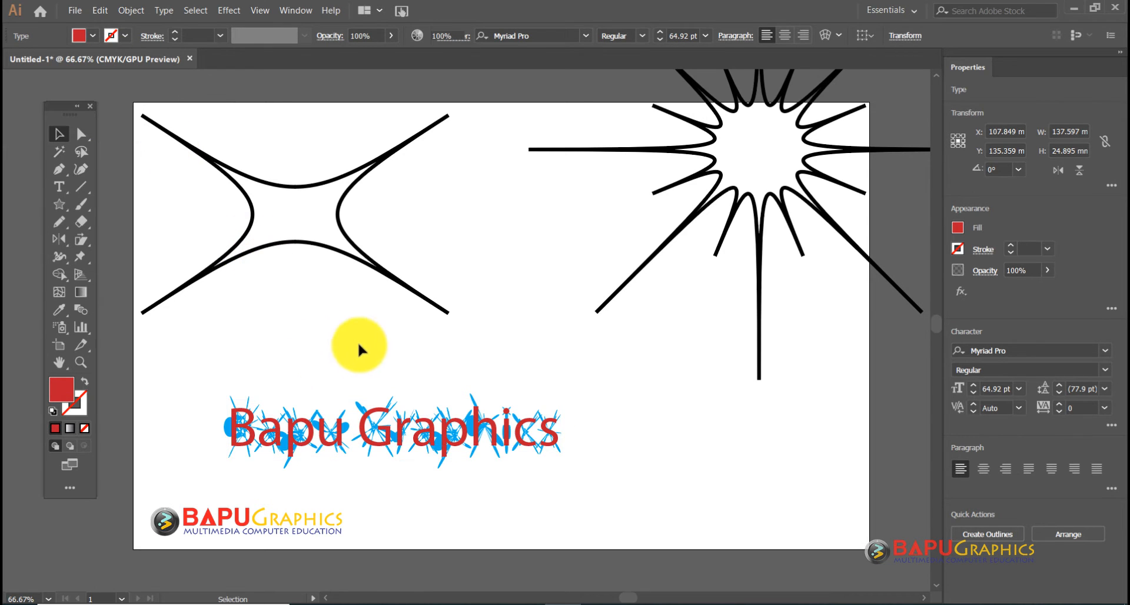
- Delete all the artwork, clearing the puckered rectangle, the star and both texts from the artboard
{"action": "left_click_drag", "start_coordinate": [349, 319], "coordinate": [351, 345]}
{"action": "left_click_drag", "start_coordinate": [266, 146], "coordinate": [771, 495]}
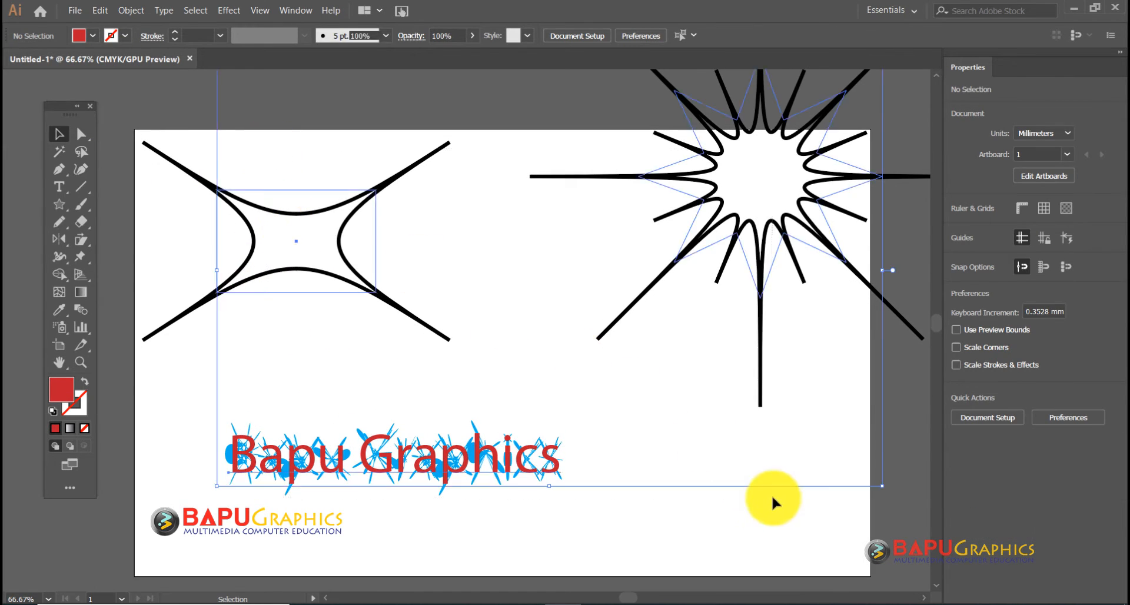
{"action": "key", "text": "Delete"}
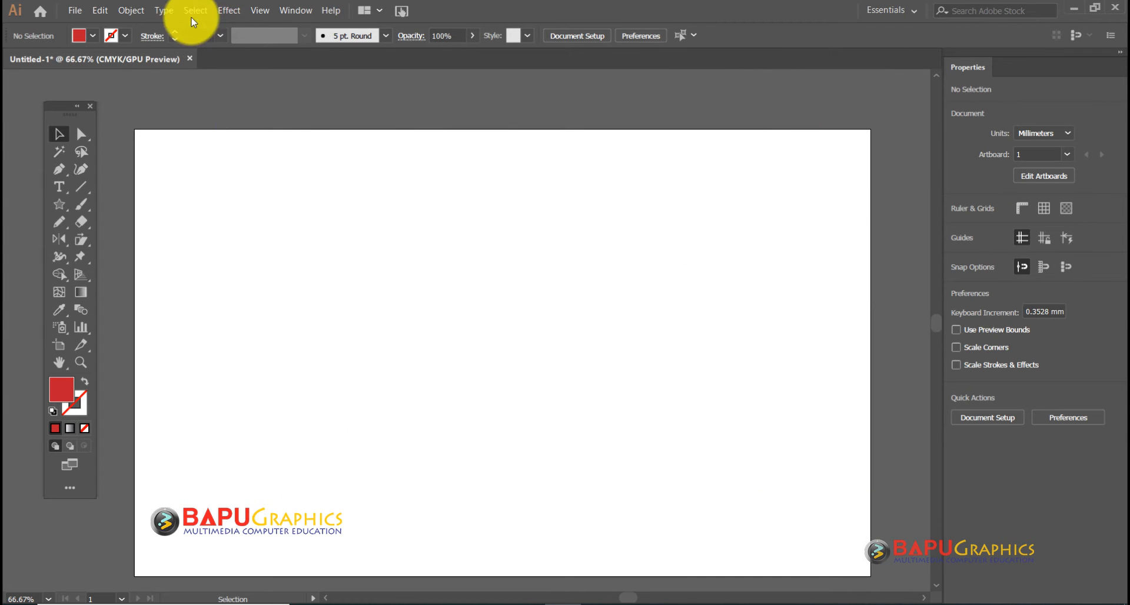
{"action": "left_click", "coordinate": [223, 18]}
{"action": "mouse_move", "coordinate": [280, 141]}
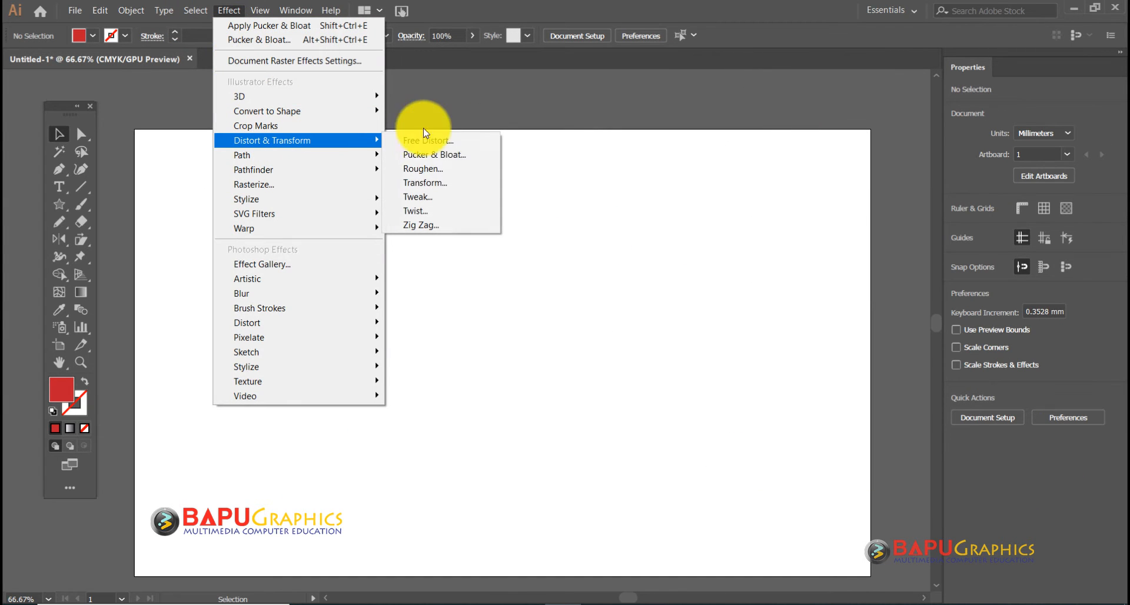
{"action": "left_click", "coordinate": [606, 215]}
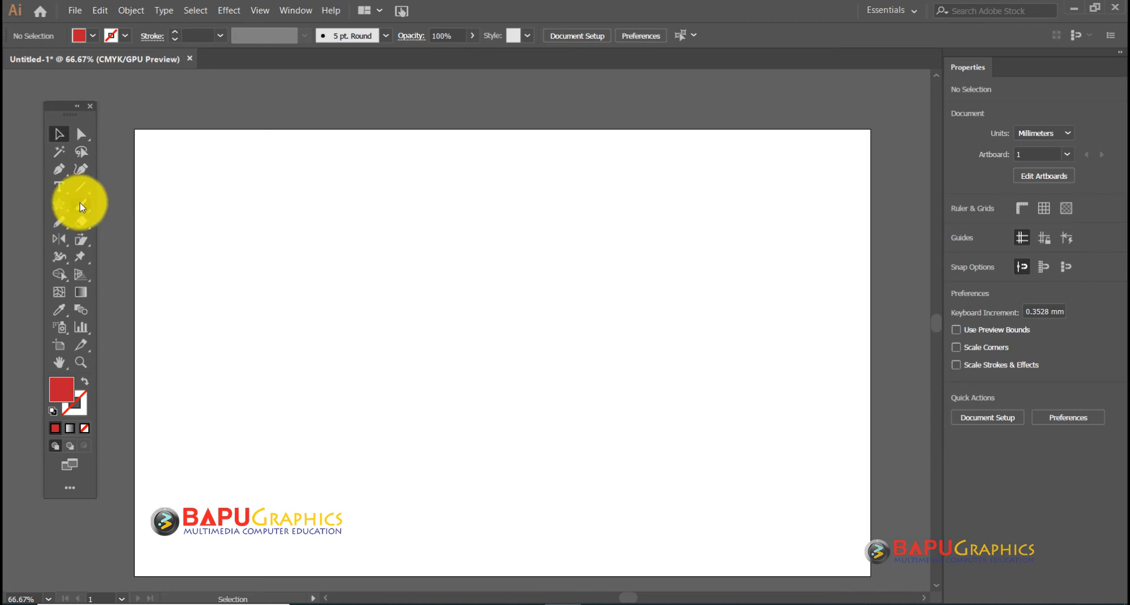
- Draw an eight-pointed star about 109 mm wide with the default white fill and 1 pt black stroke
{"action": "left_click", "coordinate": [59, 204]}
{"action": "left_click_drag", "start_coordinate": [441, 306], "coordinate": [534, 399]}
{"action": "key", "text": "d"}
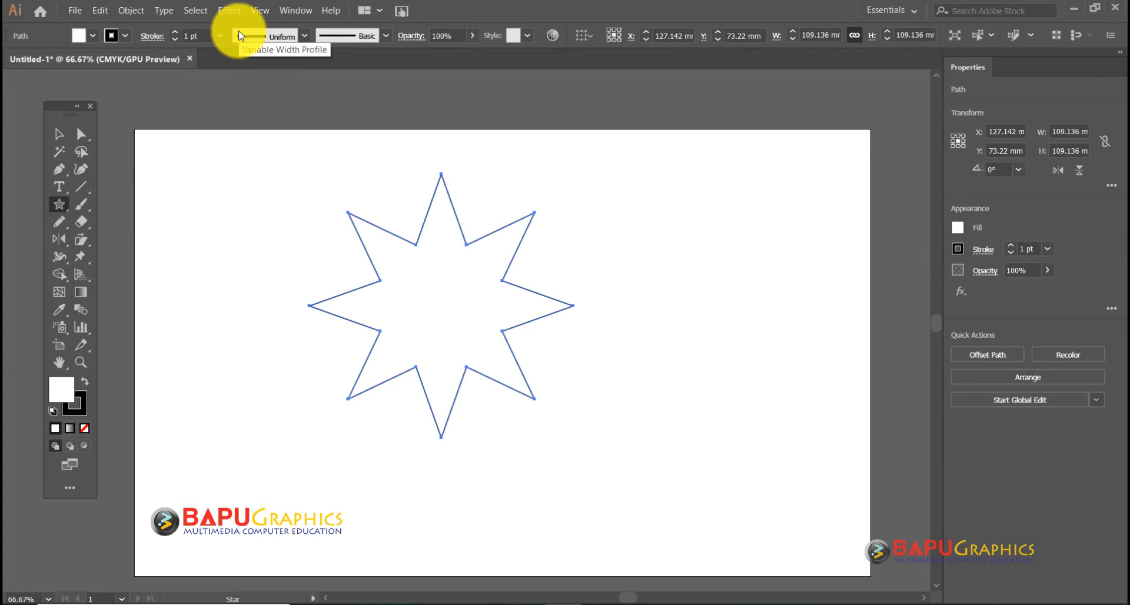
{"action": "key", "text": "v"}
- Start the Roughen effect on the star with the preview enabled, using a relative size of 10% and detail of 16 per inch
{"action": "left_click", "coordinate": [229, 10]}
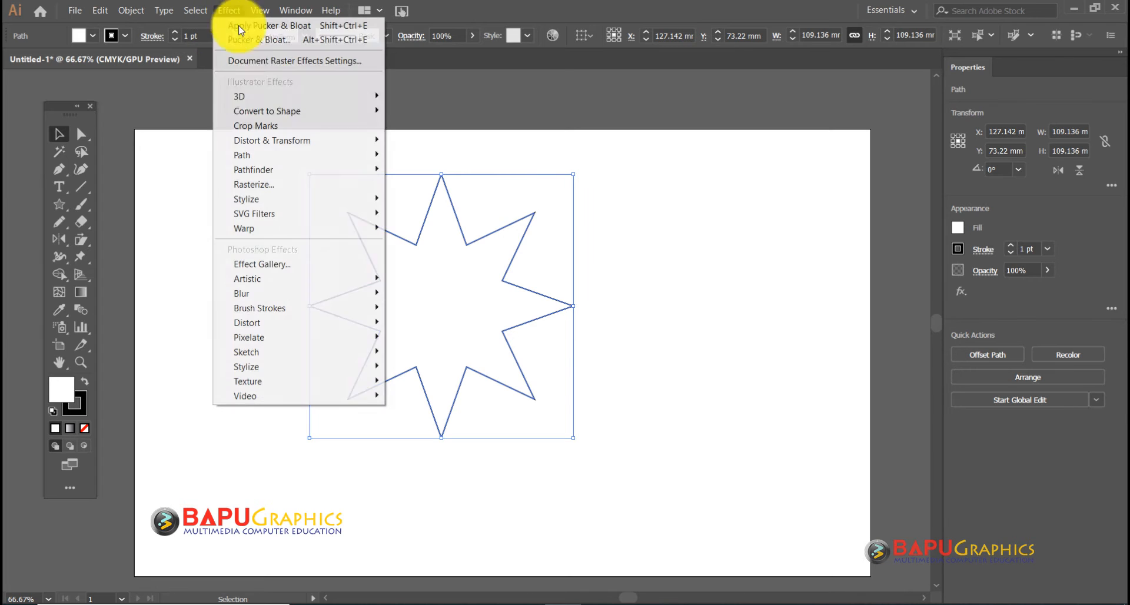
{"action": "mouse_move", "coordinate": [282, 143]}
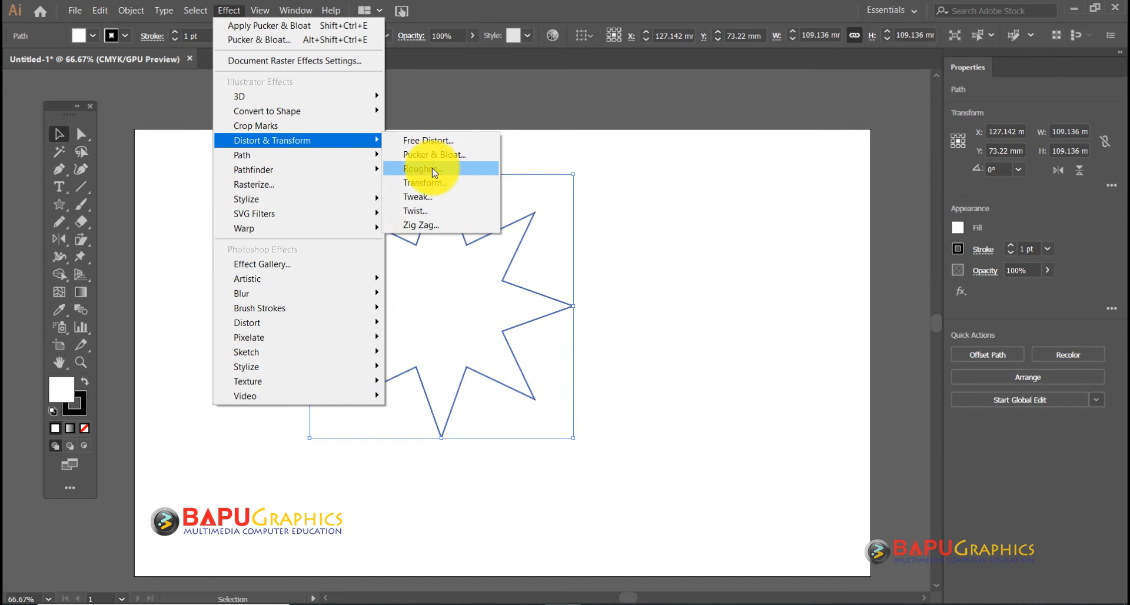
{"action": "left_click", "coordinate": [432, 168]}
{"action": "left_click", "coordinate": [602, 415]}
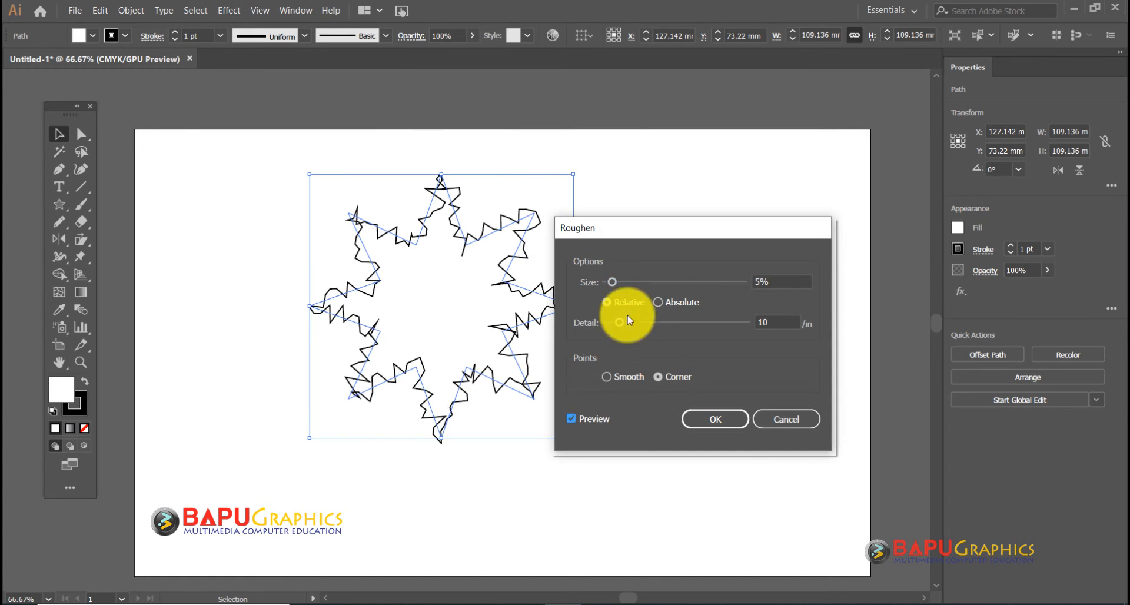
{"action": "left_click_drag", "start_coordinate": [612, 283], "coordinate": [619, 282]}
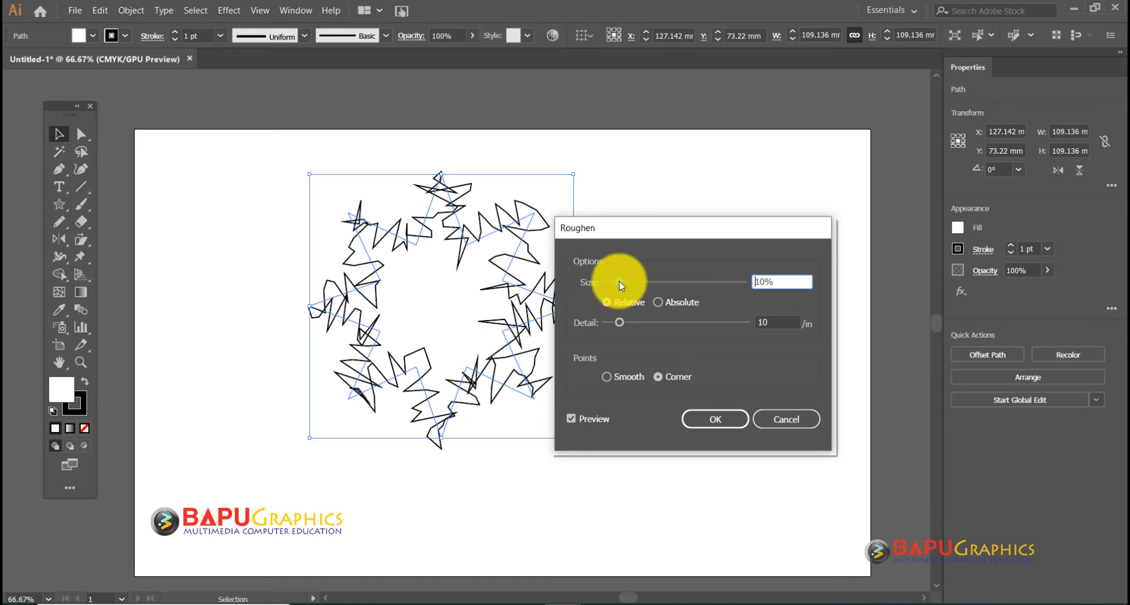
{"action": "left_click_drag", "start_coordinate": [618, 321], "coordinate": [627, 322]}
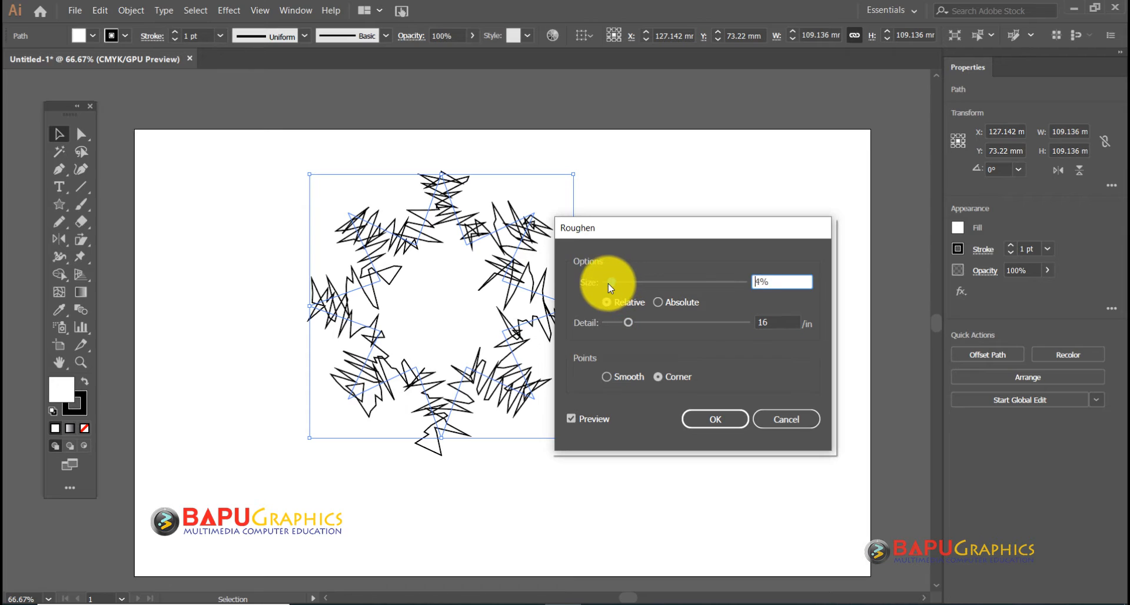
- Set Roughen to 1% size, 35 per inch detail and smooth points, and apply it to the star
{"action": "left_click_drag", "start_coordinate": [608, 284], "coordinate": [606, 281]}
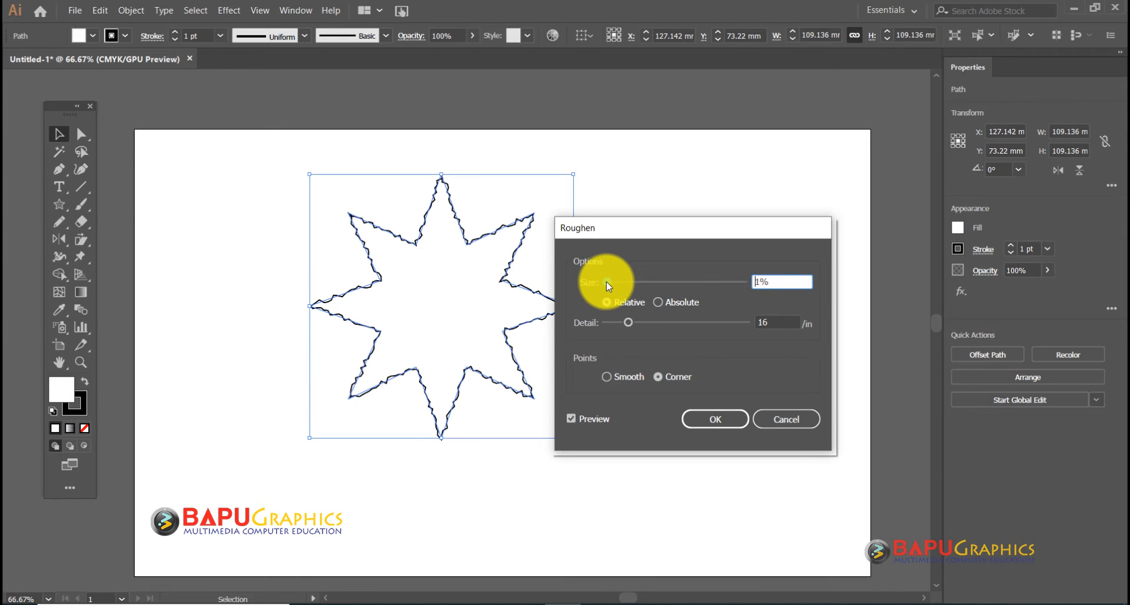
{"action": "left_click_drag", "start_coordinate": [628, 322], "coordinate": [657, 324]}
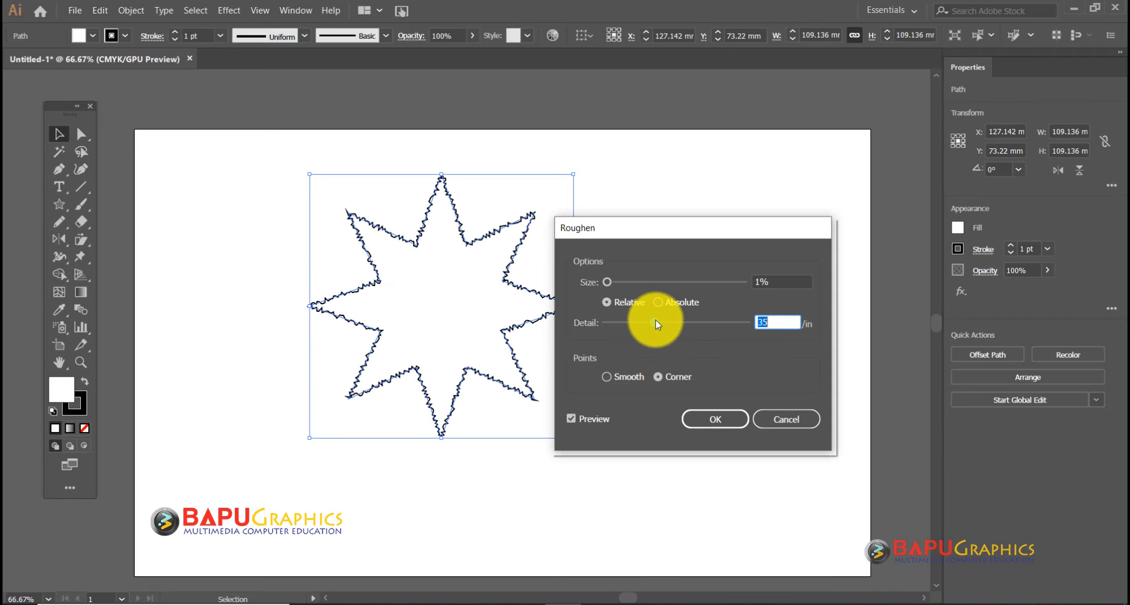
{"action": "left_click", "coordinate": [638, 381]}
{"action": "left_click", "coordinate": [708, 420]}
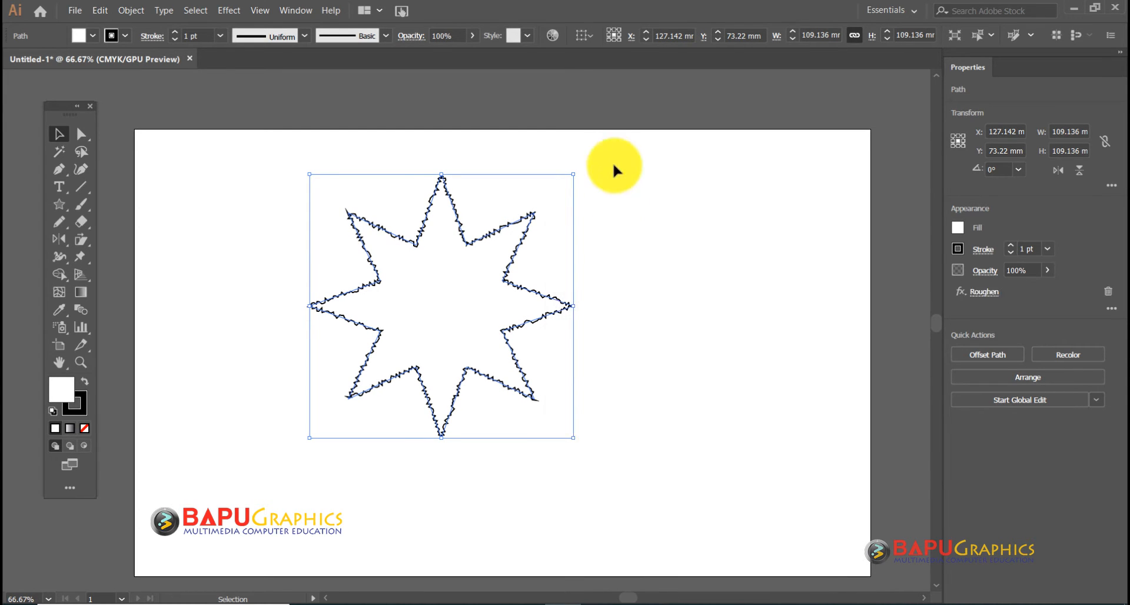
- Move the roughened star to the left side of the artboard
{"action": "left_click", "coordinate": [600, 268]}
{"action": "left_click", "coordinate": [470, 272]}
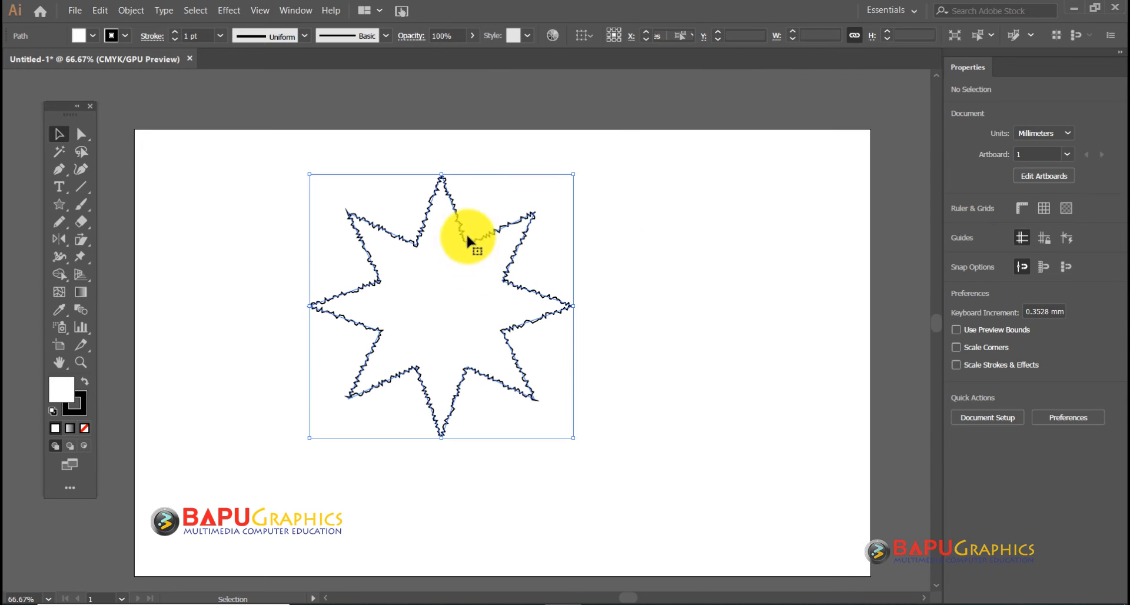
{"action": "left_click_drag", "start_coordinate": [460, 232], "coordinate": [319, 221]}
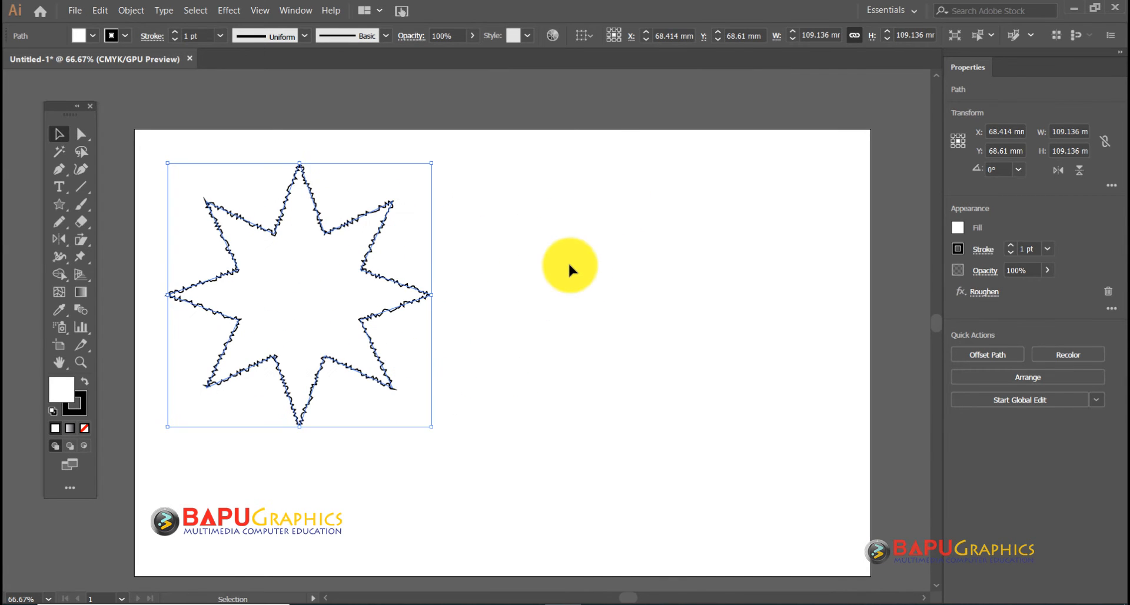
{"action": "left_click", "coordinate": [566, 263]}
{"action": "left_click_drag", "start_coordinate": [494, 304], "coordinate": [464, 282]}
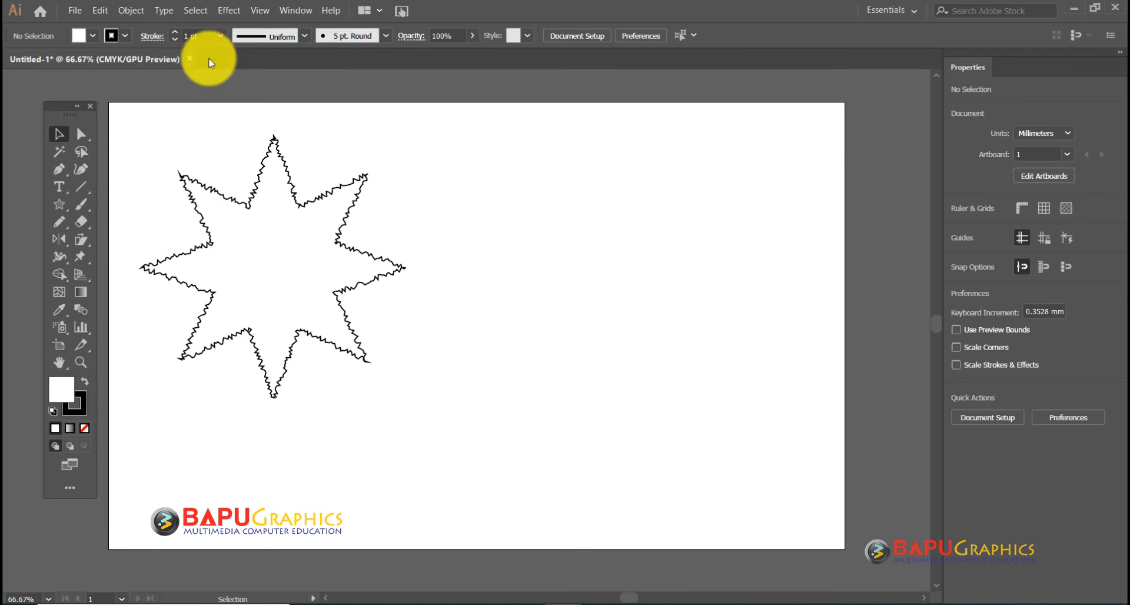
{"action": "left_click", "coordinate": [227, 10]}
{"action": "mouse_move", "coordinate": [281, 140]}
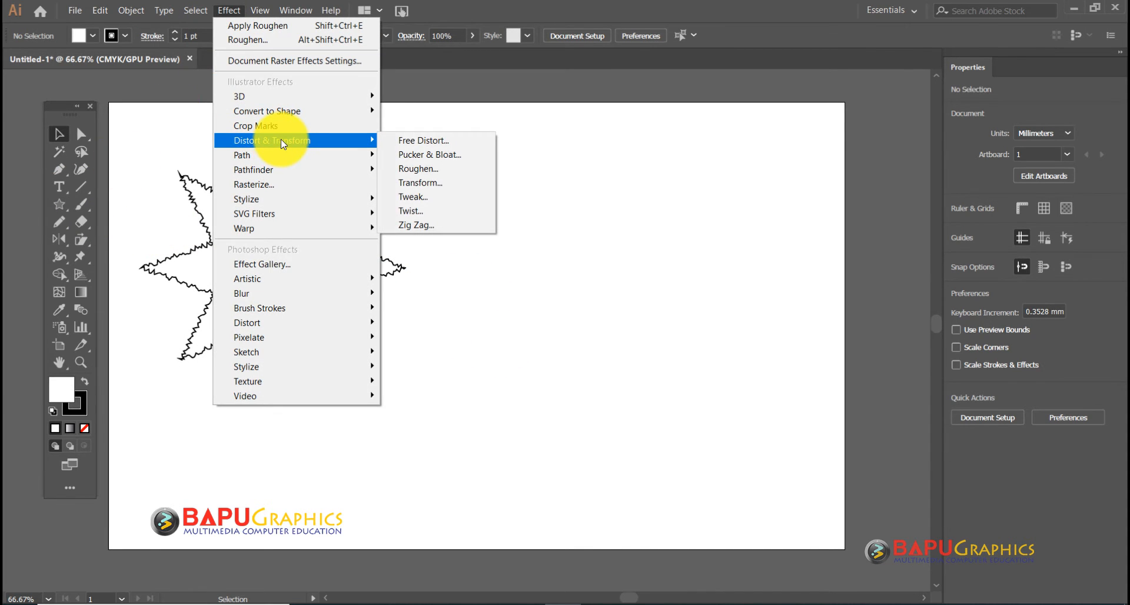
{"action": "left_click", "coordinate": [510, 316]}
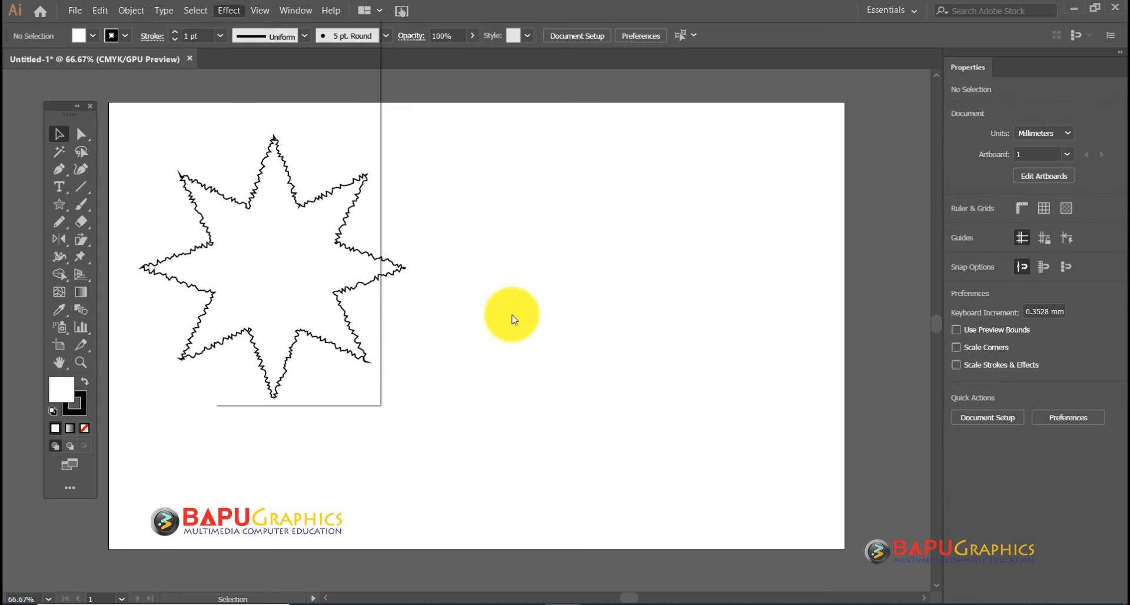
- Draw a circle about 19 mm wide to the right of the star and start a previewed Transform effect on it
{"action": "left_click_drag", "start_coordinate": [59, 207], "coordinate": [113, 258]}
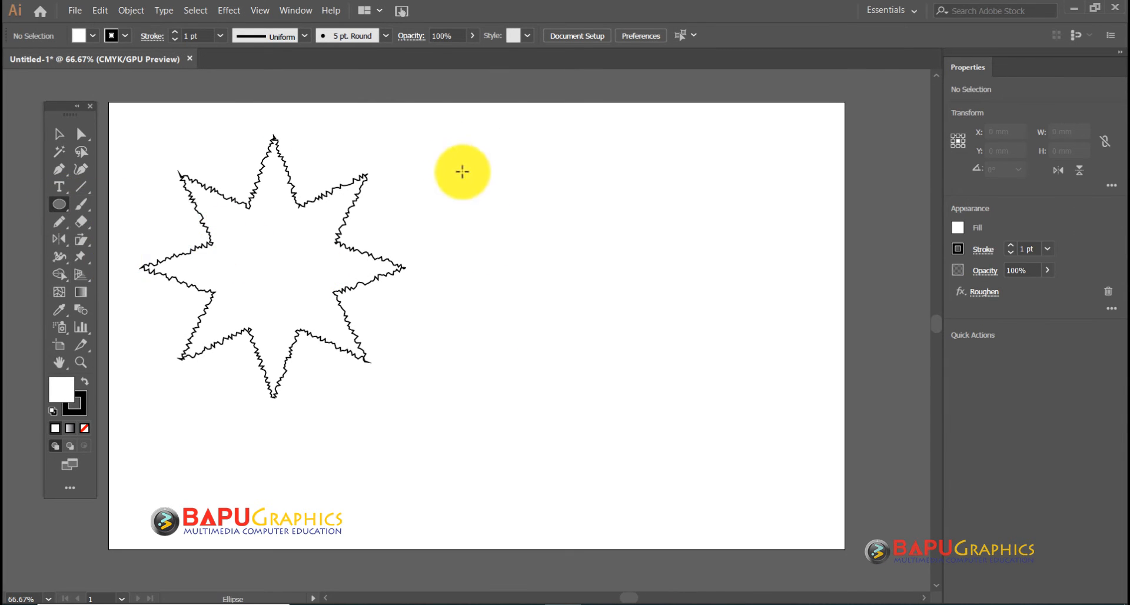
{"action": "left_click_drag", "start_coordinate": [453, 165], "coordinate": [500, 211]}
{"action": "left_click", "coordinate": [227, 11]}
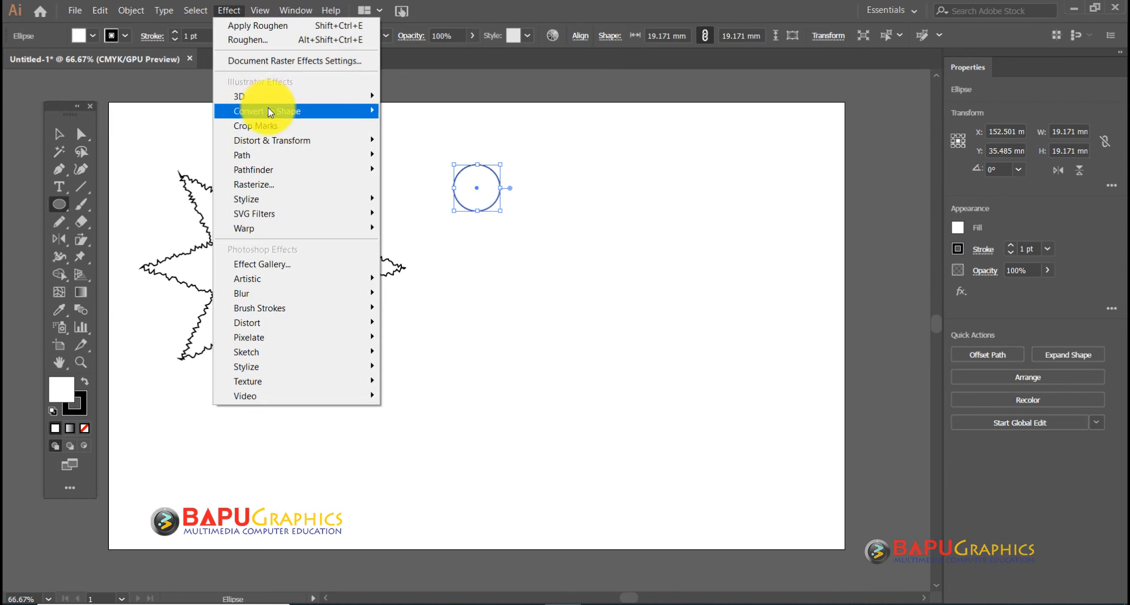
{"action": "mouse_move", "coordinate": [353, 140]}
{"action": "left_click", "coordinate": [425, 182]}
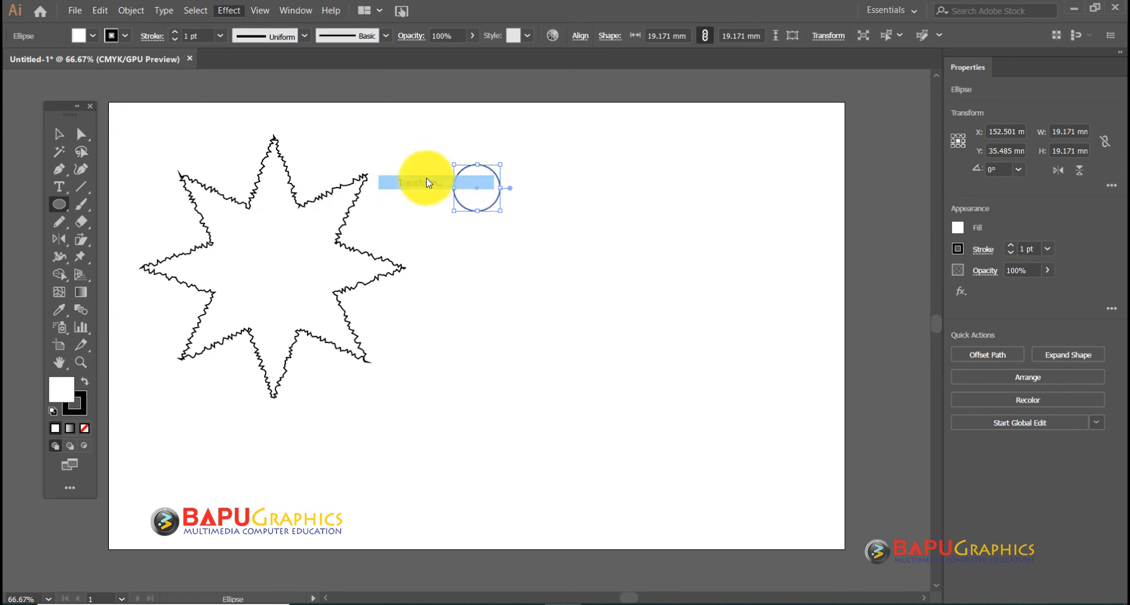
{"action": "left_click_drag", "start_coordinate": [547, 34], "coordinate": [802, 79]}
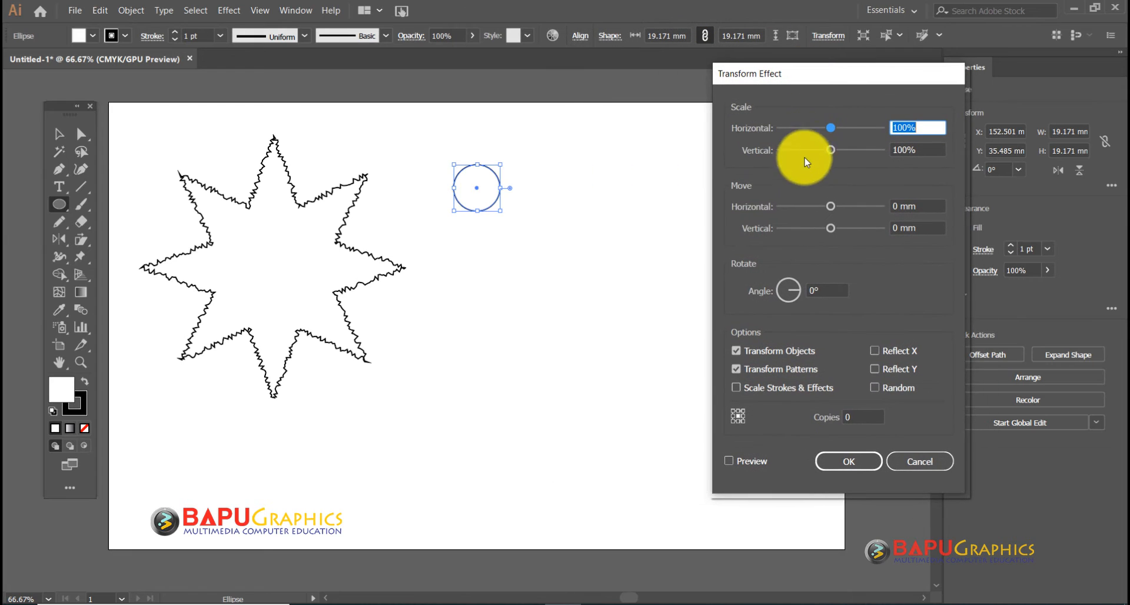
{"action": "left_click", "coordinate": [729, 460]}
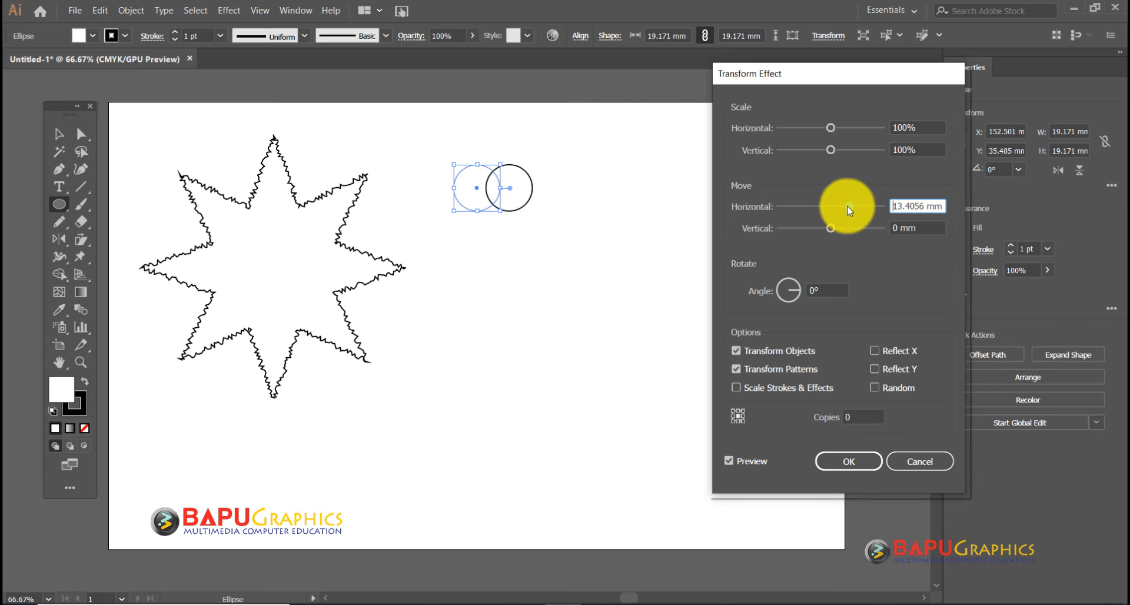
- Configure the Transform effect for 8 copies, moved 12.7 mm horizontally and 2.8222 mm vertically
{"action": "left_click_drag", "start_coordinate": [849, 210], "coordinate": [857, 210]}
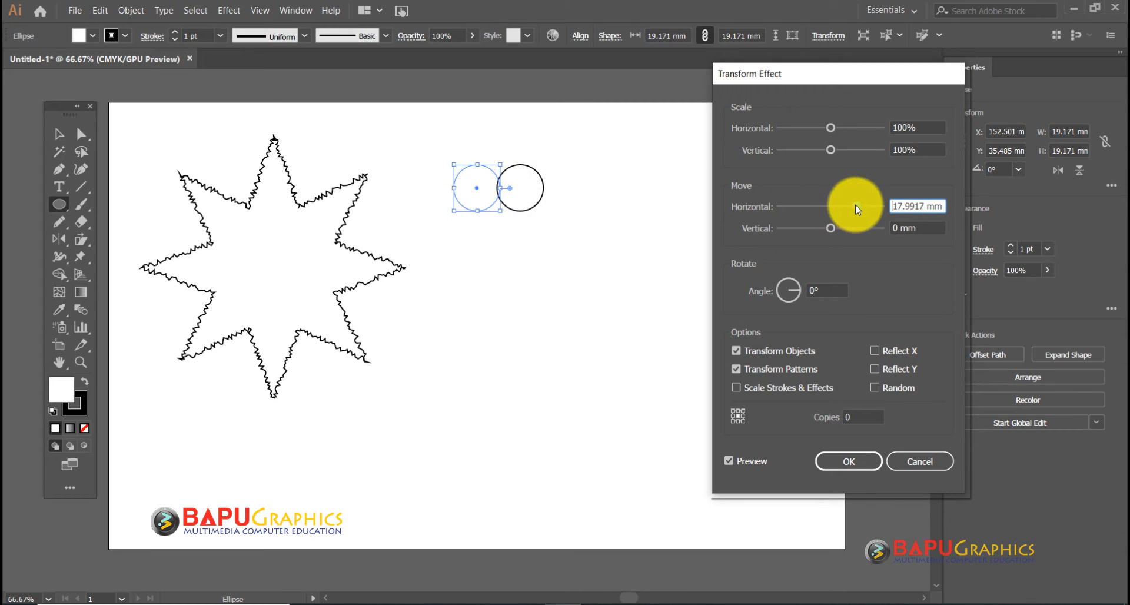
{"action": "left_click", "coordinate": [862, 416]}
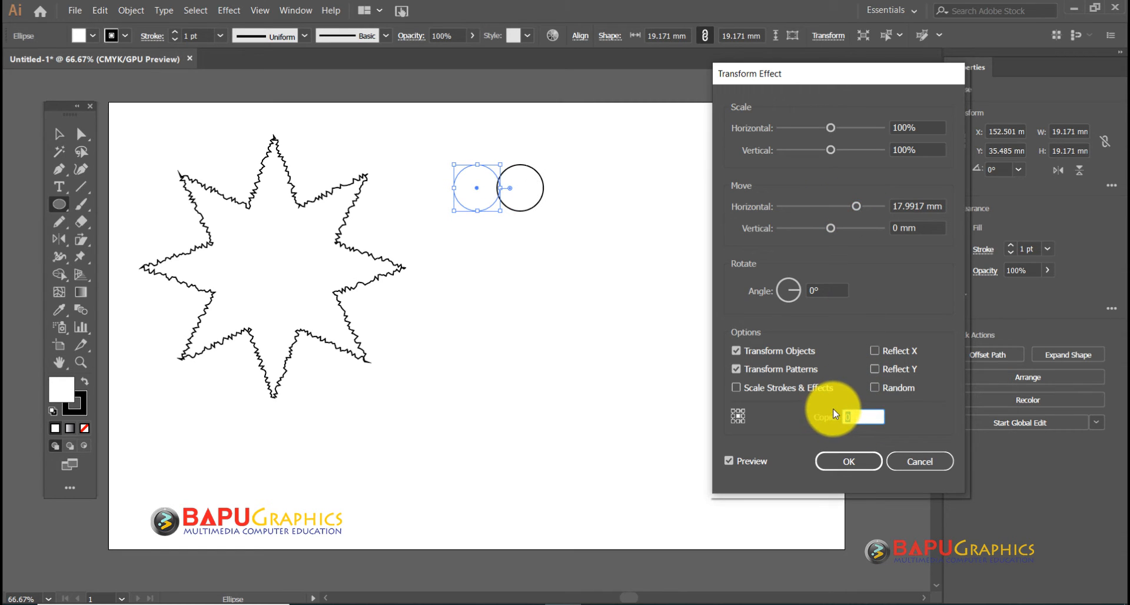
{"action": "key", "text": "Tab"}
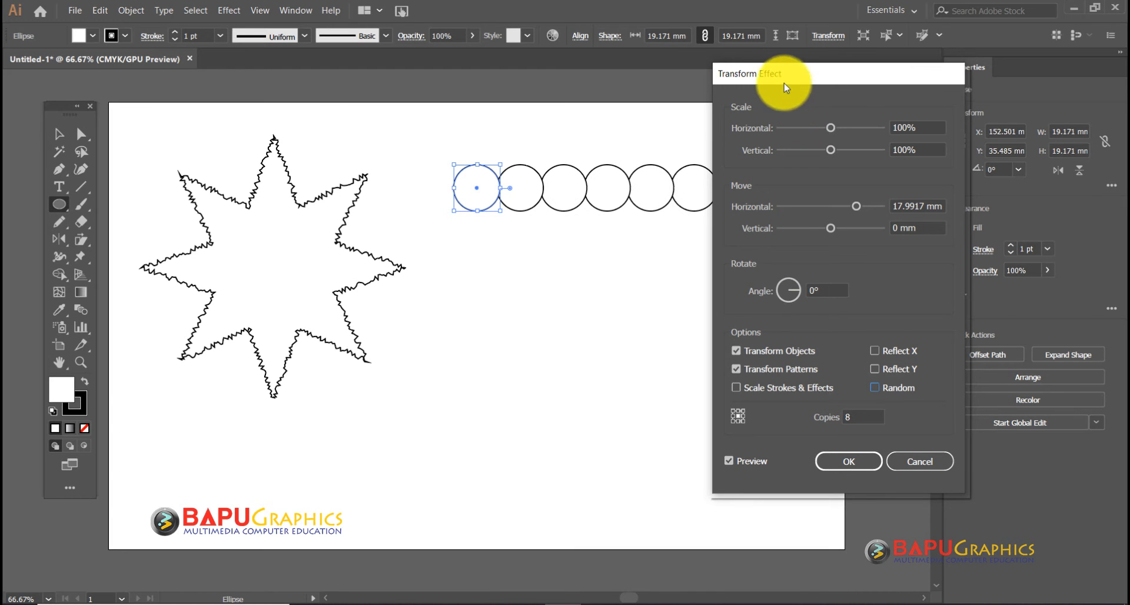
{"action": "left_click_drag", "start_coordinate": [779, 76], "coordinate": [927, 74]}
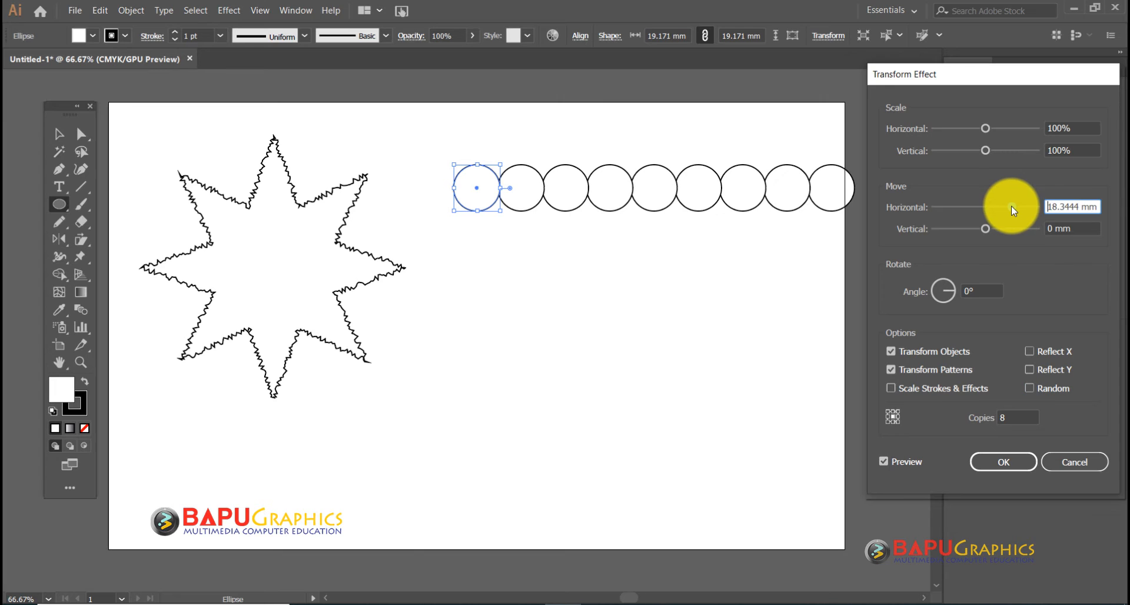
{"action": "mouse_move", "coordinate": [1009, 207]}
{"action": "left_mouse_down"}
{"action": "mouse_move", "coordinate": [988, 207]}
{"action": "mouse_move", "coordinate": [989, 231]}
{"action": "mouse_move", "coordinate": [1004, 206]}
{"action": "left_mouse_up"}
{"action": "left_click", "coordinate": [999, 208]}
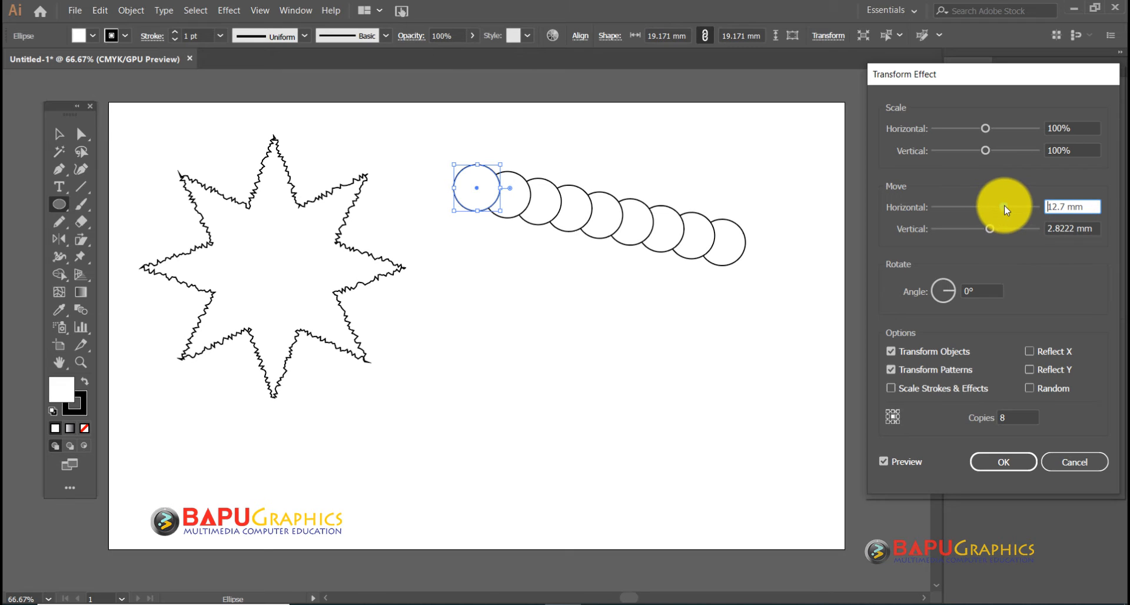
- Set the Transform effect's horizontal and vertical scale to 110% each so the circle copies grow progressively
{"action": "left_click", "coordinate": [985, 132]}
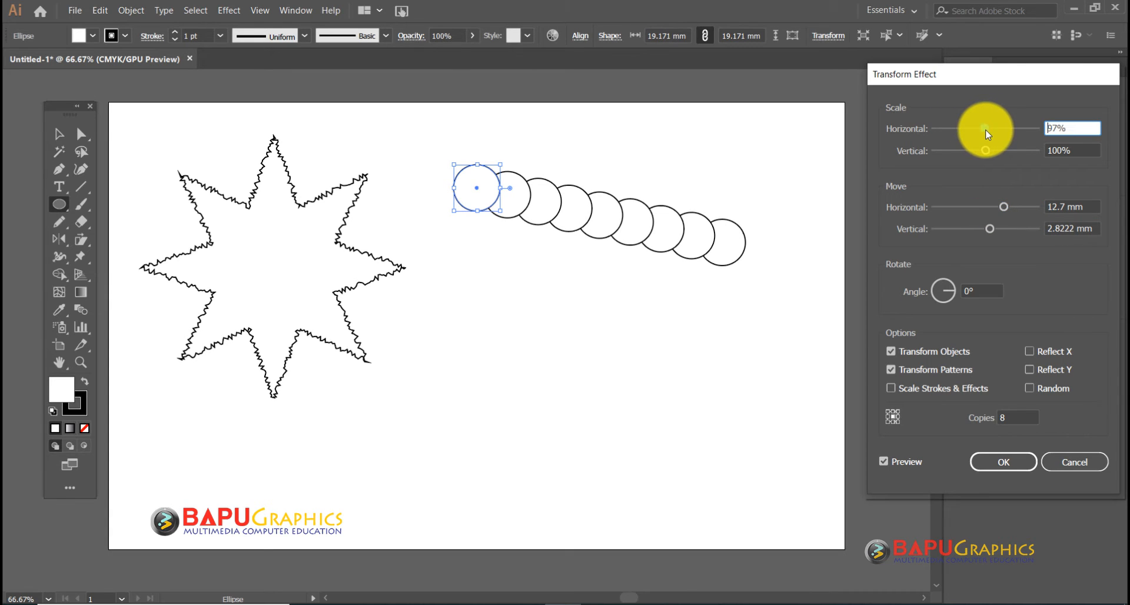
{"action": "left_click_drag", "start_coordinate": [987, 132], "coordinate": [990, 151]}
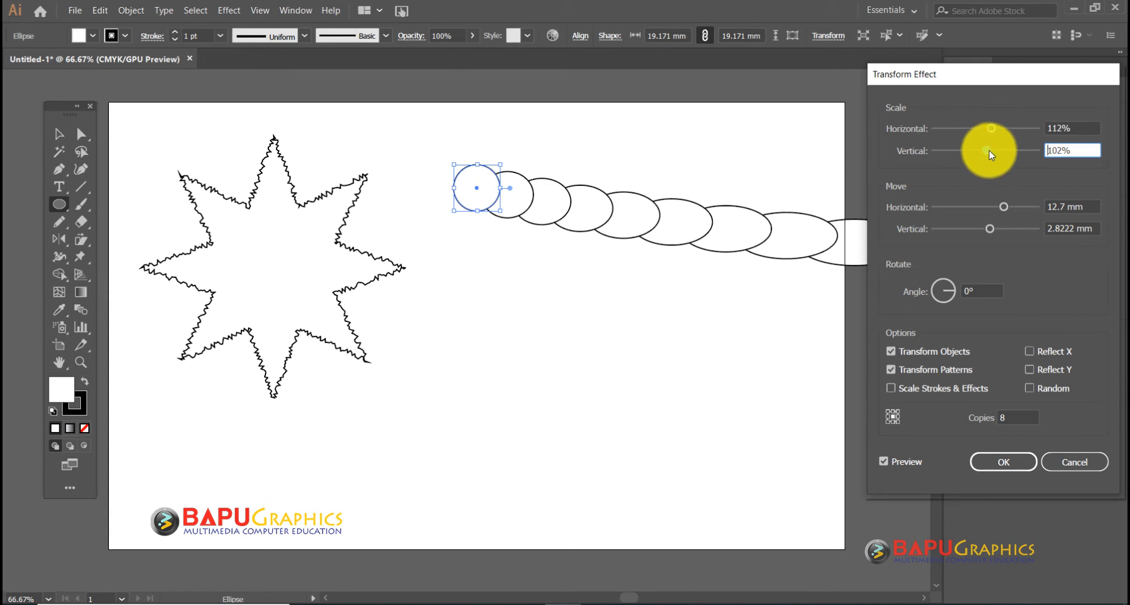
{"action": "left_click", "coordinate": [1076, 128]}
{"action": "type", "text": "110"}
{"action": "key", "text": "Tab"}
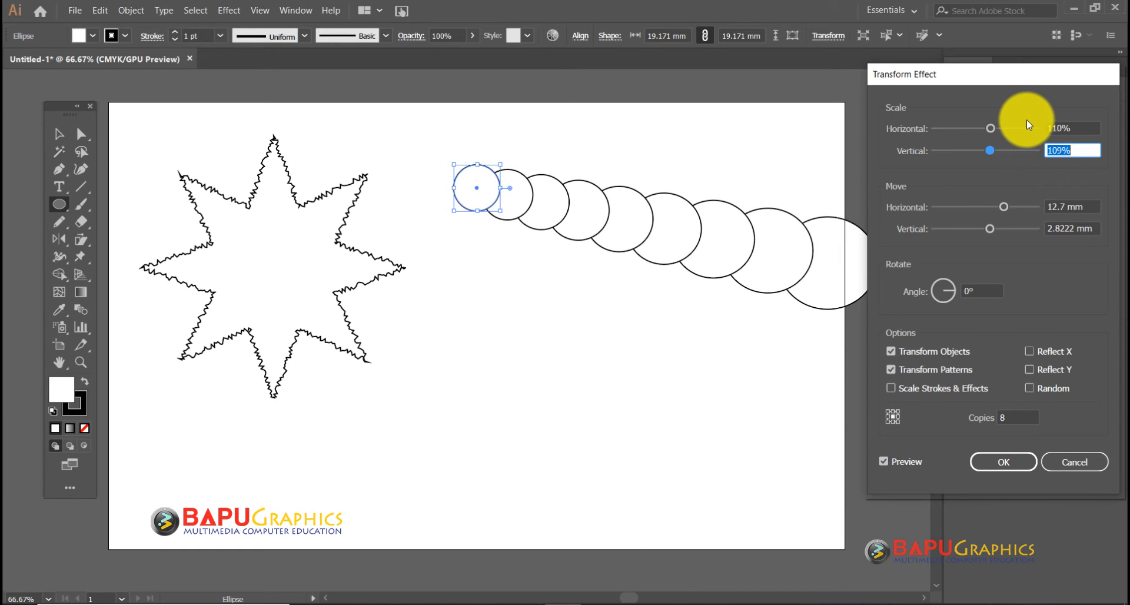
{"action": "type", "text": "110"}
{"action": "key", "text": "Tab"}
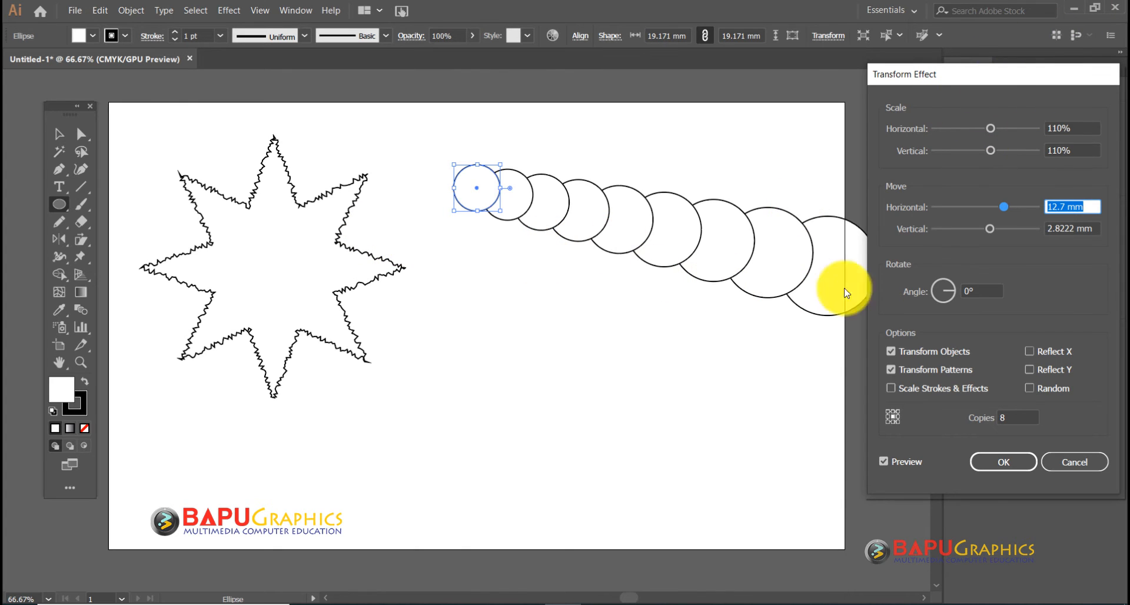
- Add a clockwise rotation so the circle copies curve around to the lower left, and apply the Transform effect
{"action": "left_click_drag", "start_coordinate": [929, 79], "coordinate": [933, 70]}
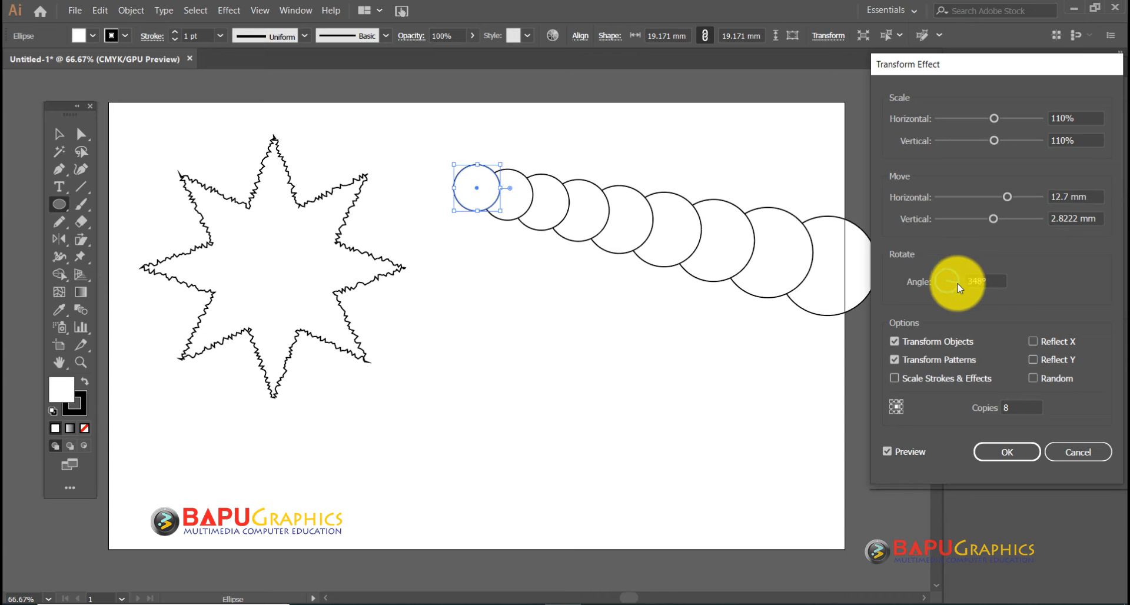
{"action": "left_click_drag", "start_coordinate": [959, 288], "coordinate": [957, 288]}
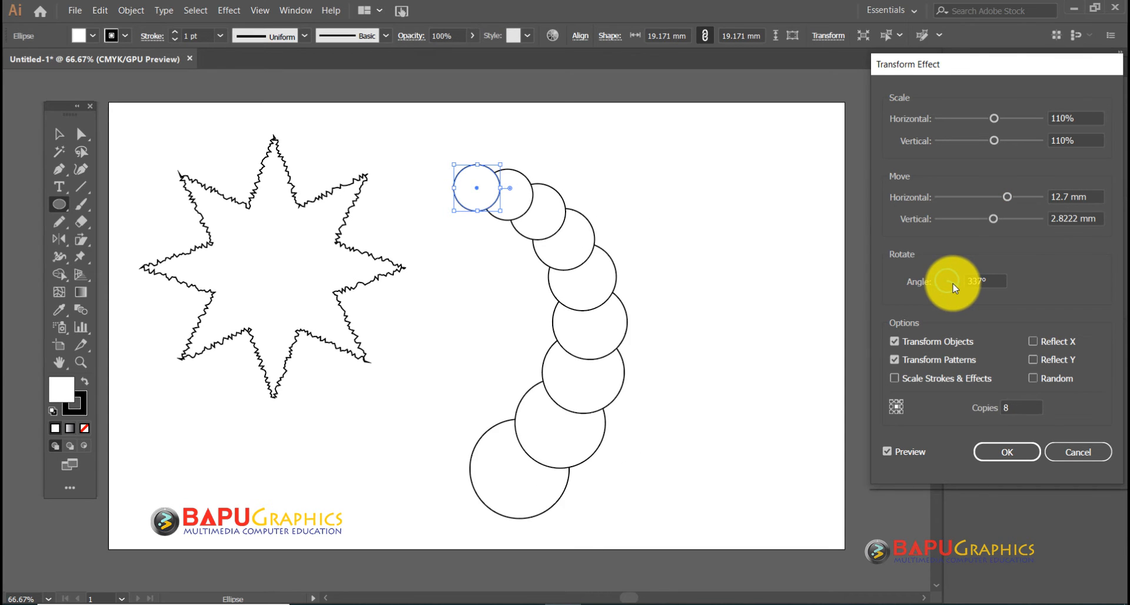
{"action": "left_click", "coordinate": [1001, 455]}
{"action": "left_click", "coordinate": [479, 224]}
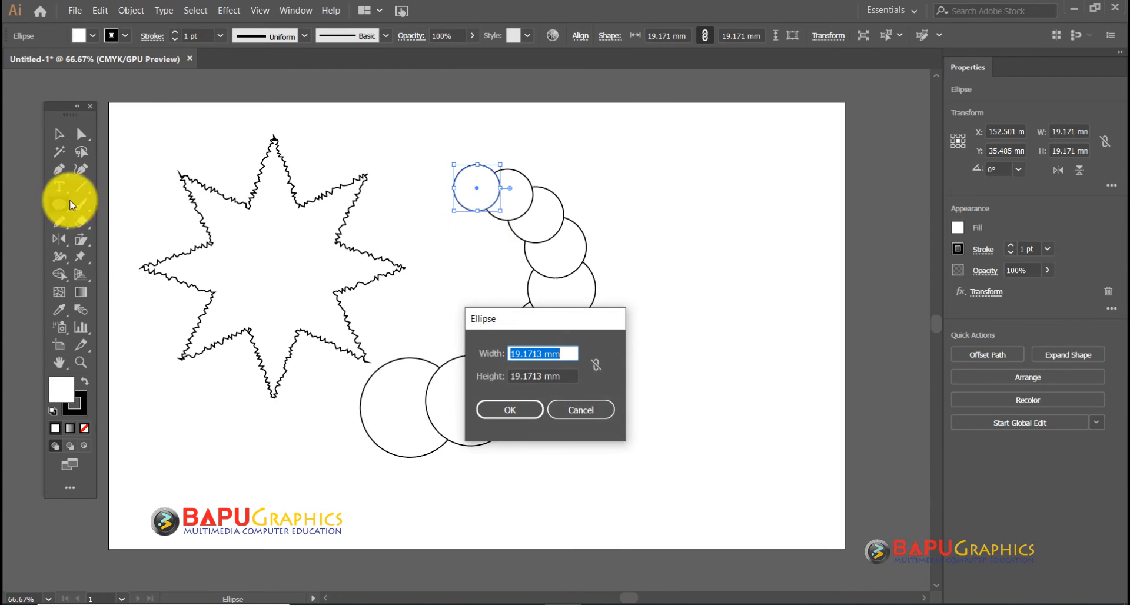
{"action": "left_click", "coordinate": [613, 411]}
- Draw a horizontal line about 99 mm long in the artboard's upper-right area and start the Transform effect on it
{"action": "left_click", "coordinate": [80, 186]}
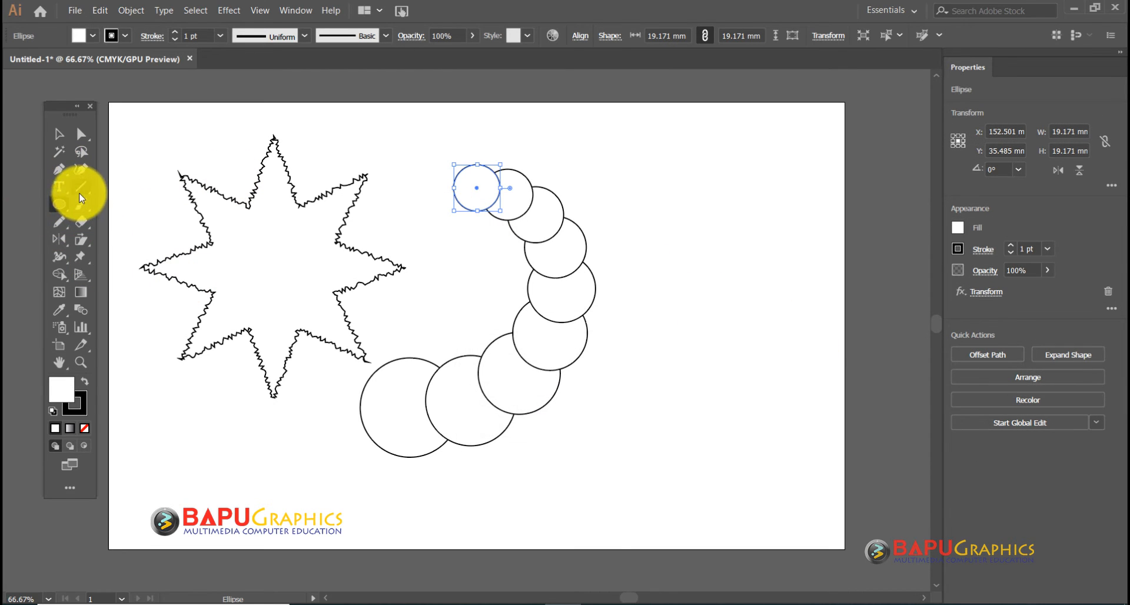
{"action": "left_click_drag", "start_coordinate": [577, 156], "coordinate": [816, 156]}
{"action": "left_click", "coordinate": [230, 10]}
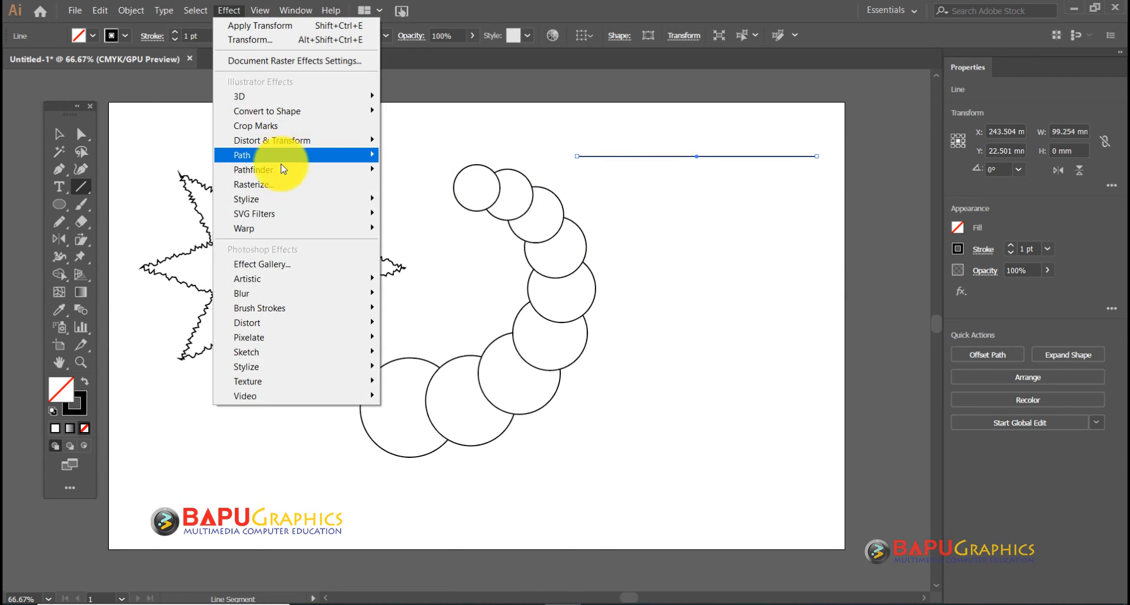
{"action": "mouse_move", "coordinate": [280, 146]}
{"action": "left_click", "coordinate": [443, 178]}
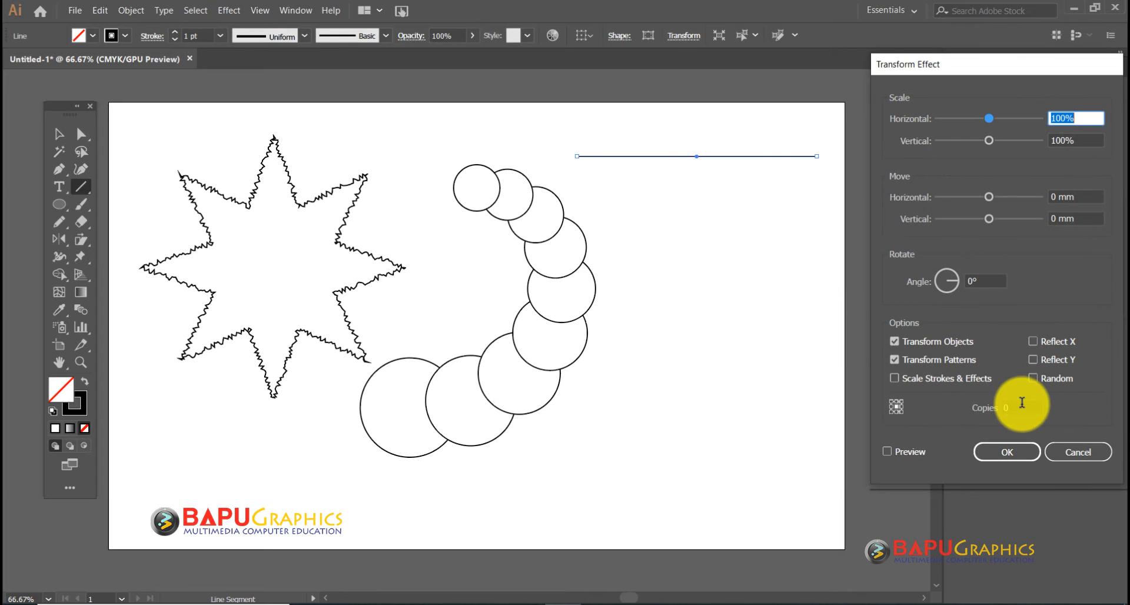
- Apply the Transform effect to the line with 15 copies, a 7.4083 mm vertical move and a 351° rotation, previewing the result
{"action": "left_click", "coordinate": [1022, 404]}
{"action": "key", "text": "Tab"}
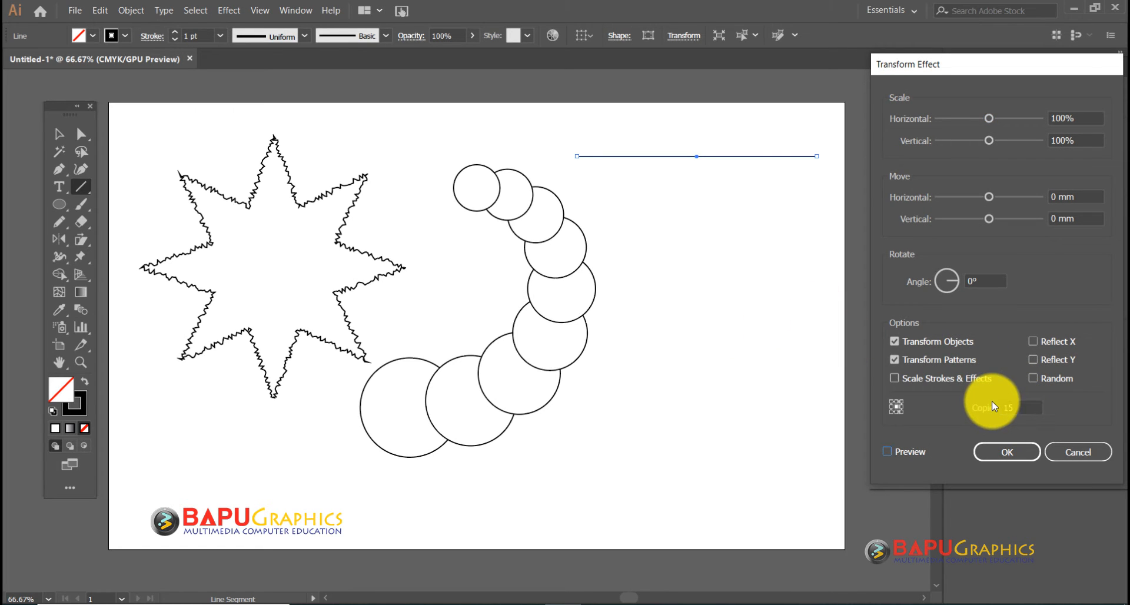
{"action": "left_click", "coordinate": [908, 454]}
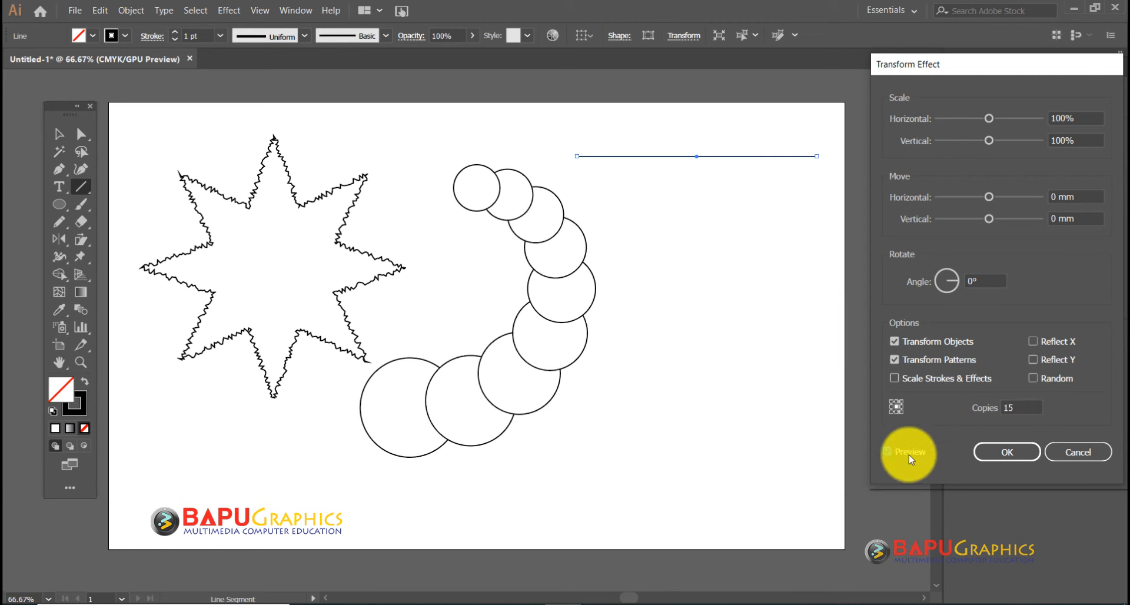
{"action": "left_click_drag", "start_coordinate": [990, 224], "coordinate": [1001, 222]}
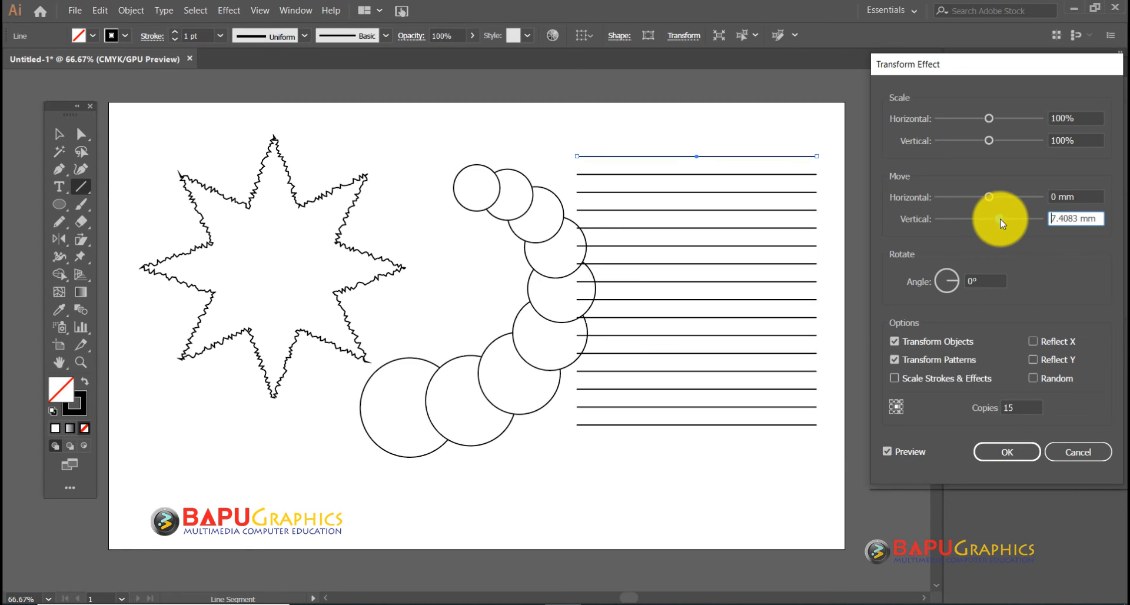
{"action": "left_click", "coordinate": [960, 285]}
{"action": "left_click_drag", "start_coordinate": [960, 285], "coordinate": [963, 287]}
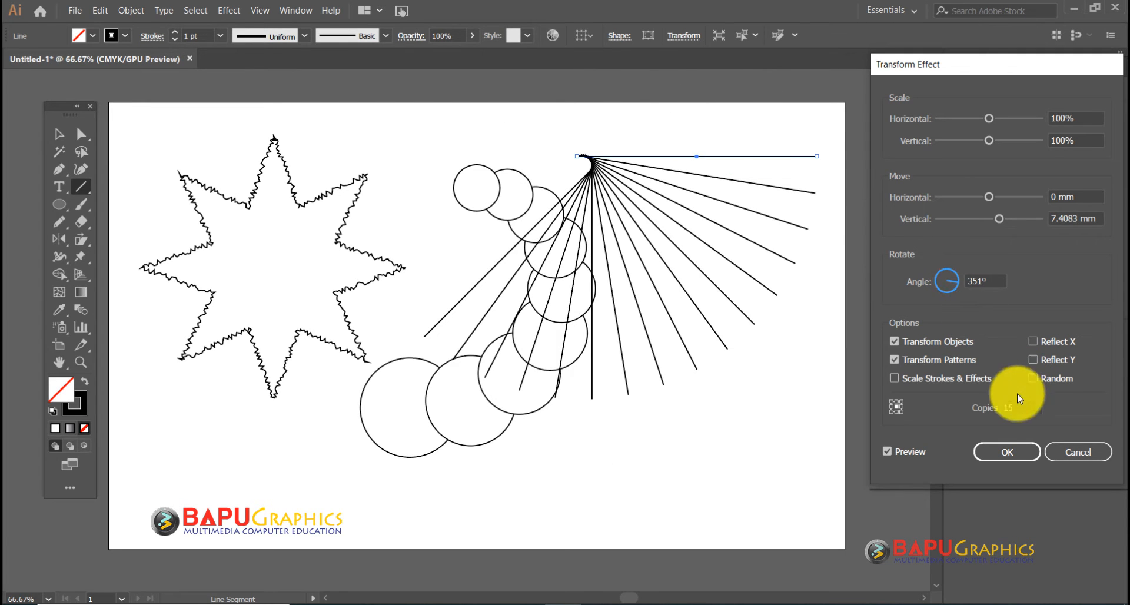
{"action": "left_click", "coordinate": [1004, 461]}
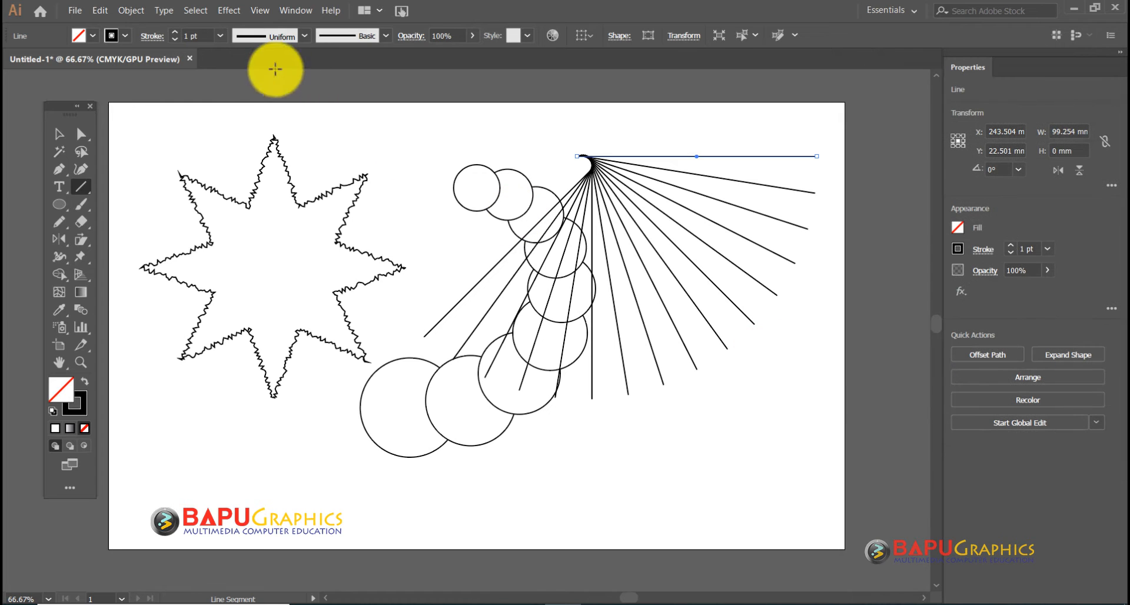
- Set the line fan's stroke weight to 6 pt and move it slightly up and to the right
{"action": "left_click", "coordinate": [220, 35]}
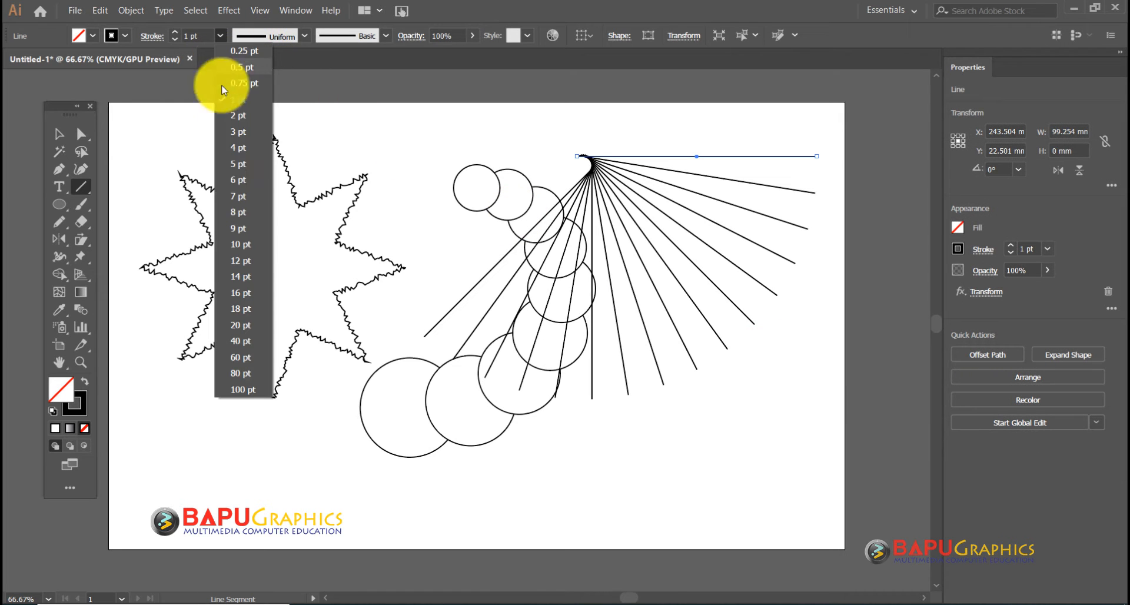
{"action": "left_click", "coordinate": [242, 180]}
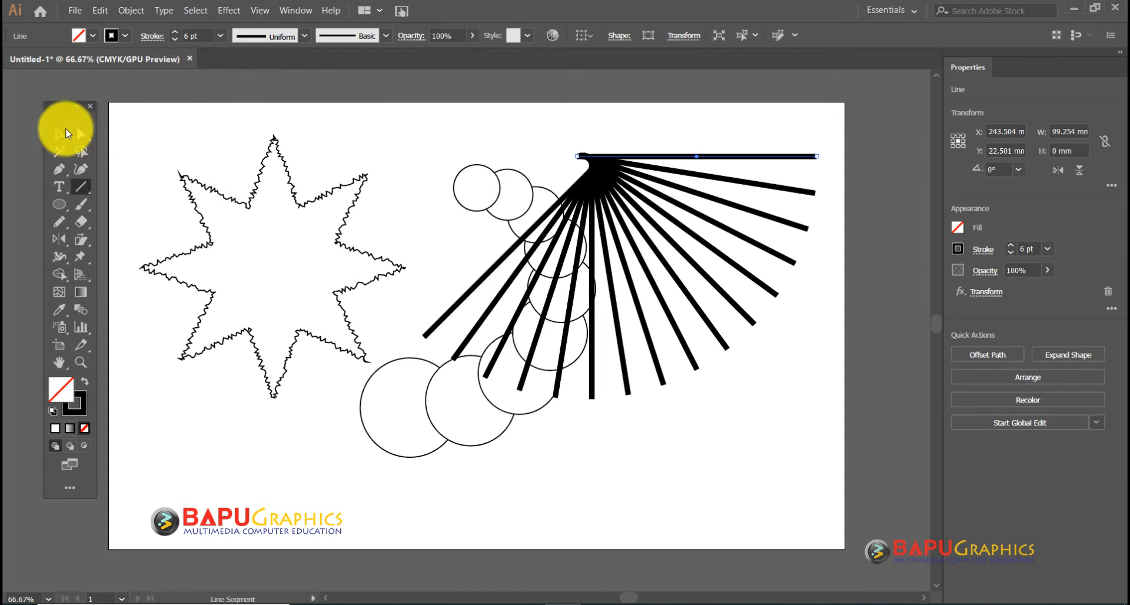
{"action": "left_click", "coordinate": [66, 133]}
{"action": "left_click_drag", "start_coordinate": [575, 181], "coordinate": [625, 165]}
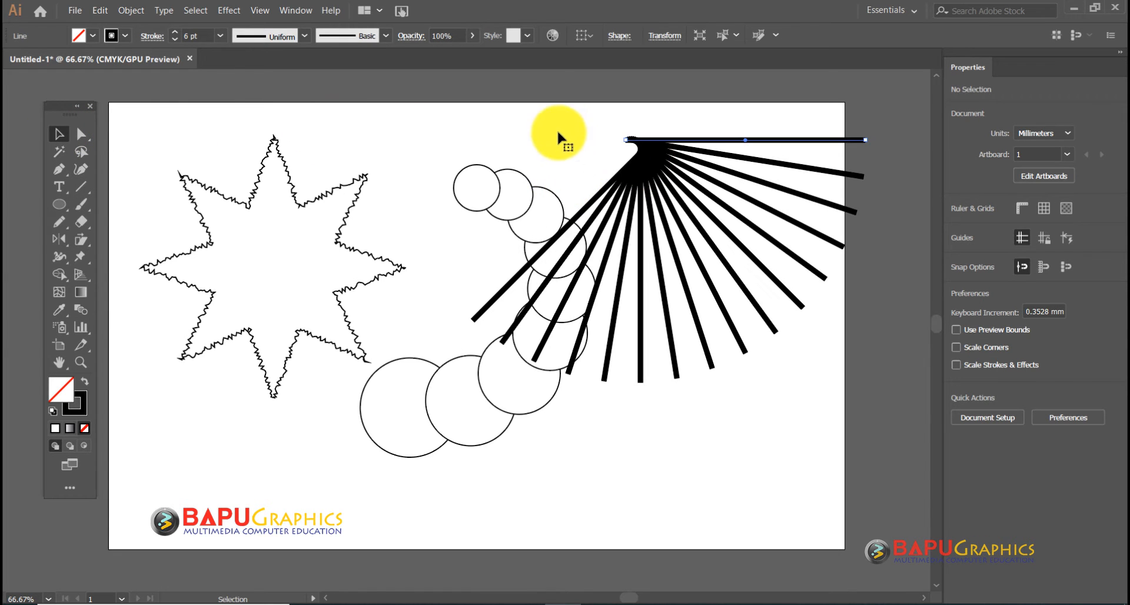
- Delete the star, the chain of circles and the line fan from the artboard
{"action": "left_click_drag", "start_coordinate": [224, 116], "coordinate": [698, 432]}
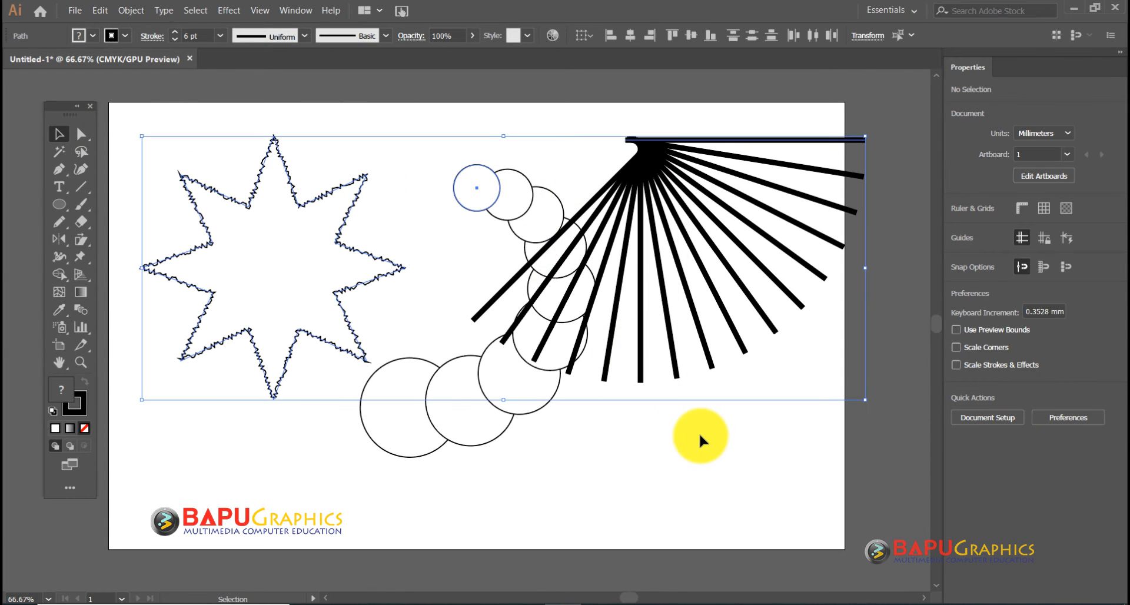
{"action": "key", "text": "Delete"}
{"action": "left_click", "coordinate": [229, 10]}
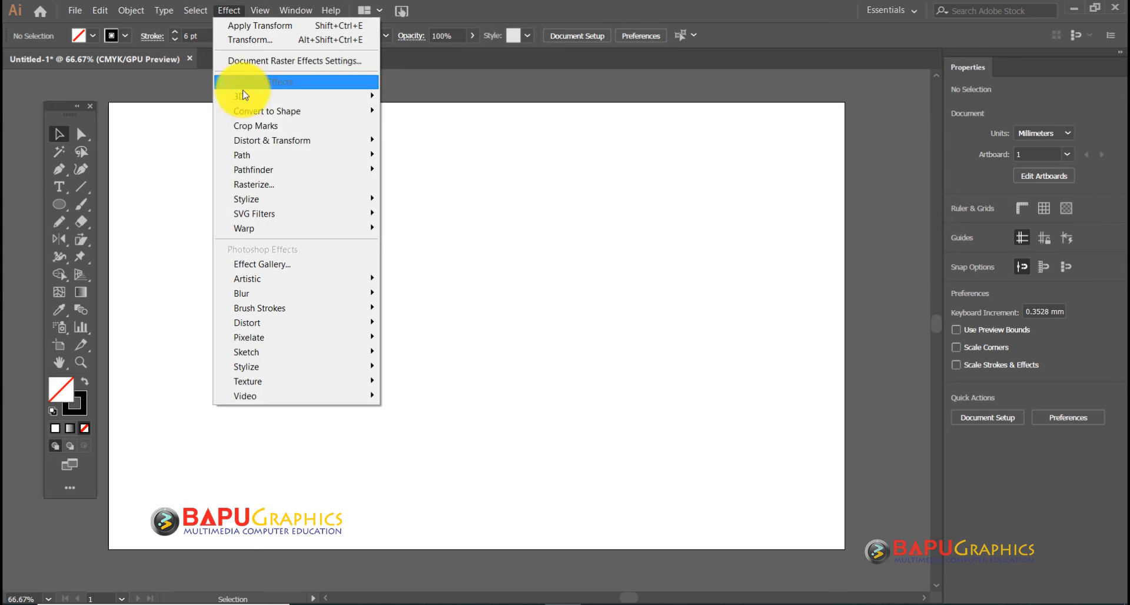
{"action": "mouse_move", "coordinate": [340, 141]}
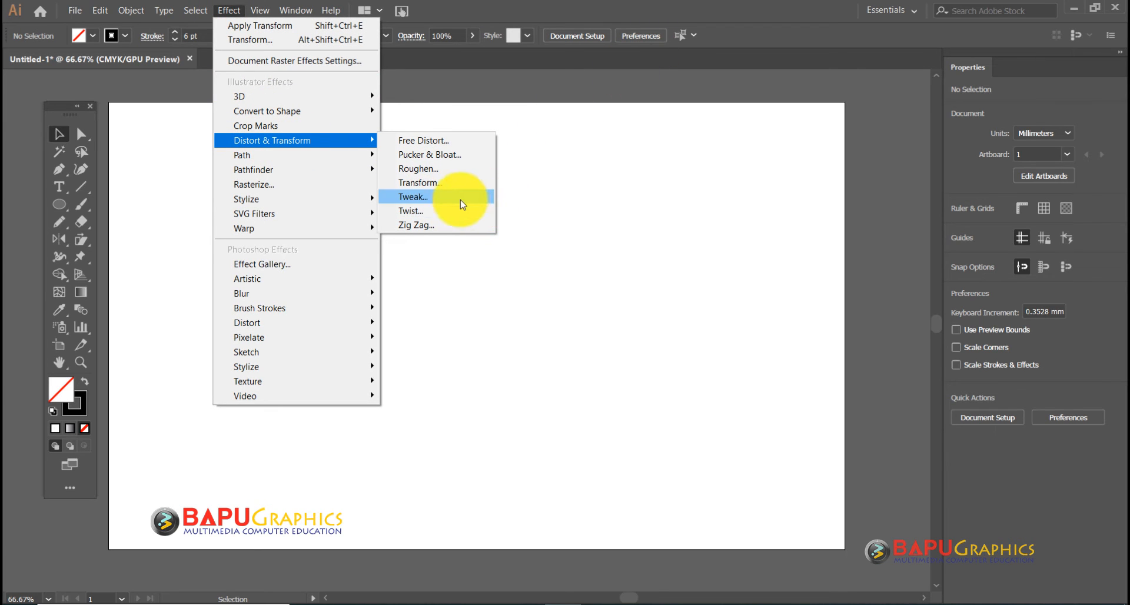
{"action": "left_click", "coordinate": [638, 11]}
- Draw a circle about 65.5 mm in diameter in the artboard's left half
{"action": "left_click", "coordinate": [59, 204]}
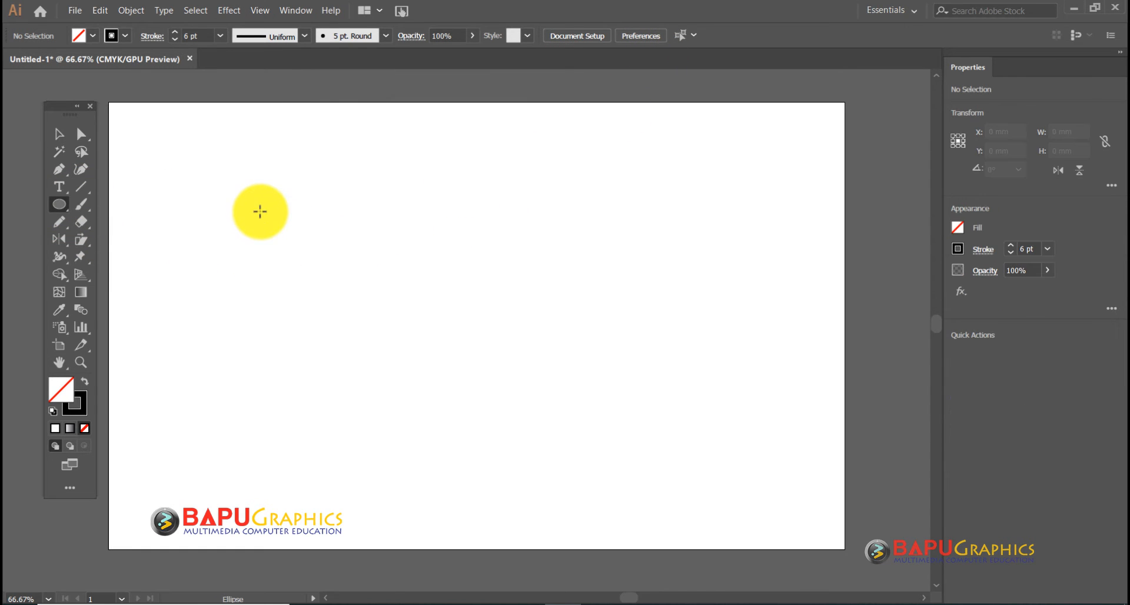
{"action": "left_click_drag", "start_coordinate": [267, 215], "coordinate": [424, 372]}
{"action": "left_click", "coordinate": [70, 134]}
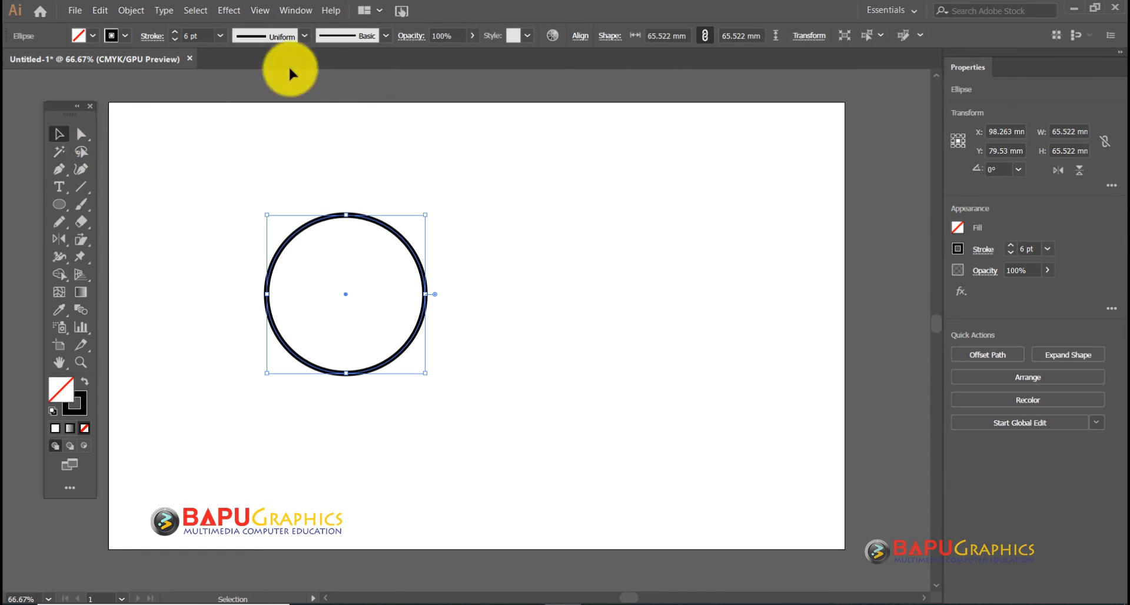
- Apply the Tweak effect to the circle with preview on, adjusting its horizontal and vertical amounts and using Absolute mode
{"action": "left_click", "coordinate": [237, 10]}
{"action": "mouse_move", "coordinate": [277, 141]}
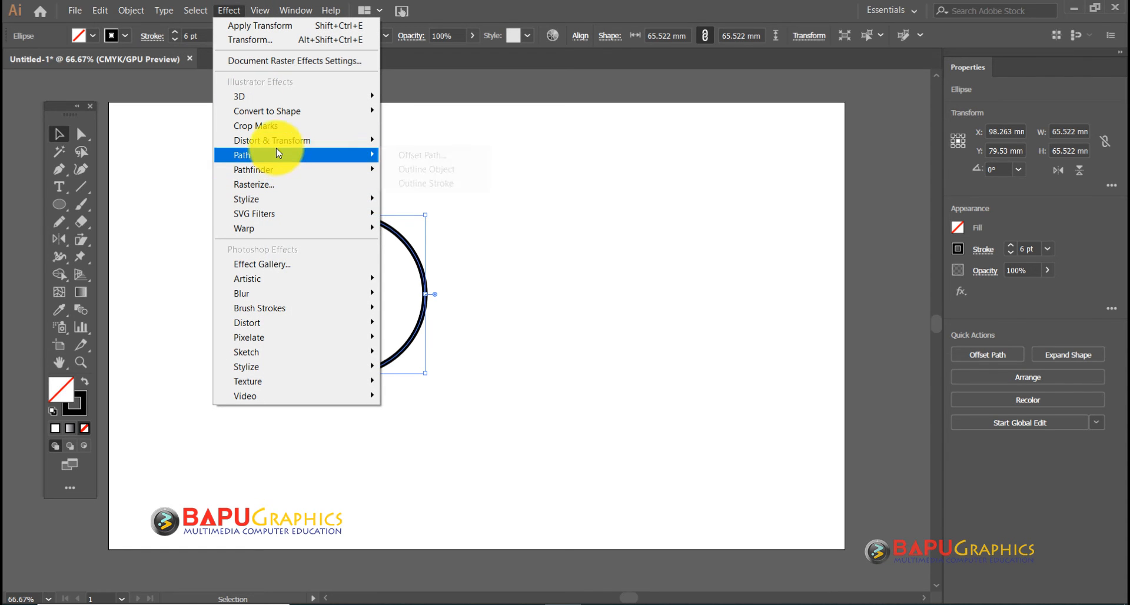
{"action": "left_click", "coordinate": [439, 198]}
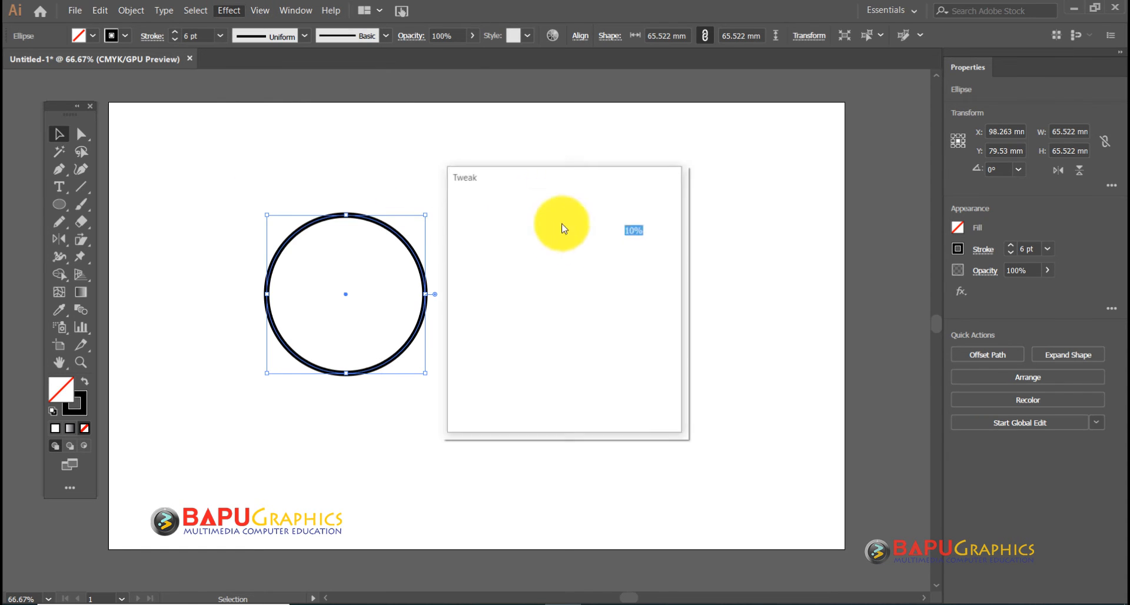
{"action": "left_click_drag", "start_coordinate": [541, 180], "coordinate": [637, 131]}
{"action": "left_click", "coordinate": [581, 353]}
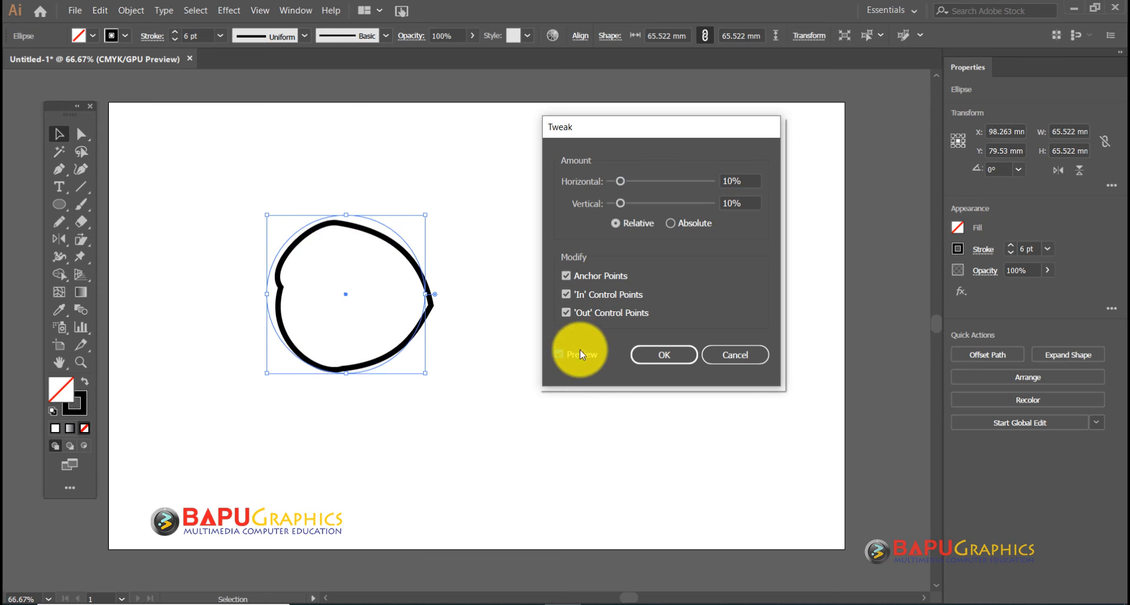
{"action": "mouse_move", "coordinate": [622, 183]}
{"action": "left_mouse_down"}
{"action": "mouse_move", "coordinate": [648, 182]}
{"action": "mouse_move", "coordinate": [639, 204]}
{"action": "mouse_move", "coordinate": [652, 202]}
{"action": "mouse_move", "coordinate": [592, 196]}
{"action": "mouse_move", "coordinate": [652, 181]}
{"action": "mouse_move", "coordinate": [616, 200]}
{"action": "left_mouse_up"}
{"action": "left_click", "coordinate": [671, 224]}
{"action": "left_click", "coordinate": [663, 353]}
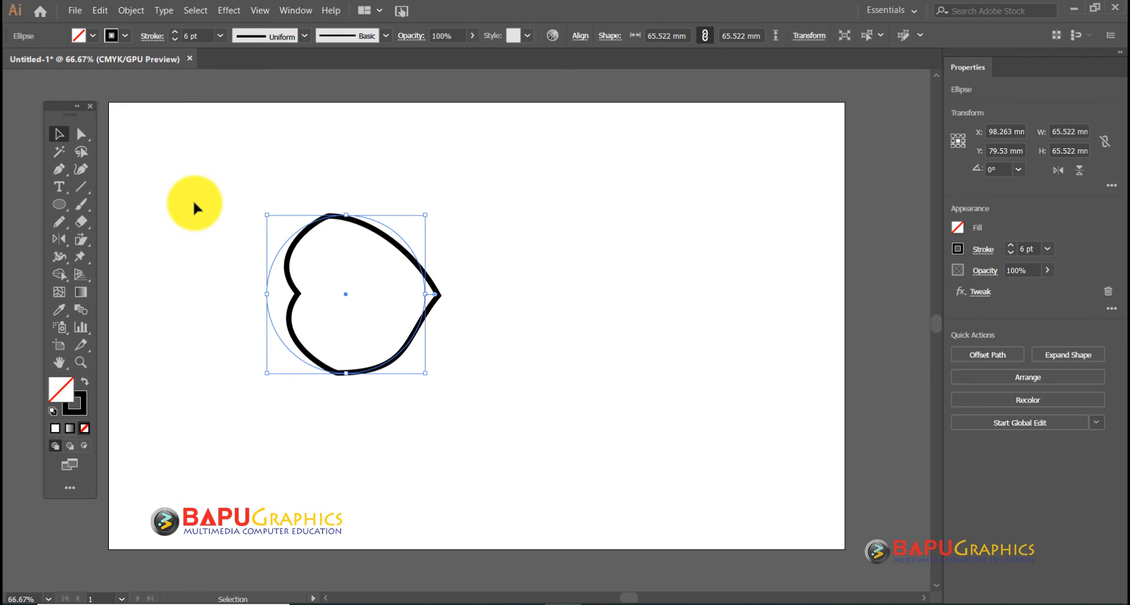
- Draw an eight-pointed star about 68 mm wide to the right of the tweaked circle
{"action": "left_click", "coordinate": [58, 203]}
{"action": "left_click", "coordinate": [102, 223]}
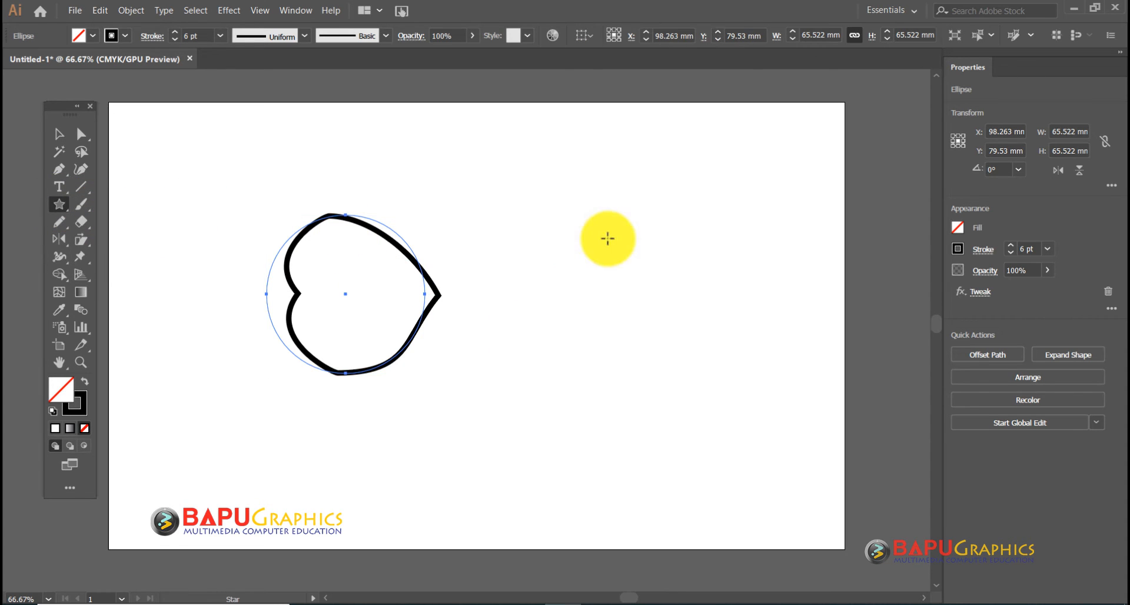
{"action": "left_click_drag", "start_coordinate": [575, 227], "coordinate": [637, 283]}
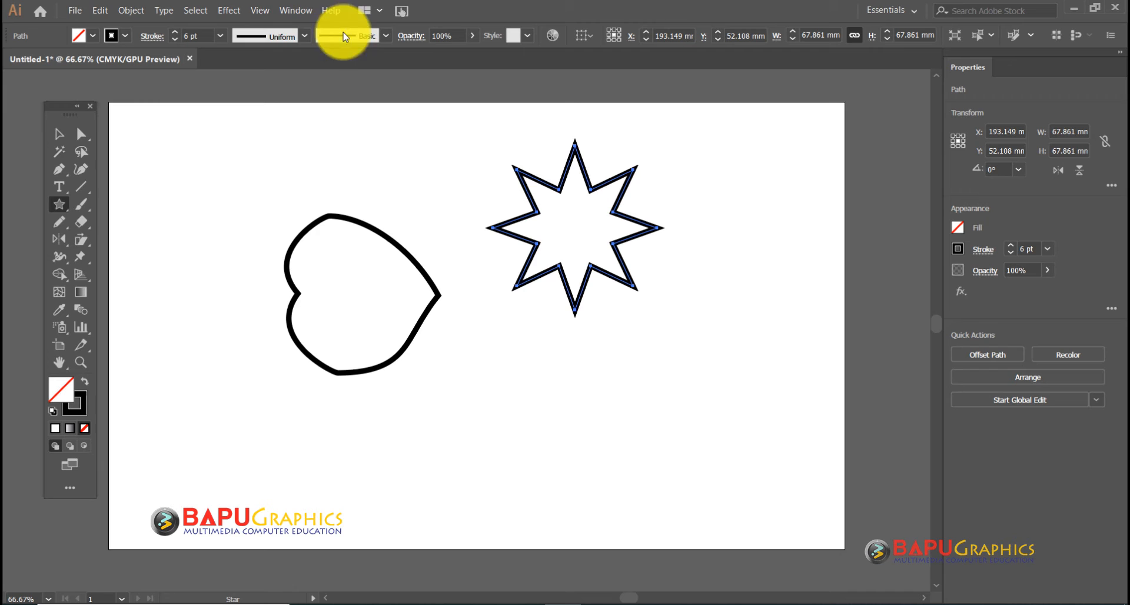
- Apply the Tweak effect to the star with relative amounts of 16% horizontal and 0% vertical, previewing the result
{"action": "left_click", "coordinate": [238, 11]}
{"action": "mouse_move", "coordinate": [282, 140]}
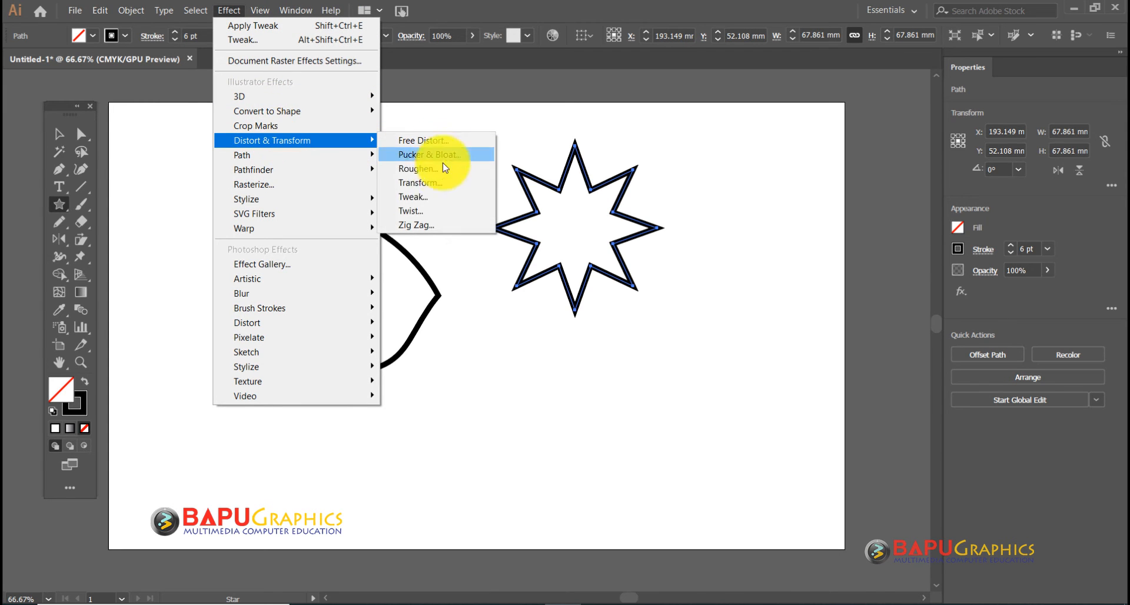
{"action": "left_click", "coordinate": [433, 197]}
{"action": "left_click", "coordinate": [588, 352]}
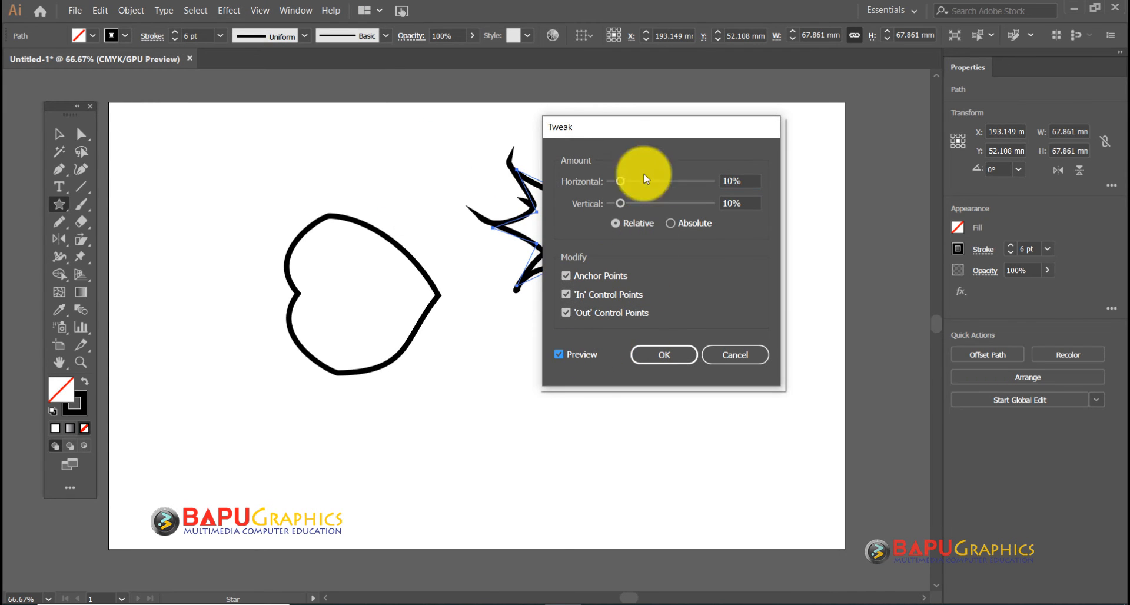
{"action": "left_click_drag", "start_coordinate": [641, 126], "coordinate": [762, 121]}
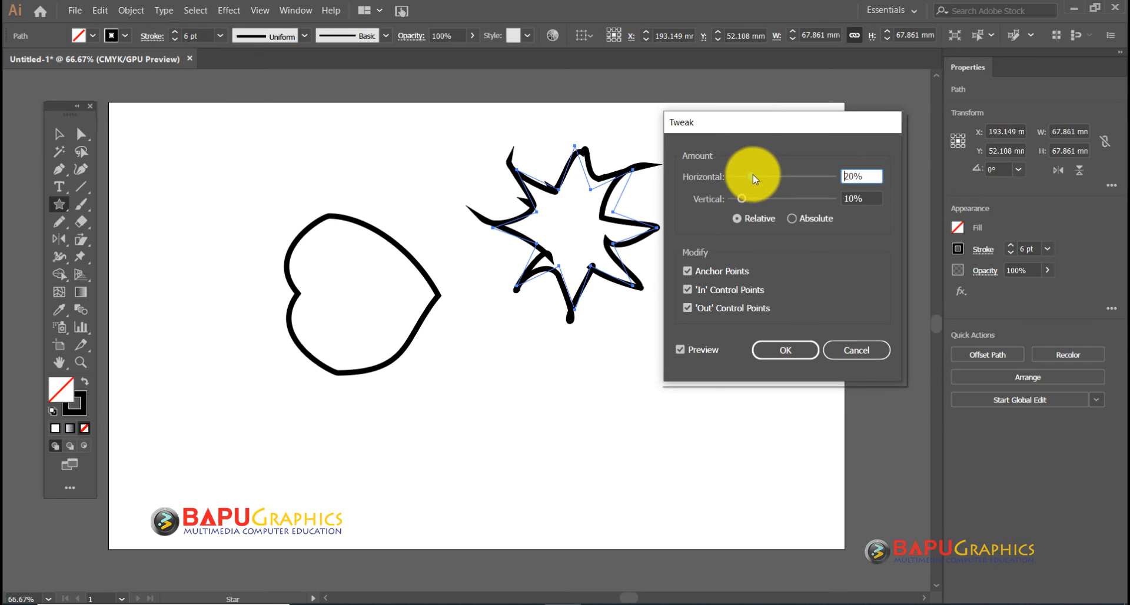
{"action": "left_click_drag", "start_coordinate": [754, 174], "coordinate": [733, 194]}
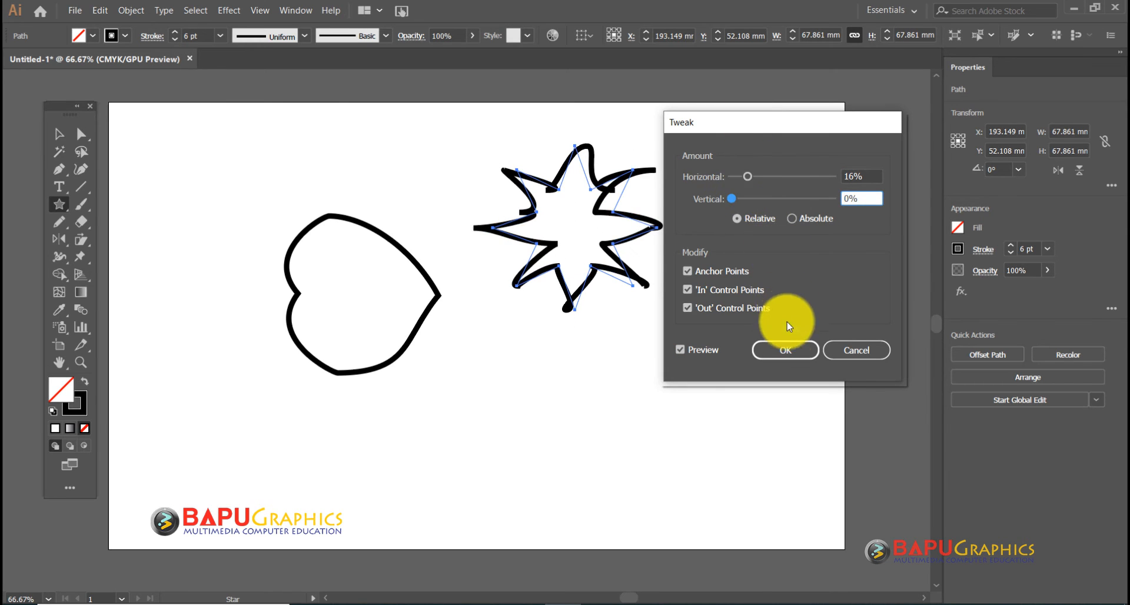
{"action": "left_click", "coordinate": [785, 349]}
- Delete the tweaked circle and the tweaked star from the artboard
{"action": "left_click", "coordinate": [59, 134]}
{"action": "left_click", "coordinate": [365, 156]}
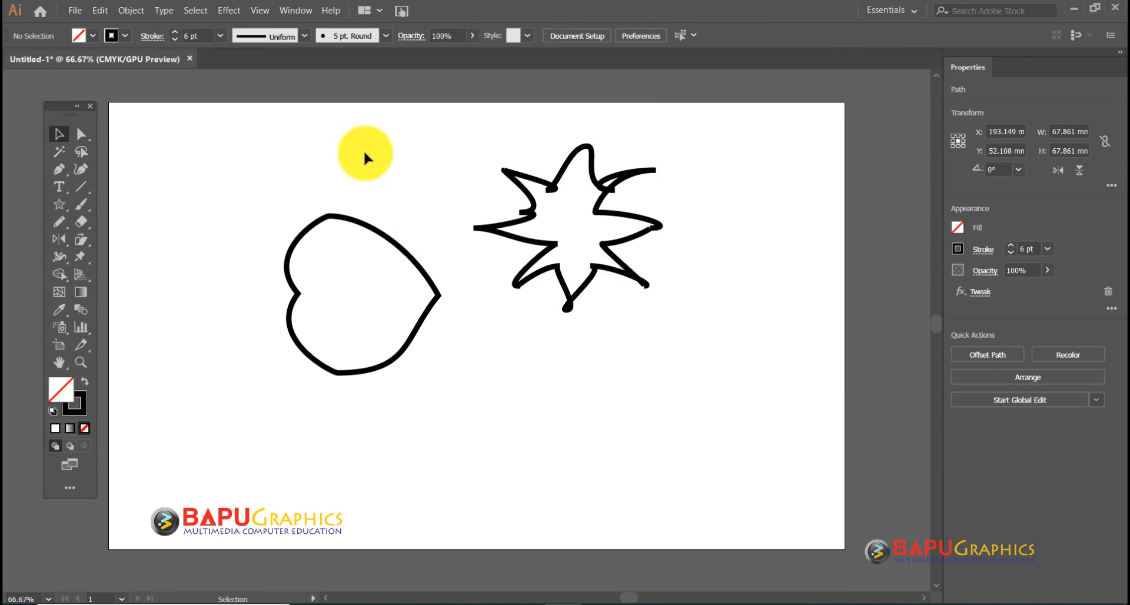
{"action": "left_click_drag", "start_coordinate": [305, 166], "coordinate": [541, 271]}
{"action": "key", "text": "Delete"}
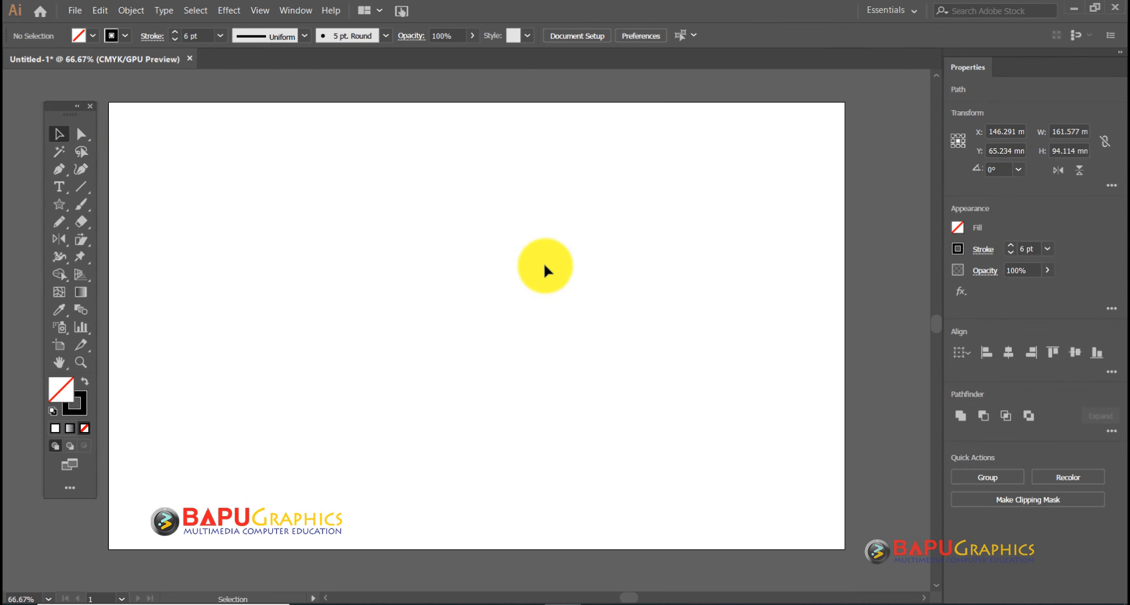
- Draw a long horizontal rectangle about 195 mm wide and 23 mm high across the middle of the artboard
{"action": "left_click", "coordinate": [60, 205]}
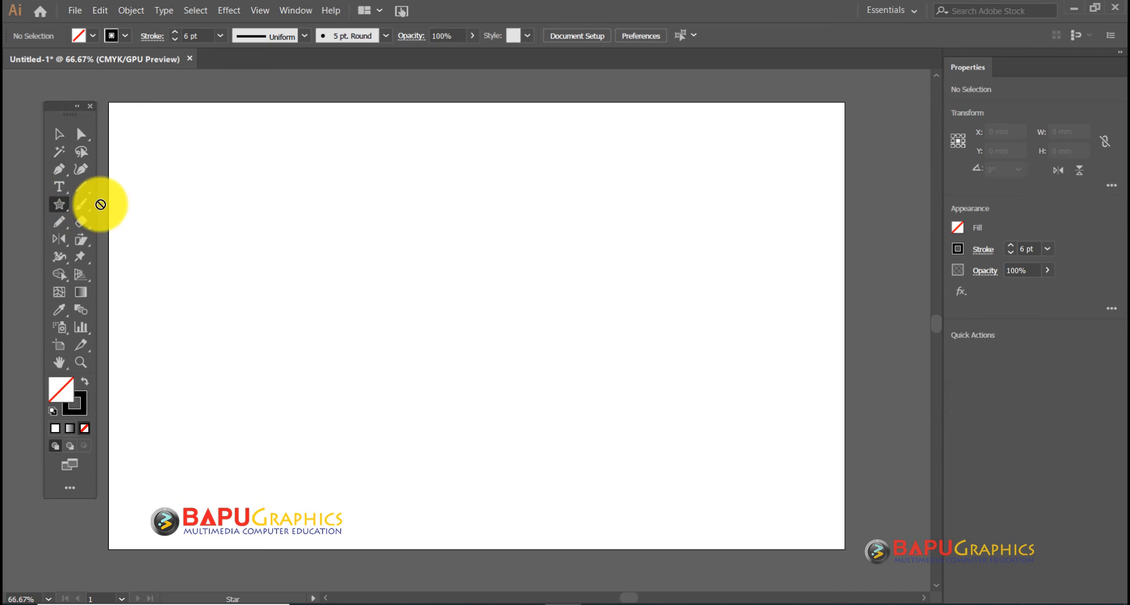
{"action": "left_click_drag", "start_coordinate": [61, 203], "coordinate": [115, 274]}
{"action": "left_click_drag", "start_coordinate": [219, 257], "coordinate": [691, 314]}
- Start the Twist effect on the rectangle with preview on and set the angle to 50°
{"action": "left_click", "coordinate": [239, 8]}
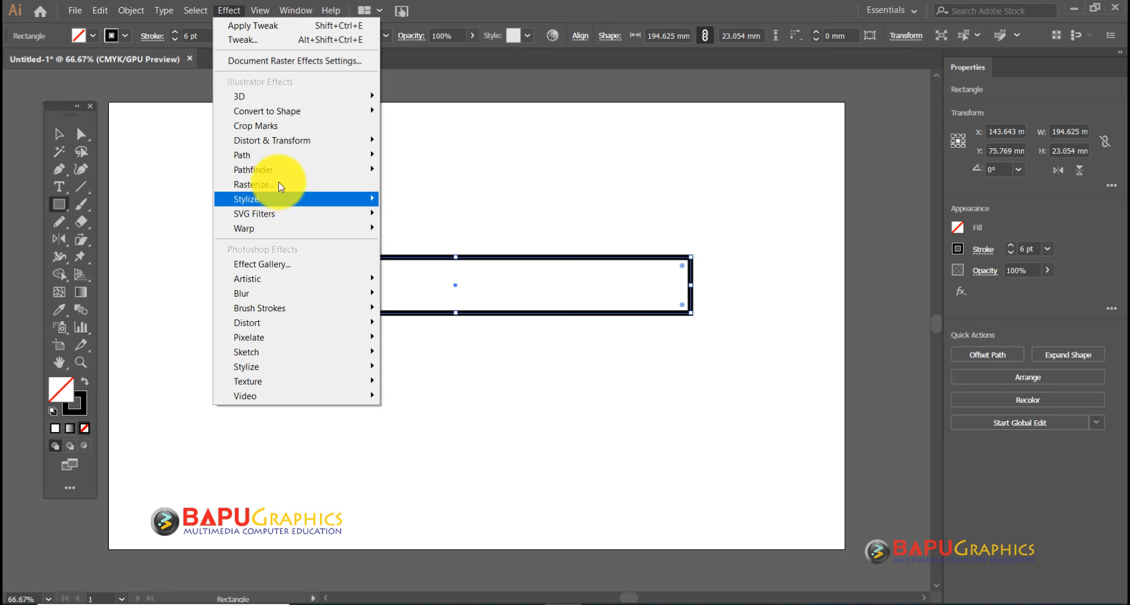
{"action": "mouse_move", "coordinate": [294, 140]}
{"action": "left_click", "coordinate": [429, 210]}
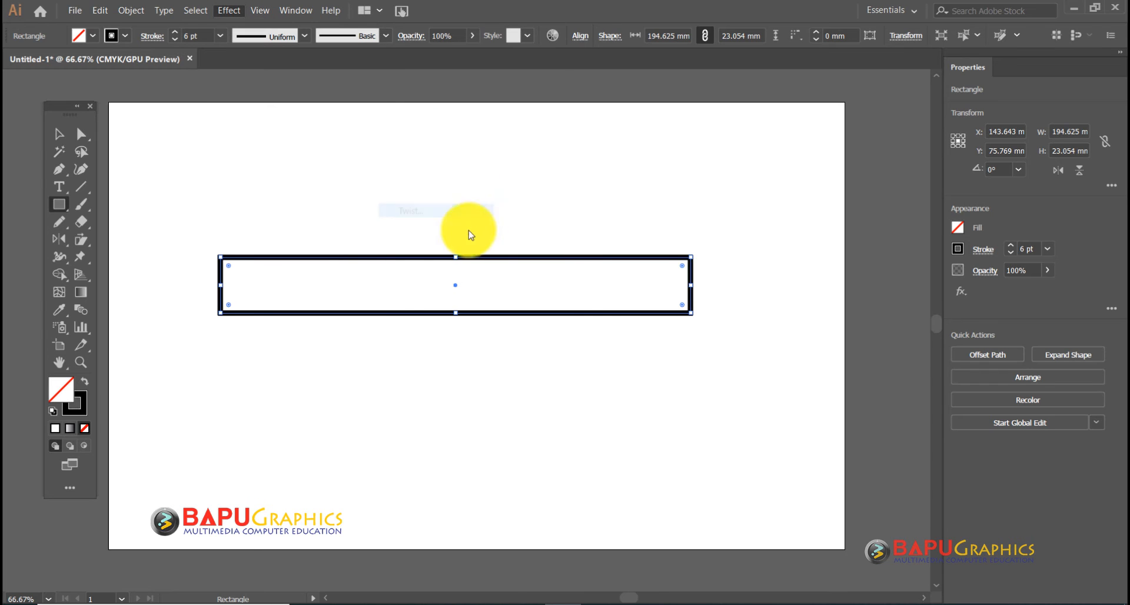
{"action": "left_click_drag", "start_coordinate": [514, 266], "coordinate": [602, 139]}
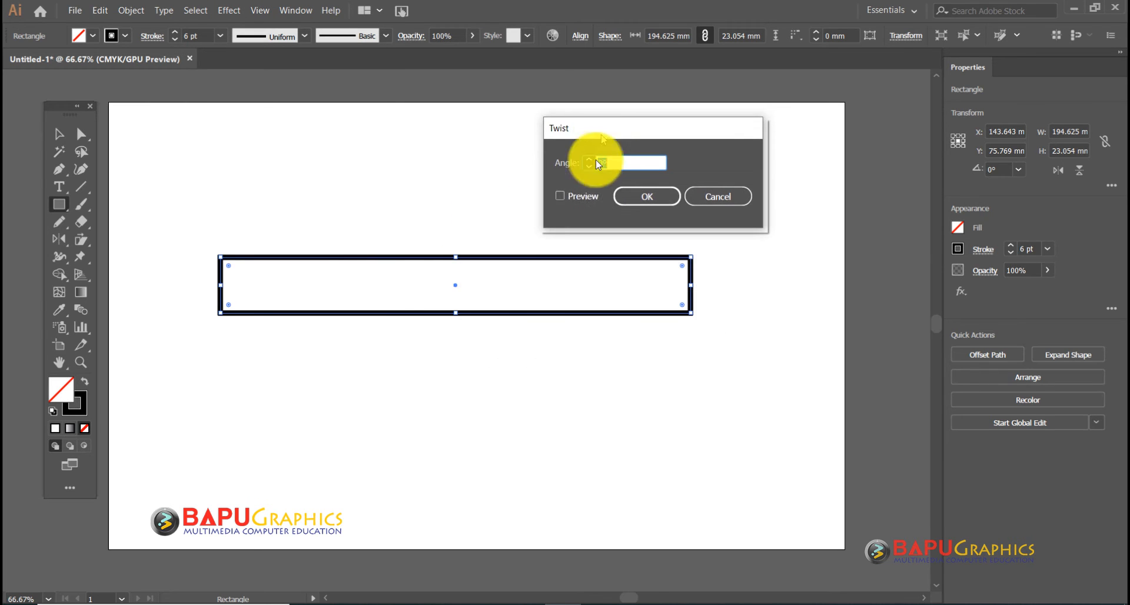
{"action": "left_click", "coordinate": [581, 197]}
{"action": "type", "text": "50"}
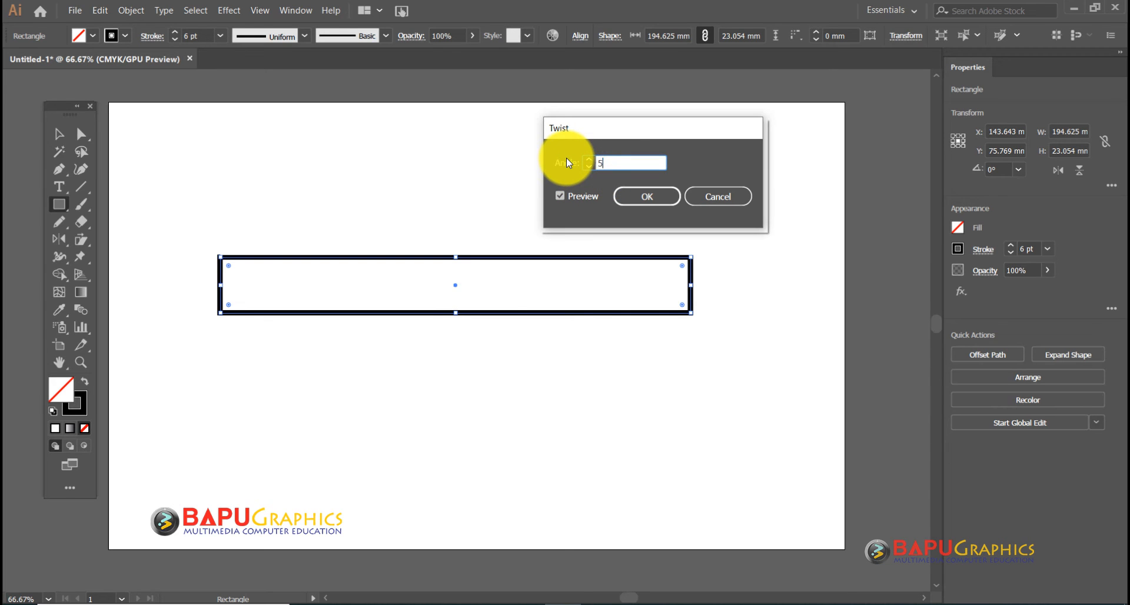
{"action": "key", "text": "Tab"}
{"action": "key", "text": "shift+Tab"}
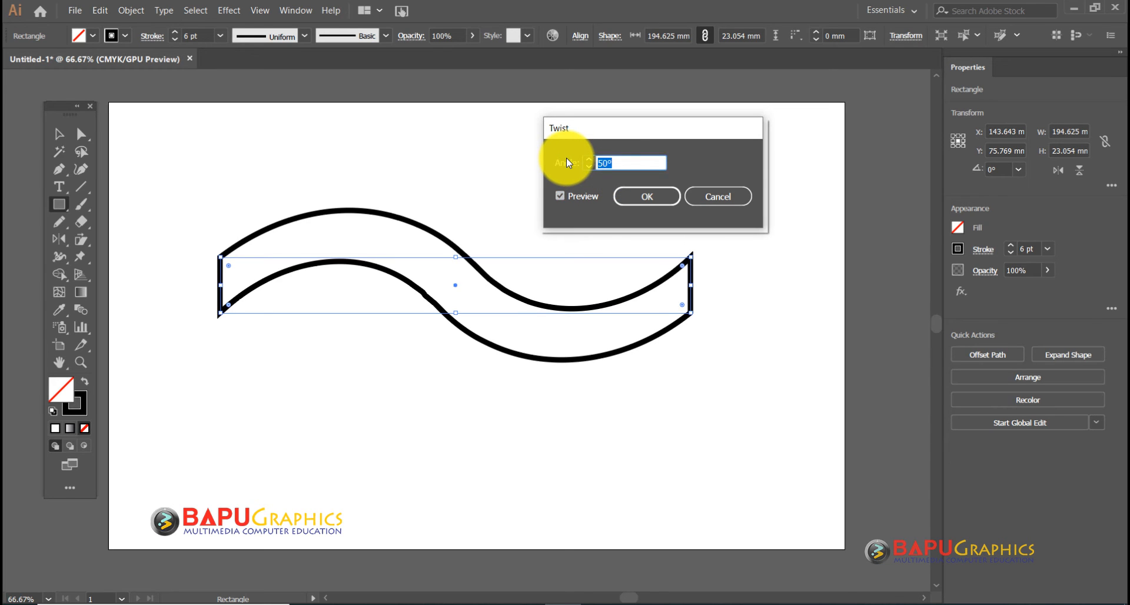
- Preview the rectangle's twist at angles of 90° and 100°
{"action": "type", "text": "90"}
{"action": "key", "text": "Tab"}
{"action": "key", "text": "shift+Tab"}
{"action": "type", "text": "100"}
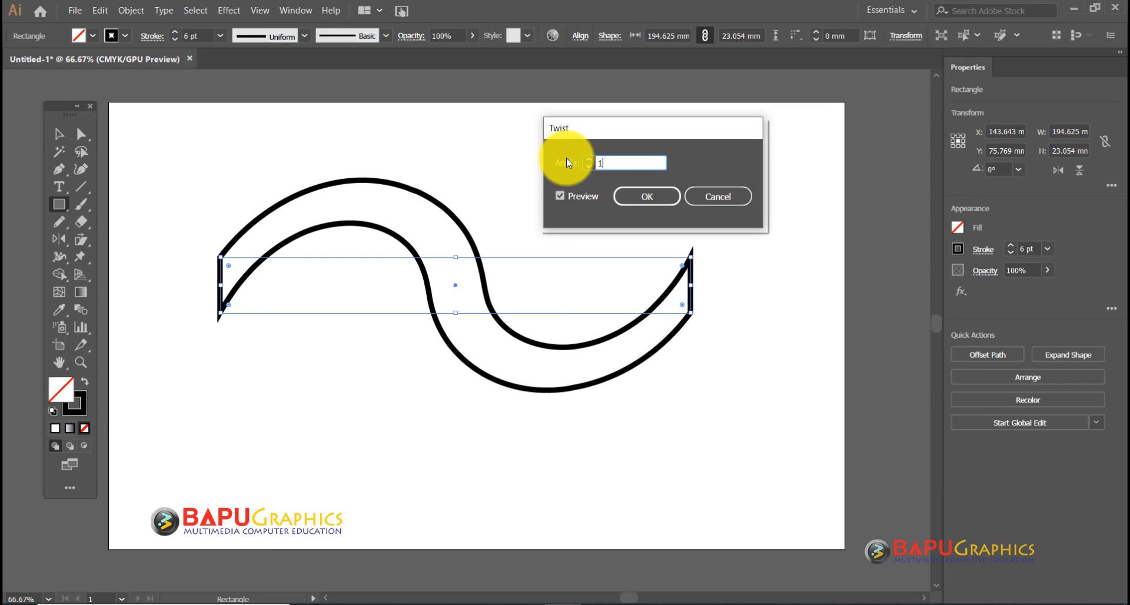
{"action": "key", "text": "Tab"}
{"action": "key", "text": "shift+Tab"}
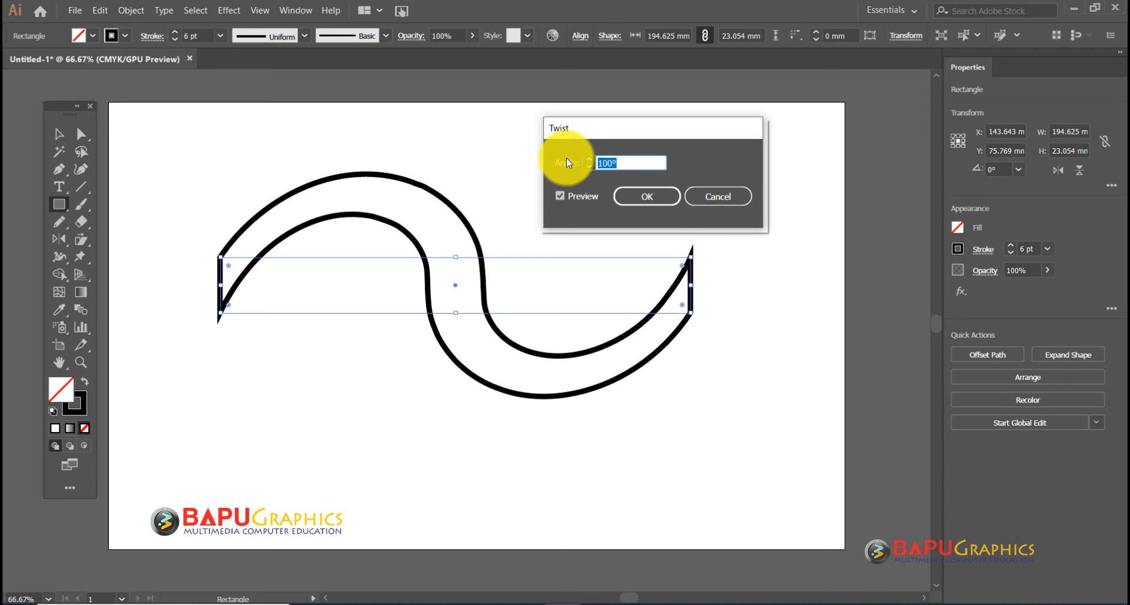
- Set the rectangle's twist angle to 150°, apply the effect and deselect the shape
{"action": "type", "text": "150"}
{"action": "key", "text": "Tab"}
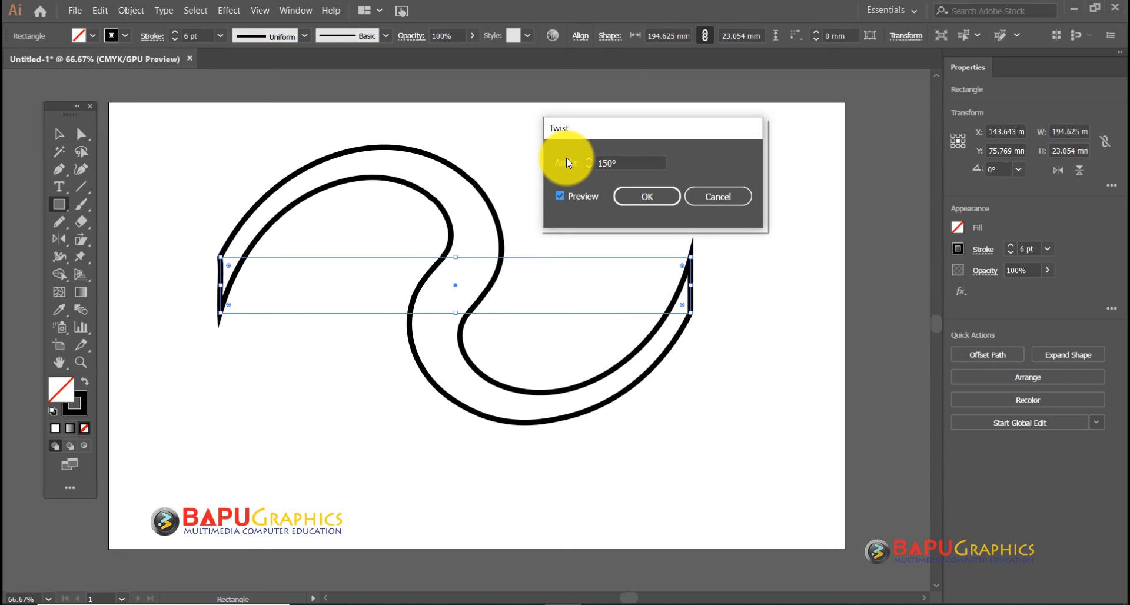
{"action": "key", "text": "shift+Tab"}
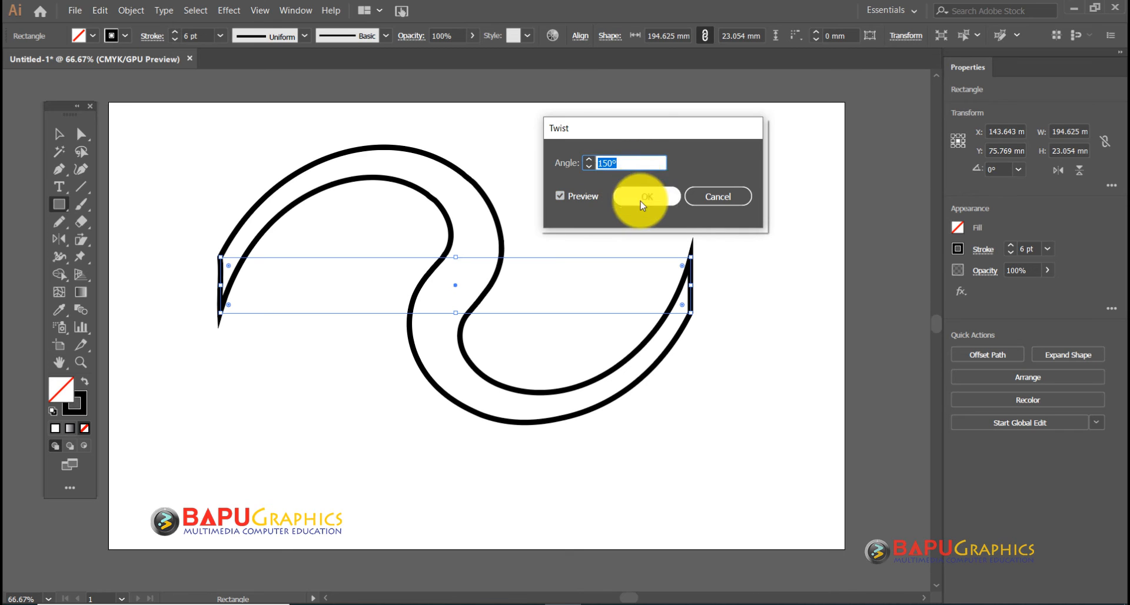
{"action": "left_click", "coordinate": [642, 204]}
{"action": "left_click", "coordinate": [58, 135]}
{"action": "left_click", "coordinate": [317, 135]}
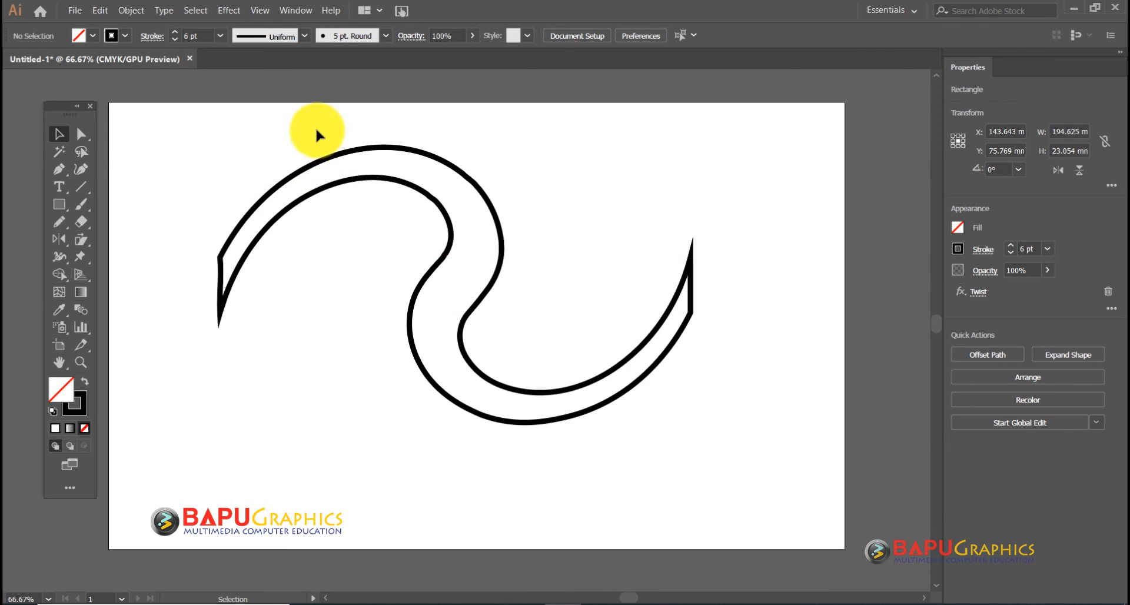
- Shrink the twisted rectangle to about 62 mm wide and move it to the artboard's upper-left corner
{"action": "left_click", "coordinate": [685, 314]}
{"action": "left_click_drag", "start_coordinate": [689, 313], "coordinate": [369, 309]}
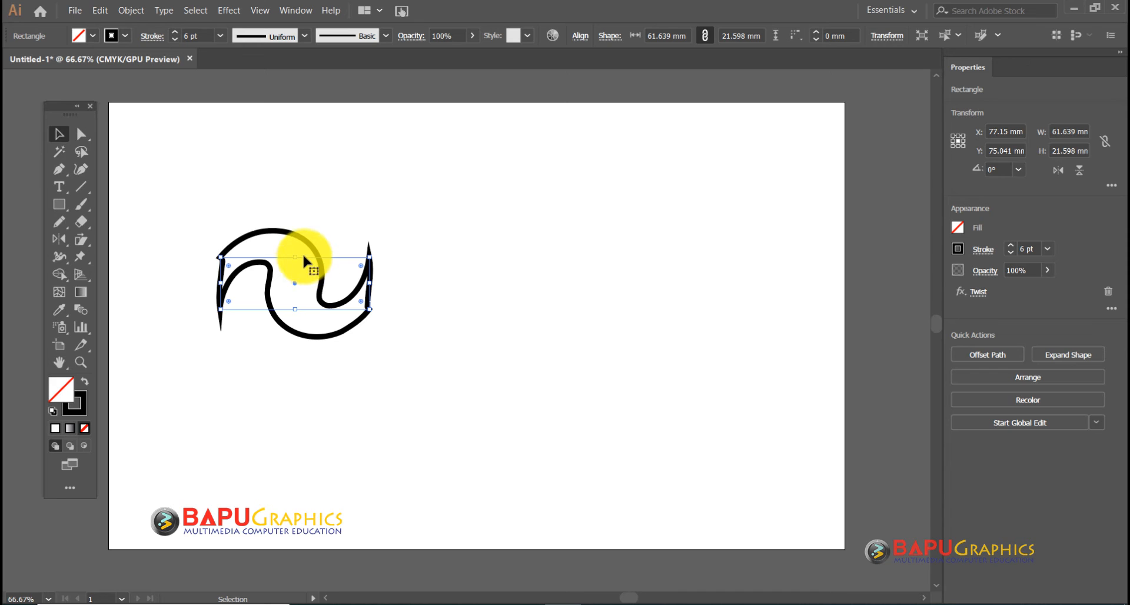
{"action": "left_click_drag", "start_coordinate": [306, 253], "coordinate": [239, 158]}
{"action": "left_click", "coordinate": [259, 340]}
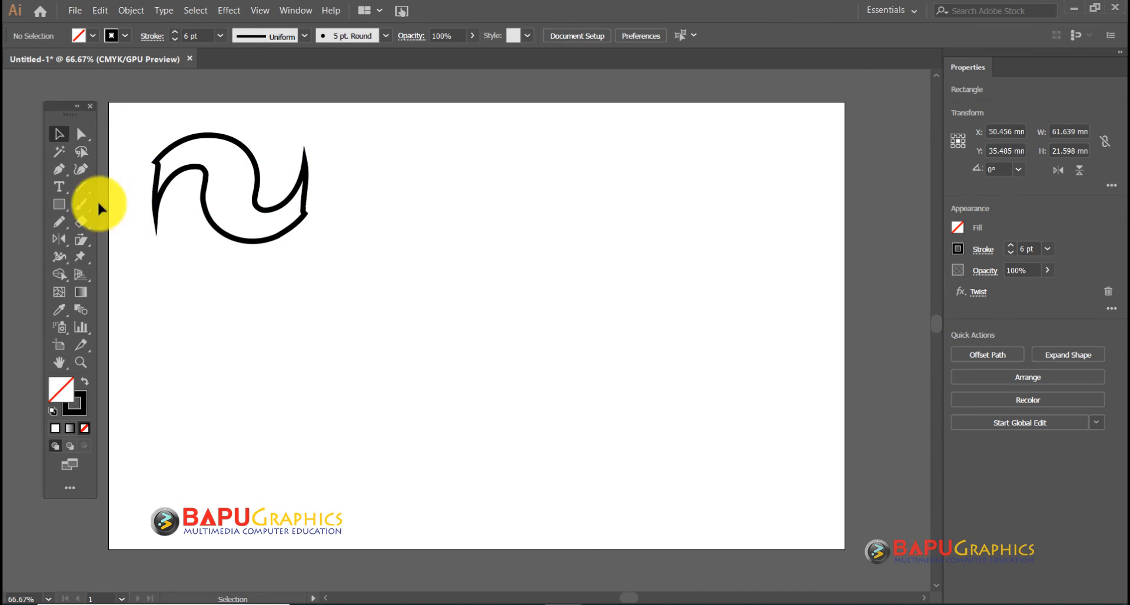
- Add the text "Bapu Graphics" near the artboard's centre and enlarge it to about 83.5 pt
{"action": "left_click", "coordinate": [59, 187]}
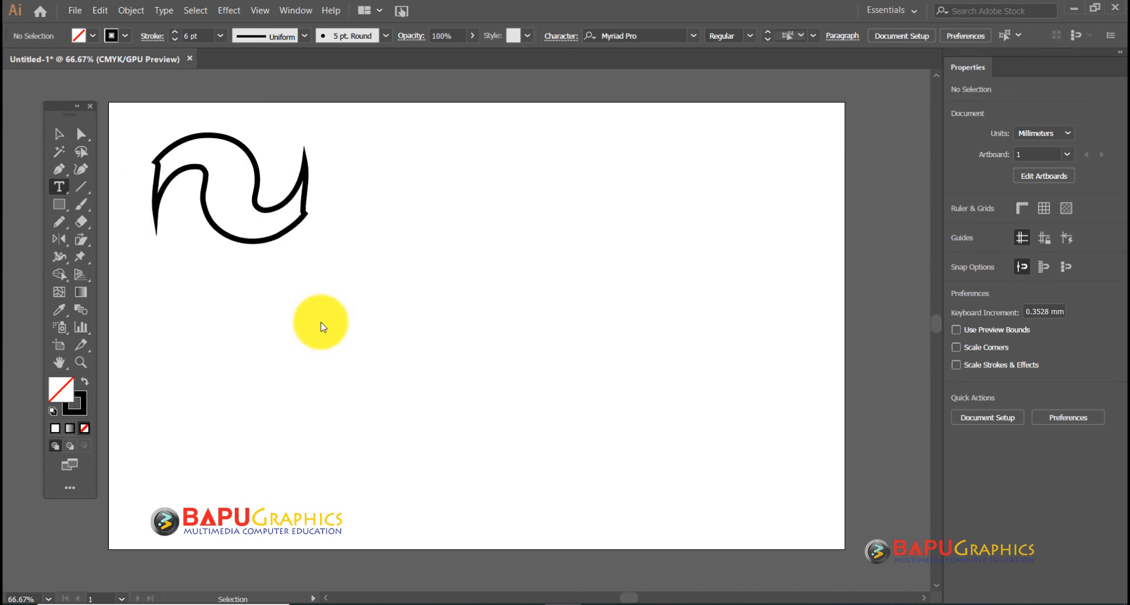
{"action": "left_click", "coordinate": [296, 322]}
{"action": "type", "text": "B"}
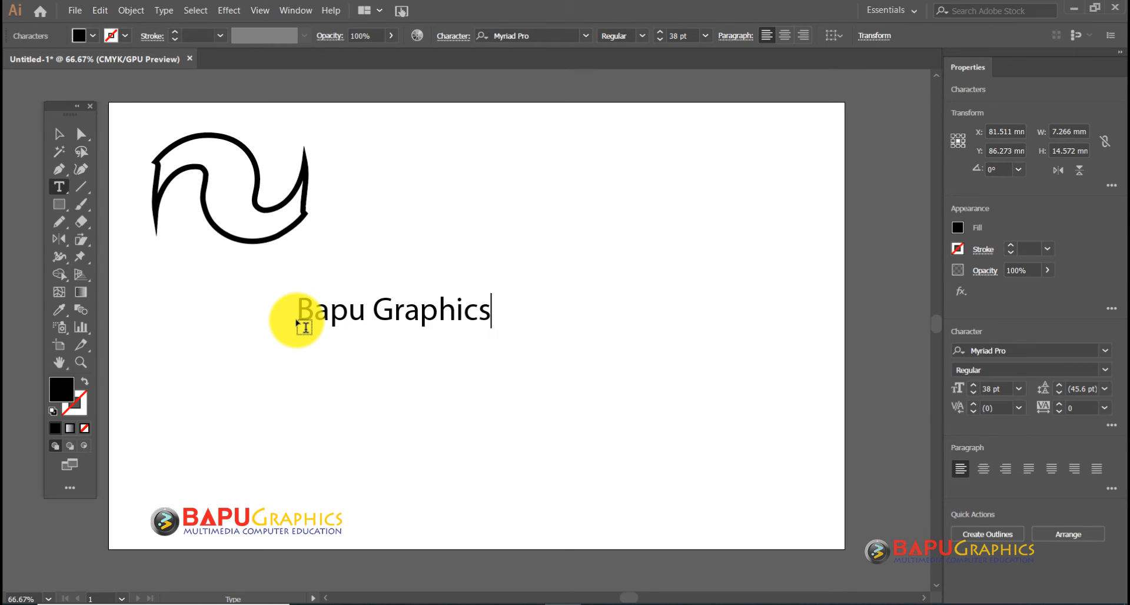
{"action": "type", "text": "apu Graphics"}
{"action": "left_click", "coordinate": [59, 133]}
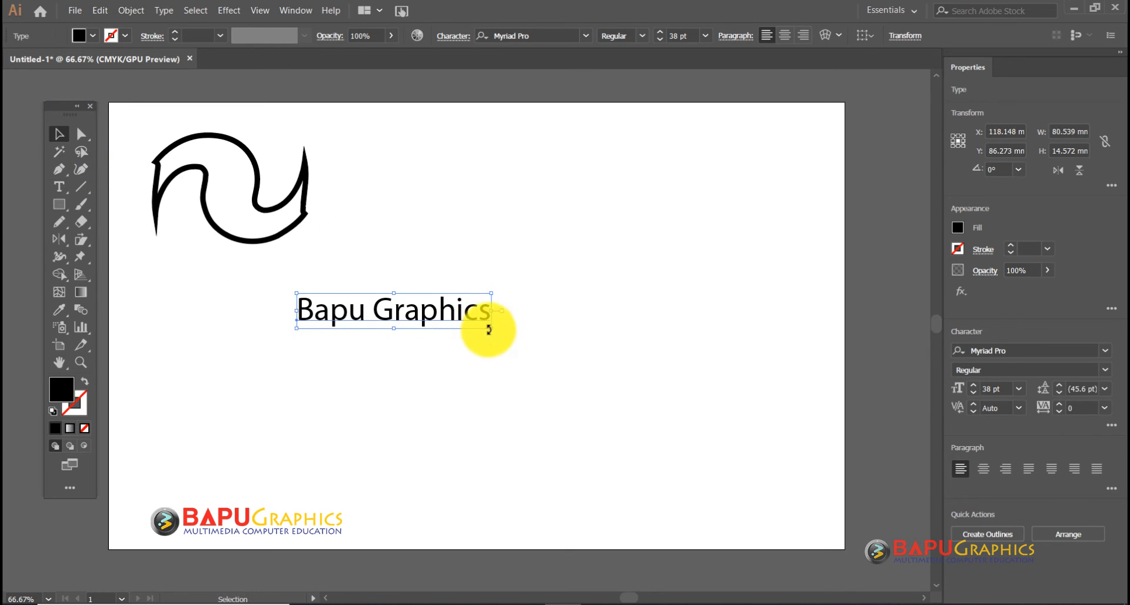
{"action": "left_click_drag", "start_coordinate": [496, 330], "coordinate": [724, 416]}
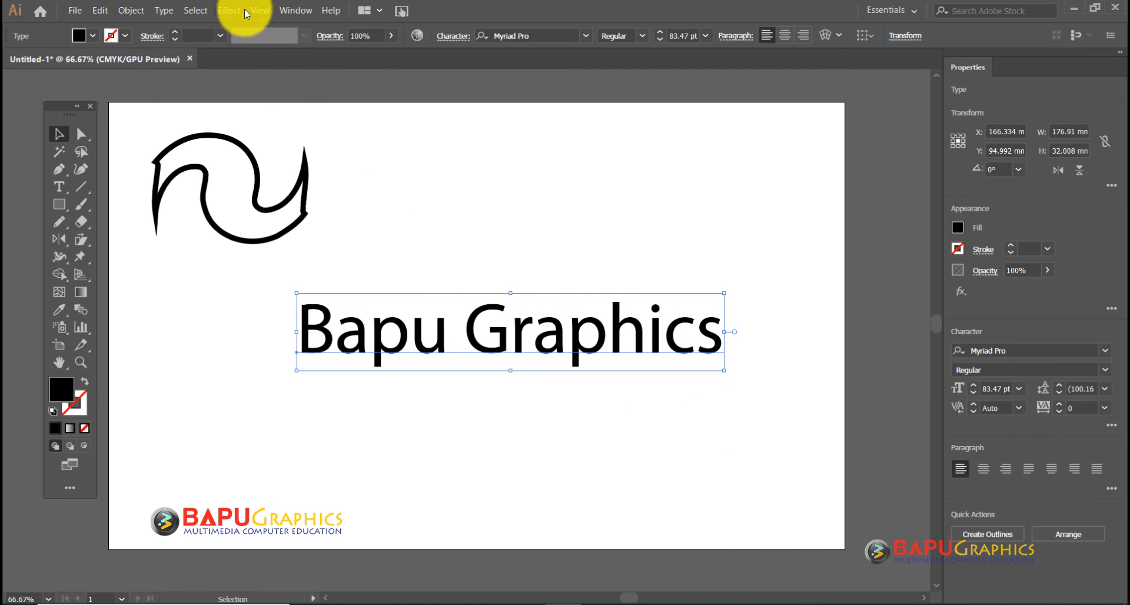
- Apply a Twist effect to the "Bapu Graphics" text, previewing 40° before setting the angle to 60°
{"action": "left_click", "coordinate": [229, 10]}
{"action": "mouse_move", "coordinate": [284, 140]}
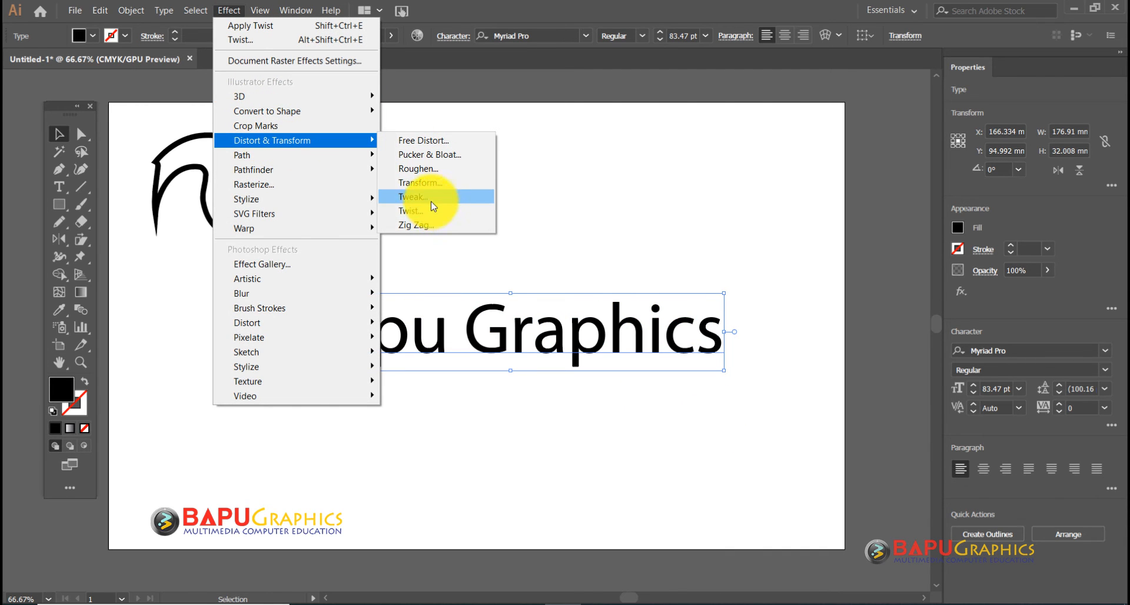
{"action": "left_click", "coordinate": [432, 209]}
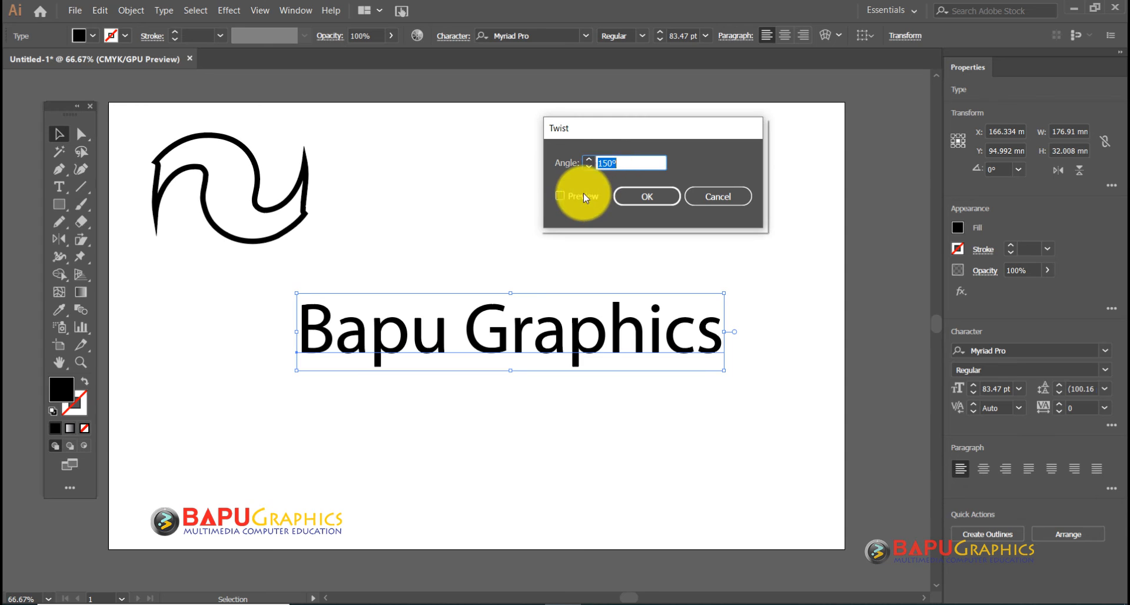
{"action": "left_click", "coordinate": [584, 194]}
{"action": "left_click", "coordinate": [618, 163]}
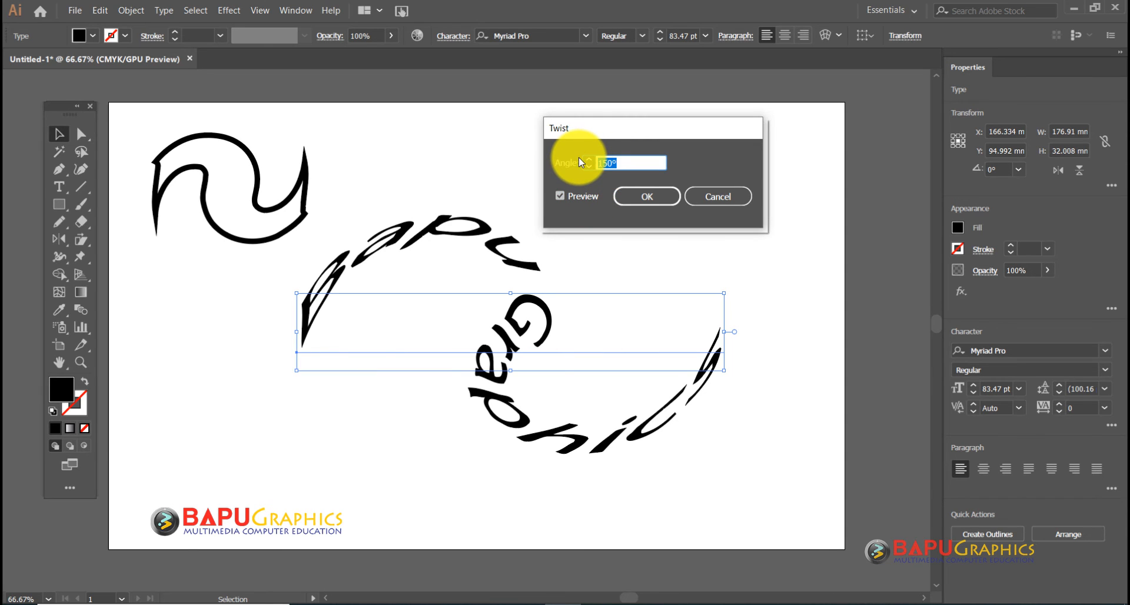
{"action": "type", "text": "40"}
{"action": "key", "text": "Tab"}
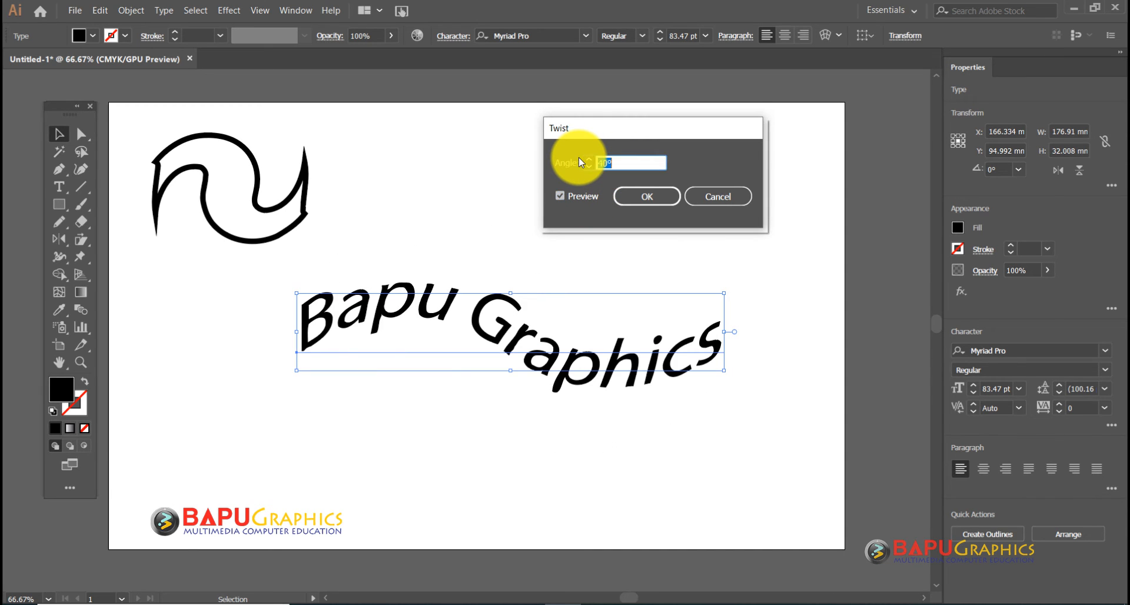
{"action": "type", "text": "60"}
{"action": "key", "text": "Tab"}
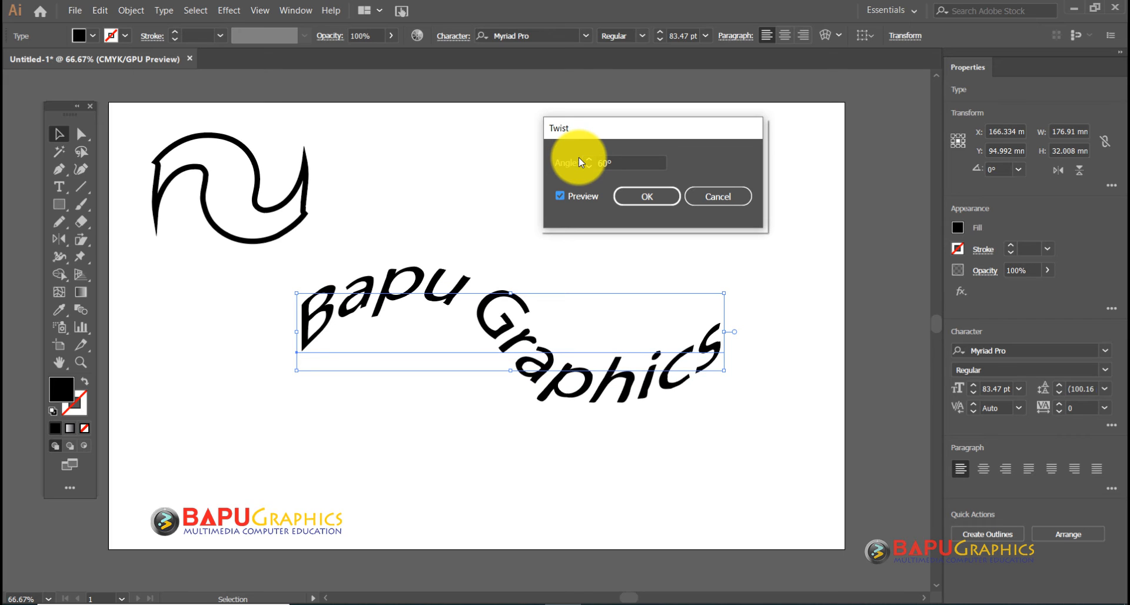
{"action": "left_click", "coordinate": [638, 197]}
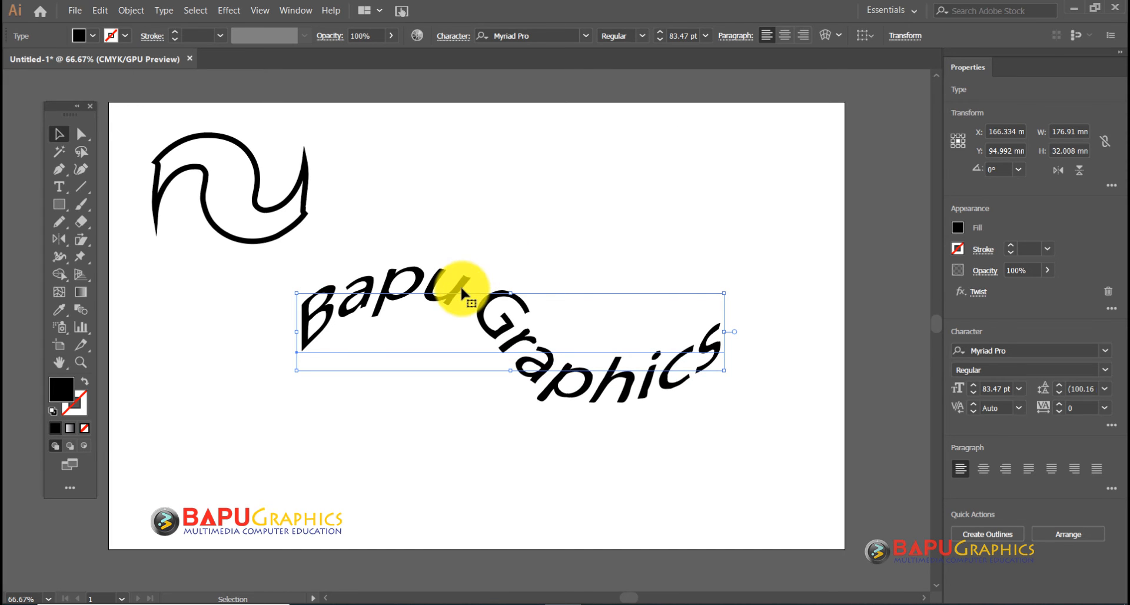
- Move the twisted text up beside the twisted rectangle and replace its wording with "Web Design Animation"
{"action": "left_click_drag", "start_coordinate": [461, 285], "coordinate": [494, 154]}
{"action": "left_click", "coordinate": [520, 282]}
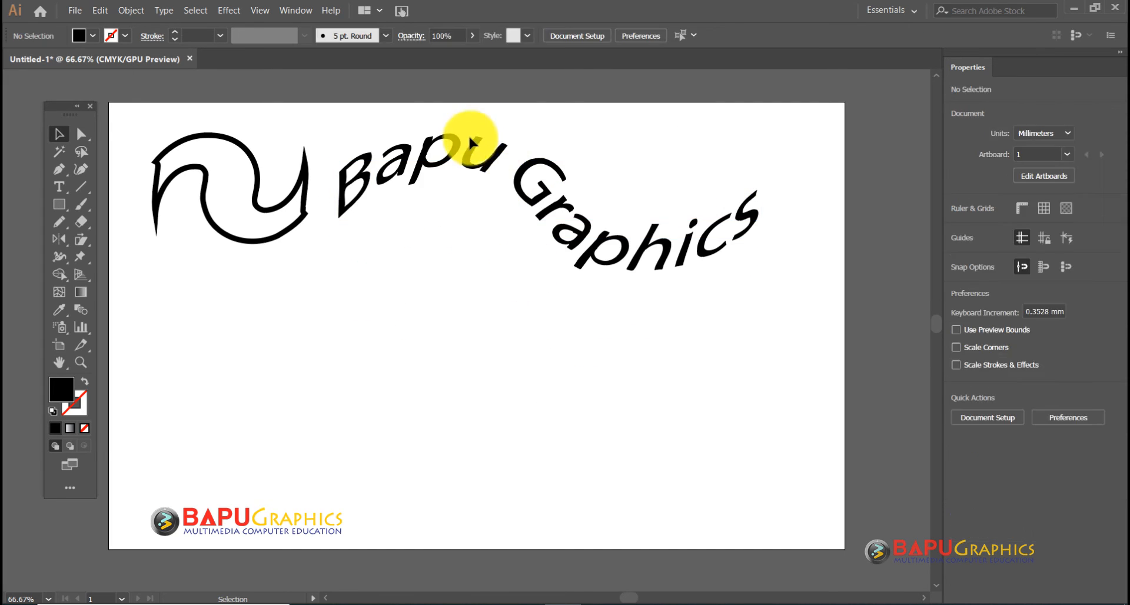
{"action": "left_click", "coordinate": [470, 157]}
{"action": "double_click", "coordinate": [475, 162]}
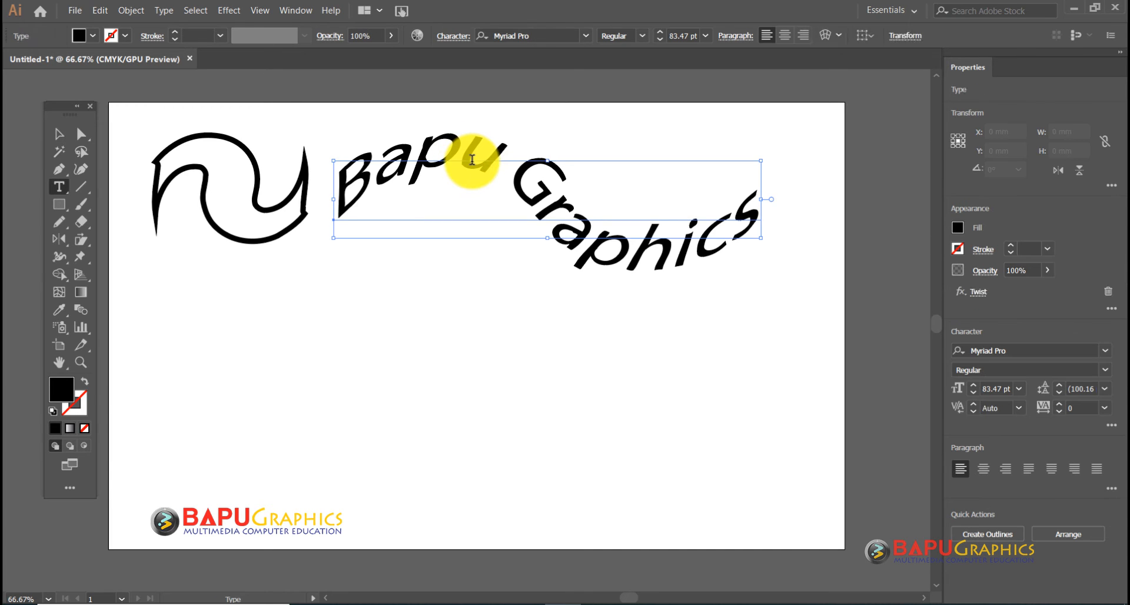
{"action": "key", "text": "ctrl+a"}
{"action": "type", "text": "We"}
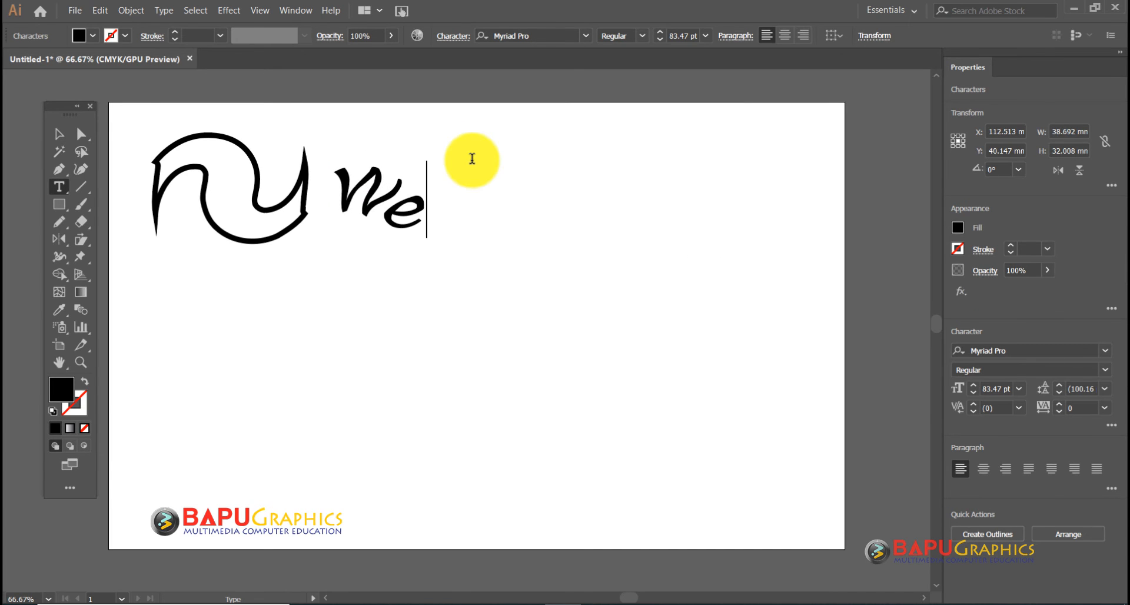
{"action": "type", "text": "b Design Animation"}
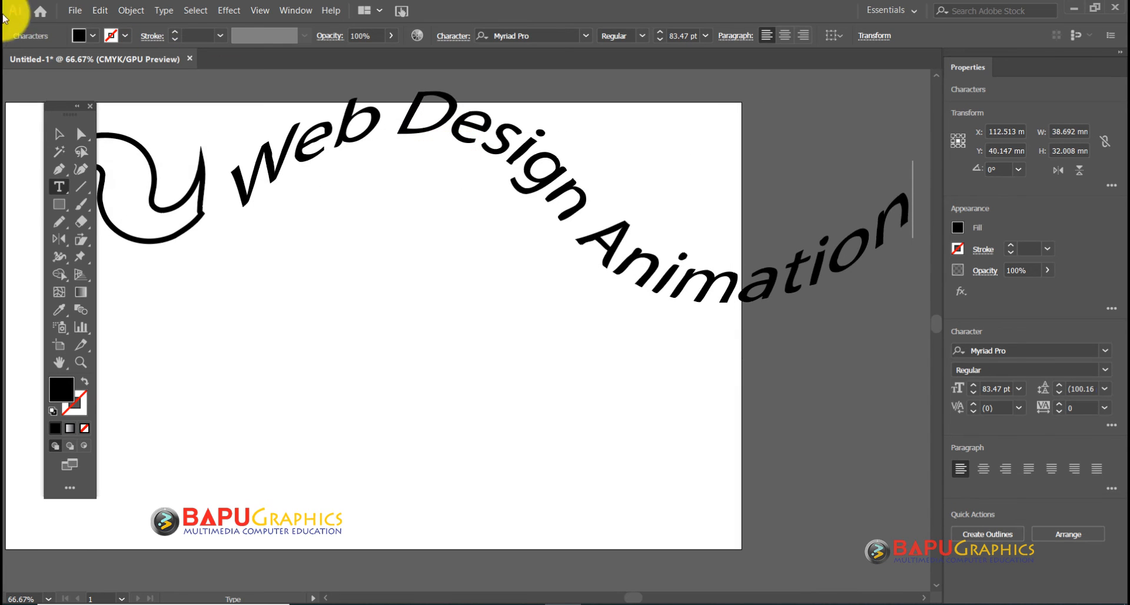
- Shrink the "Web Design Animation" text to less than half its width and place it to the right of the twisted rectangle
{"action": "left_click", "coordinate": [58, 134]}
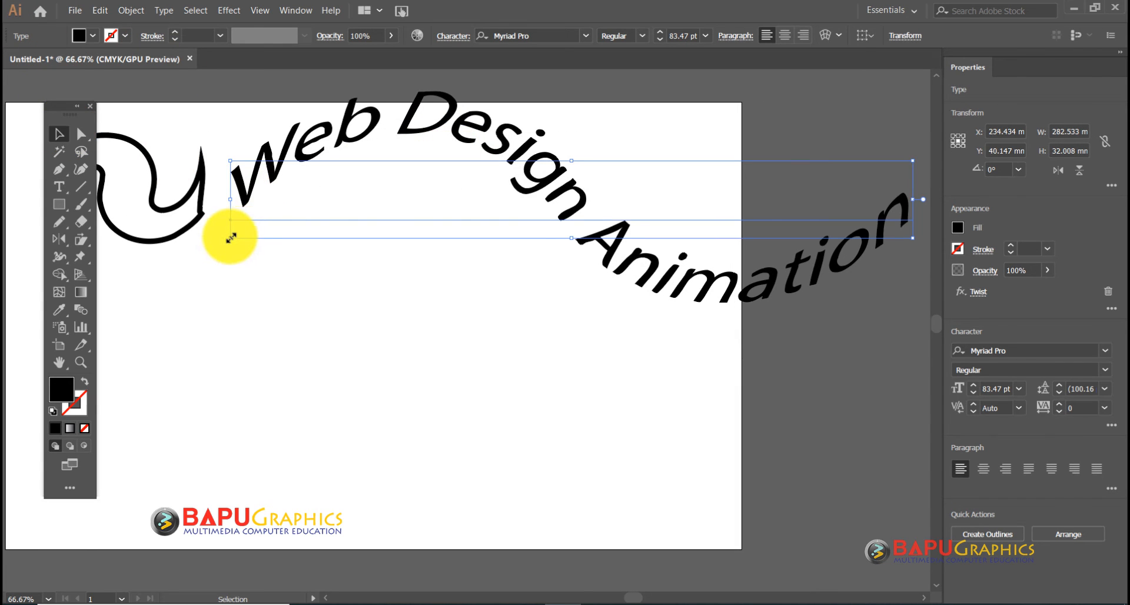
{"action": "left_click_drag", "start_coordinate": [230, 237], "coordinate": [347, 196]}
{"action": "left_click_drag", "start_coordinate": [667, 137], "coordinate": [346, 125]}
{"action": "left_click", "coordinate": [433, 310]}
{"action": "key", "text": "space"}
{"action": "left_click_drag", "start_coordinate": [286, 288], "coordinate": [376, 299]}
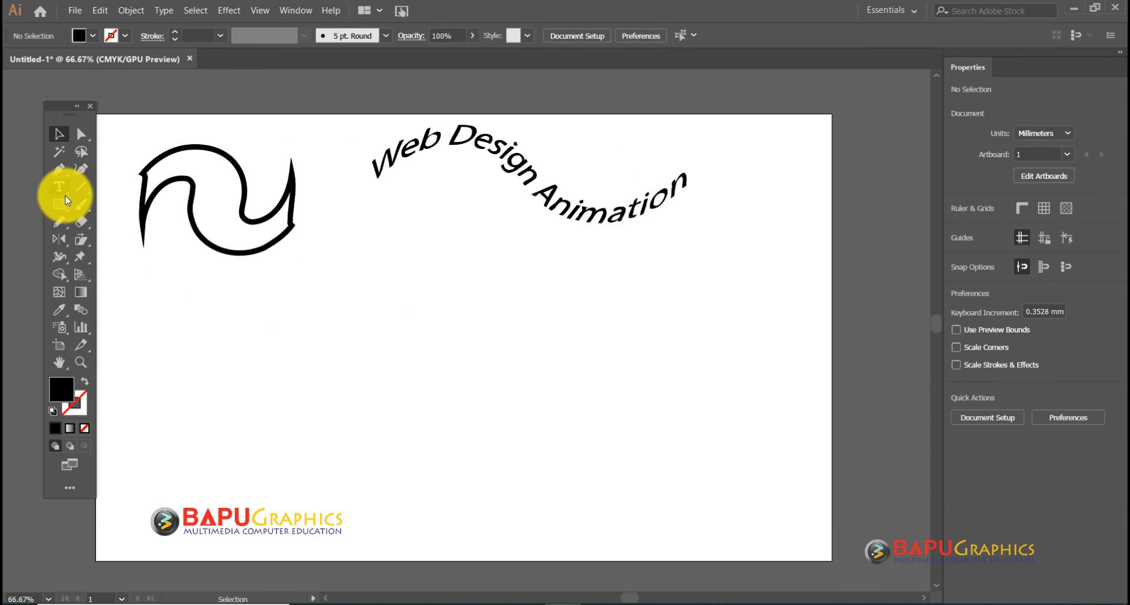
- Draw a horizontal line about 206.5 mm long below the text, with default colours and a 7 pt stroke
{"action": "left_click", "coordinate": [233, 11]}
{"action": "left_click", "coordinate": [233, 11]}
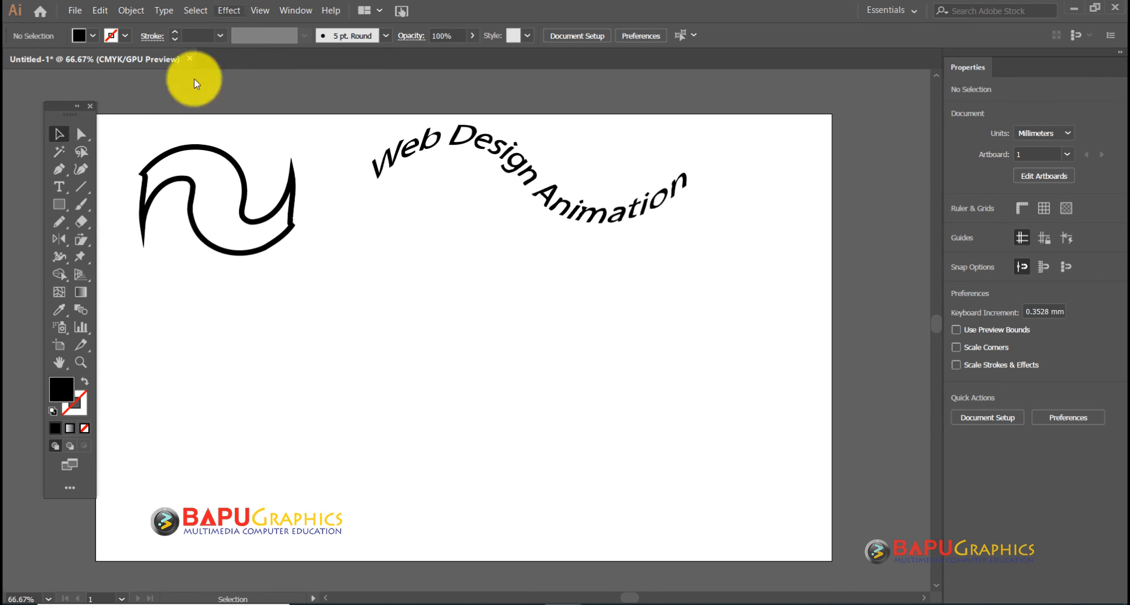
{"action": "left_click", "coordinate": [81, 186]}
{"action": "mouse_move", "coordinate": [226, 347]}
{"action": "left_mouse_down"}
{"action": "mouse_move", "coordinate": [679, 366]}
{"action": "mouse_move", "coordinate": [725, 353]}
{"action": "left_mouse_up"}
{"action": "key", "text": "d"}
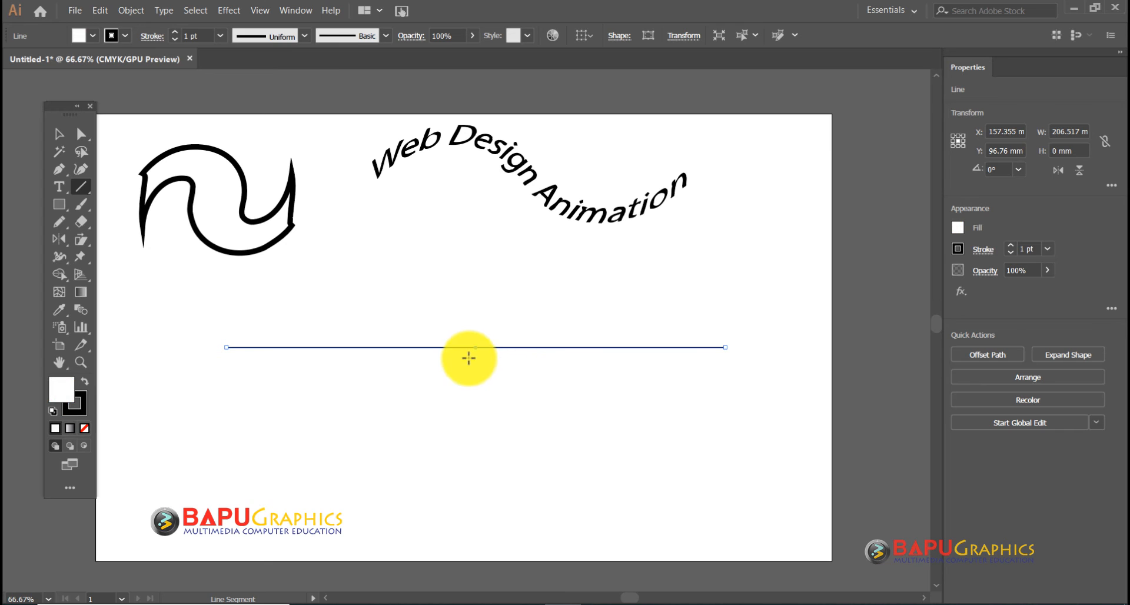
{"action": "key", "text": "v"}
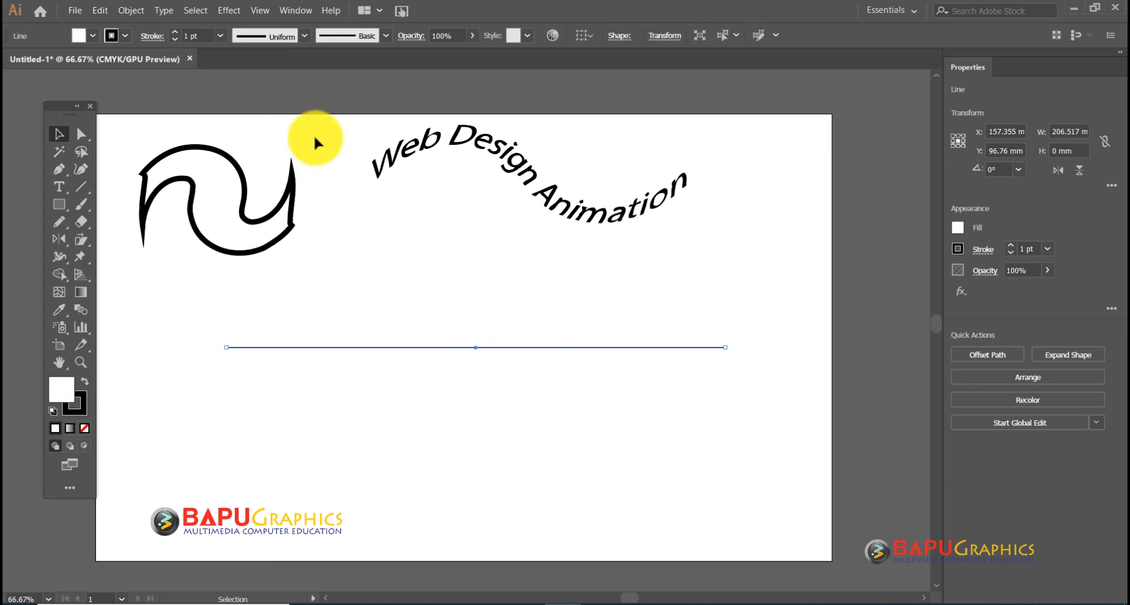
{"action": "left_click", "coordinate": [220, 36]}
{"action": "left_click", "coordinate": [244, 200]}
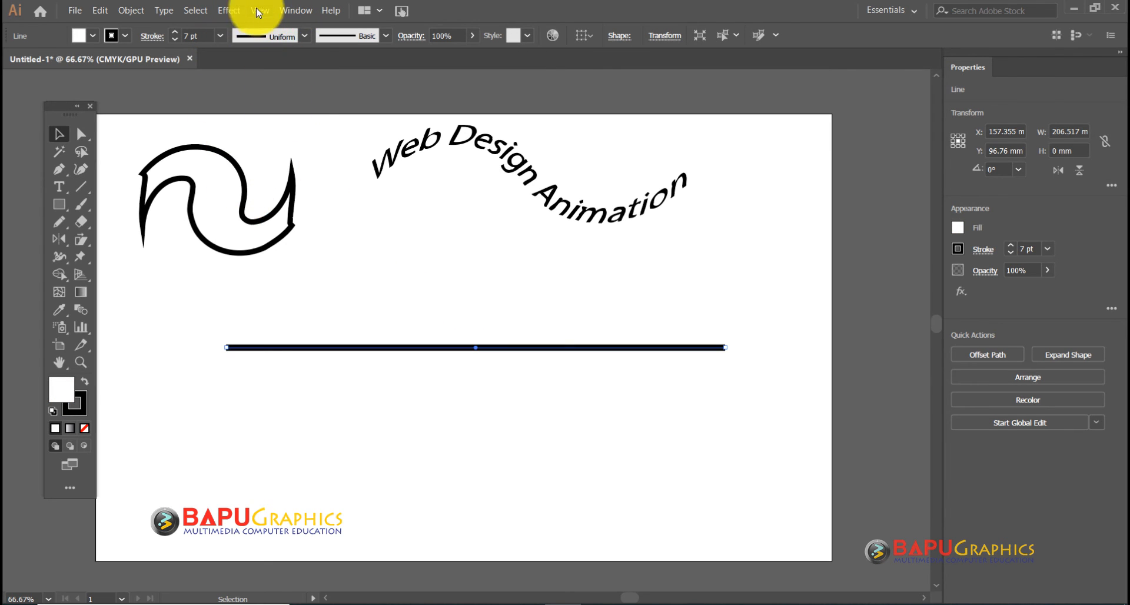
- Preview the Zig Zag effect on the line with an absolute size of 7.76 mm and 19 ridges per segment
{"action": "left_click", "coordinate": [229, 10]}
{"action": "mouse_move", "coordinate": [274, 140]}
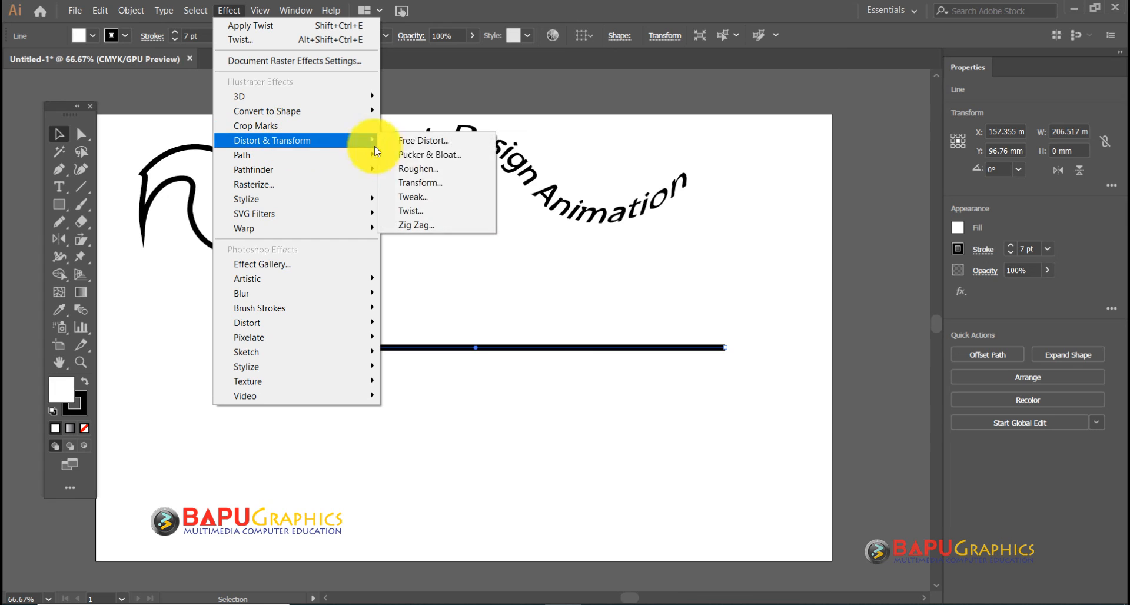
{"action": "left_click", "coordinate": [439, 228]}
{"action": "left_click", "coordinate": [598, 231]}
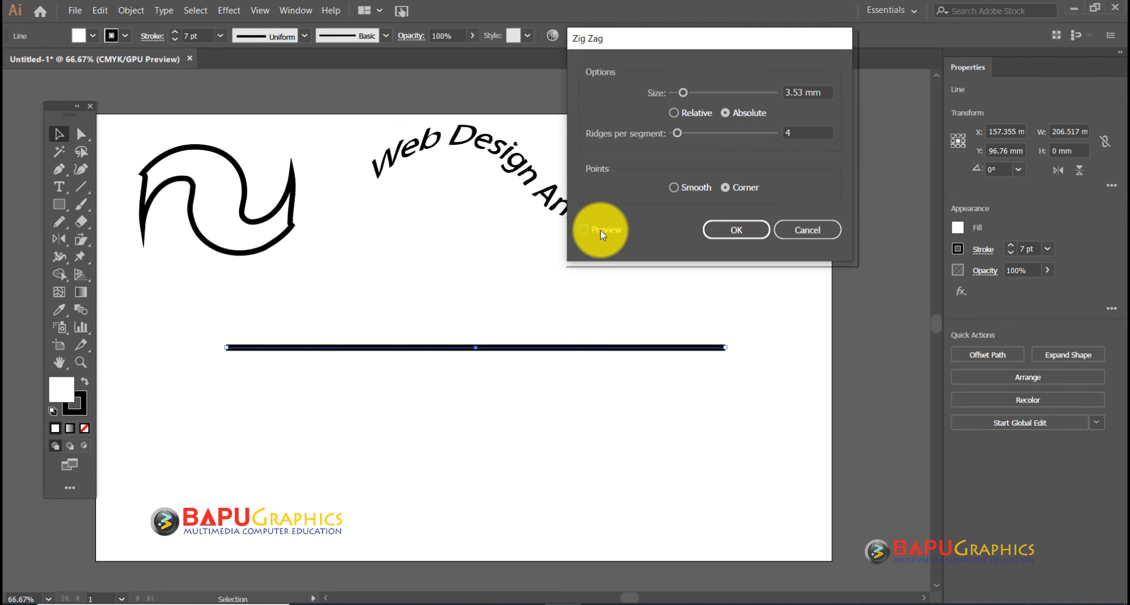
{"action": "left_click_drag", "start_coordinate": [684, 93], "coordinate": [694, 94]}
{"action": "left_click_drag", "start_coordinate": [679, 134], "coordinate": [695, 135]}
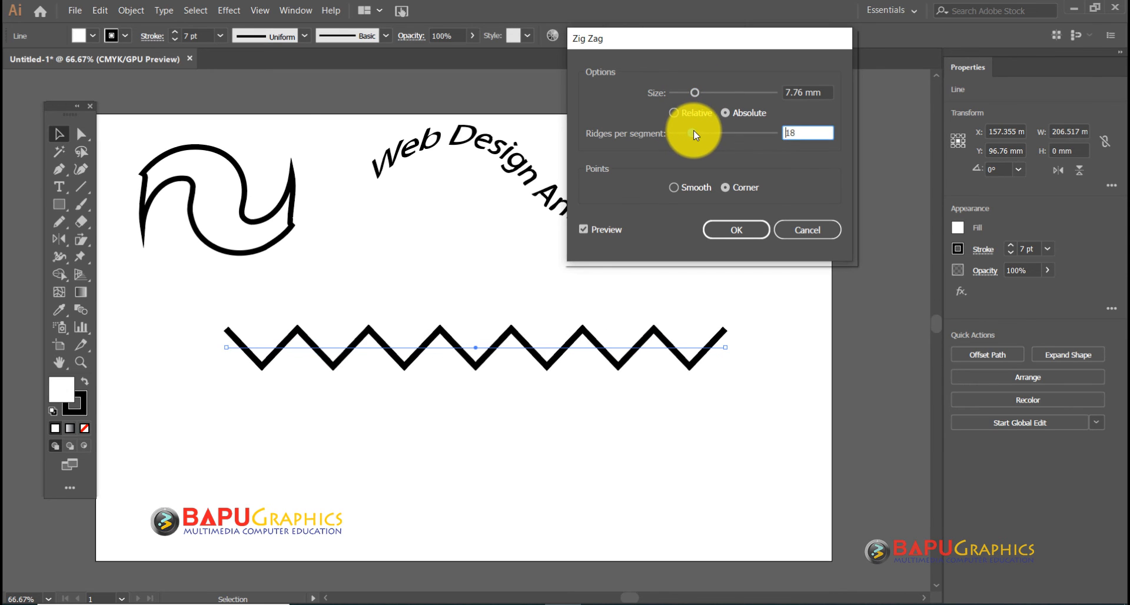
- Switch the zig zag to smooth points, slightly reduce its size and ridge count, and apply the effect
{"action": "left_click", "coordinate": [698, 188]}
{"action": "left_click", "coordinate": [732, 185]}
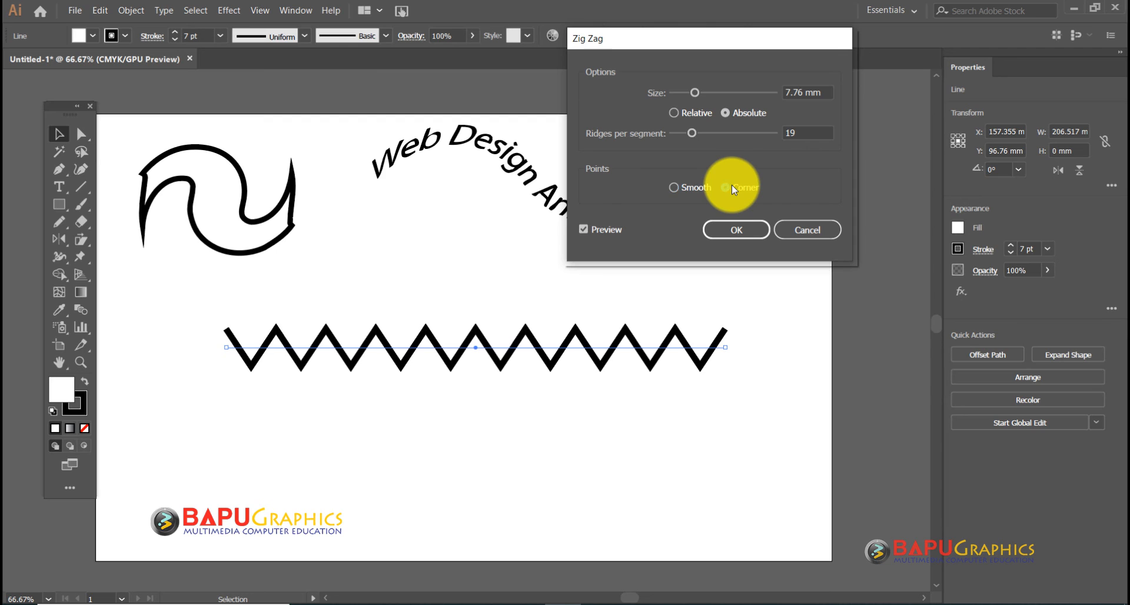
{"action": "left_click", "coordinate": [687, 189]}
{"action": "left_click_drag", "start_coordinate": [692, 97], "coordinate": [688, 93]}
{"action": "left_click_drag", "start_coordinate": [692, 133], "coordinate": [690, 132]}
{"action": "key", "text": "Return"}
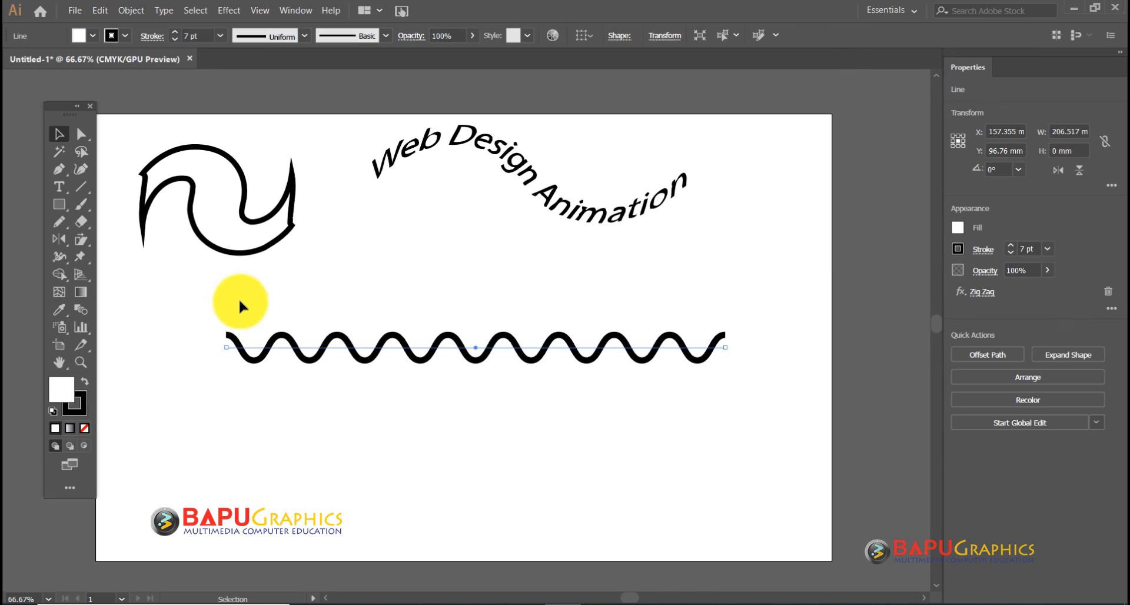
- Draw a second horizontal line about 200 mm long below the wavy one and preview the Roughen effect on it
{"action": "left_click", "coordinate": [80, 187]}
{"action": "left_click_drag", "start_coordinate": [241, 459], "coordinate": [725, 459]}
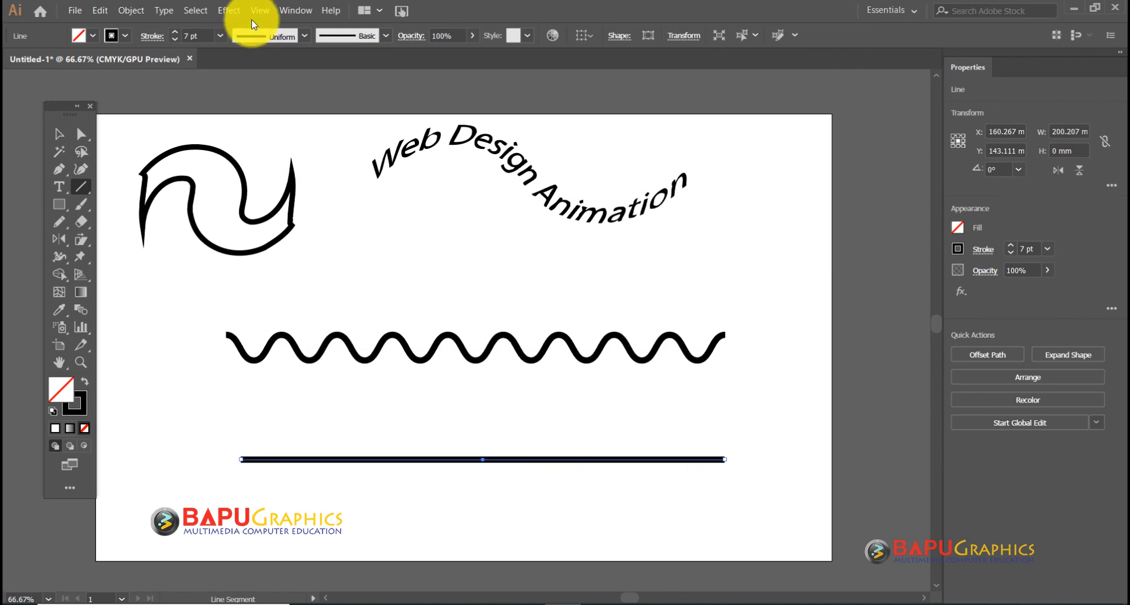
{"action": "left_click", "coordinate": [229, 10]}
{"action": "mouse_move", "coordinate": [295, 140]}
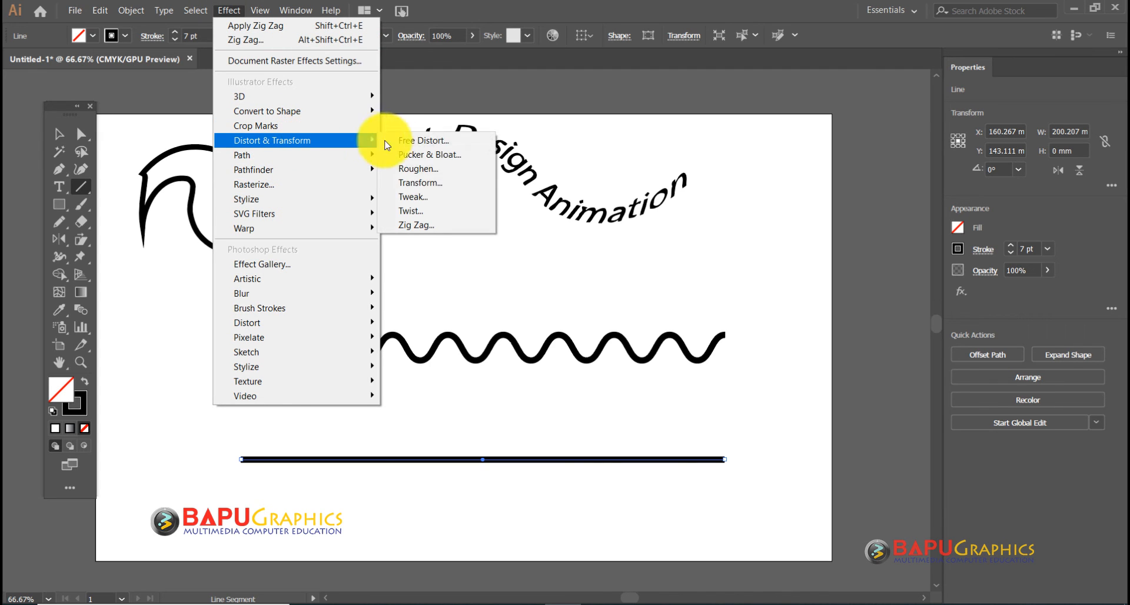
{"action": "left_click", "coordinate": [423, 168]}
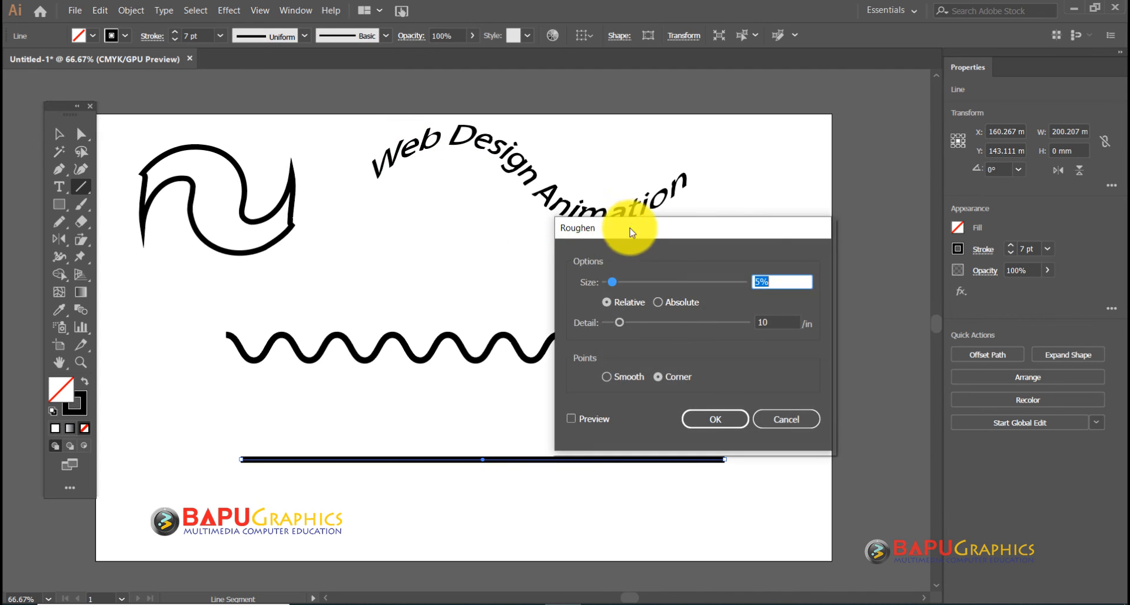
{"action": "left_click_drag", "start_coordinate": [630, 227], "coordinate": [663, 106]}
{"action": "left_click", "coordinate": [627, 304]}
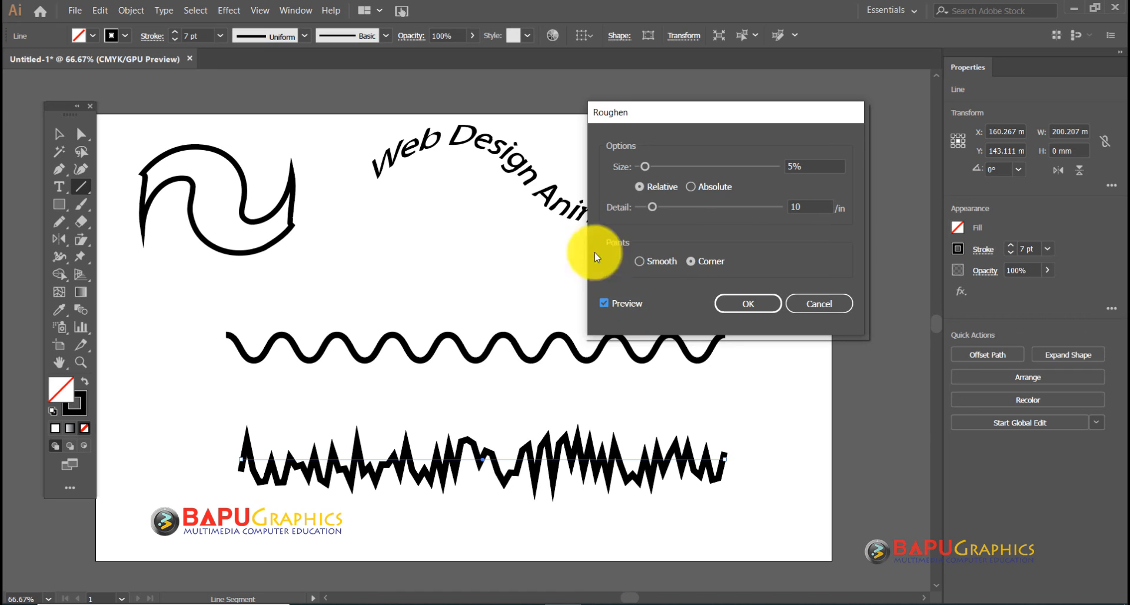
- Try a roughen size of 16%, compare absolute with relative sizing, and set the detail to 11/in
{"action": "left_click_drag", "start_coordinate": [649, 168], "coordinate": [664, 167]}
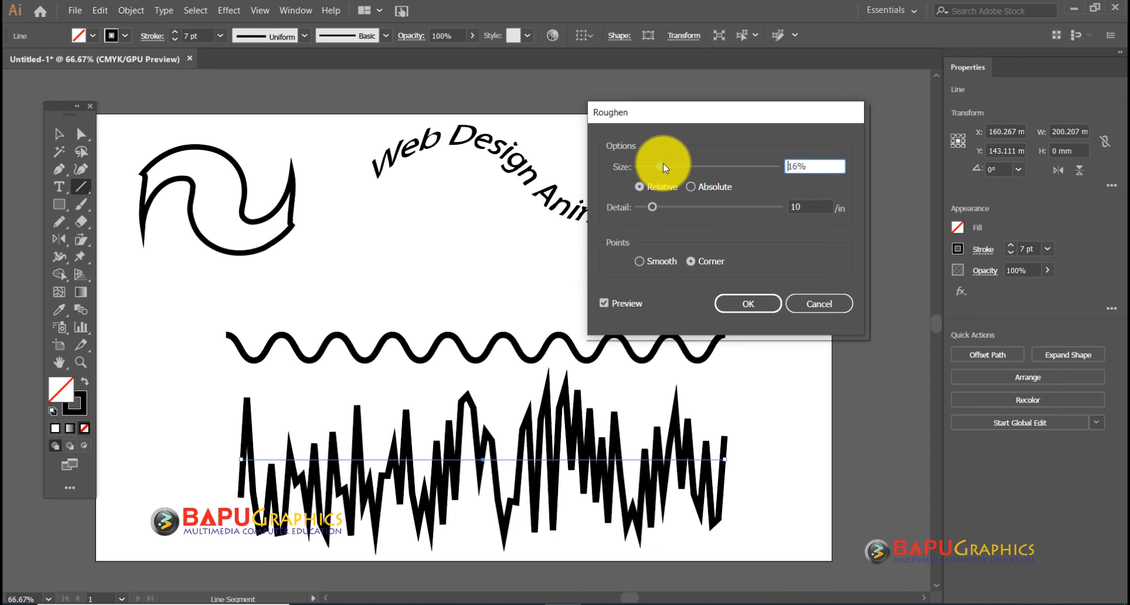
{"action": "left_click_drag", "start_coordinate": [653, 207], "coordinate": [652, 209]}
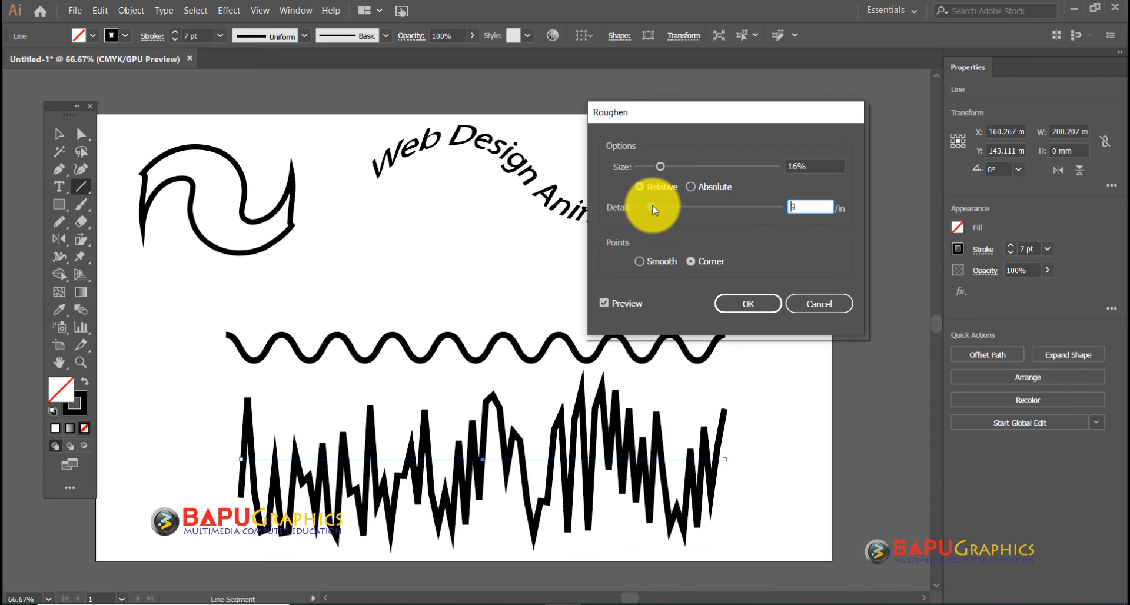
{"action": "left_click", "coordinate": [691, 186]}
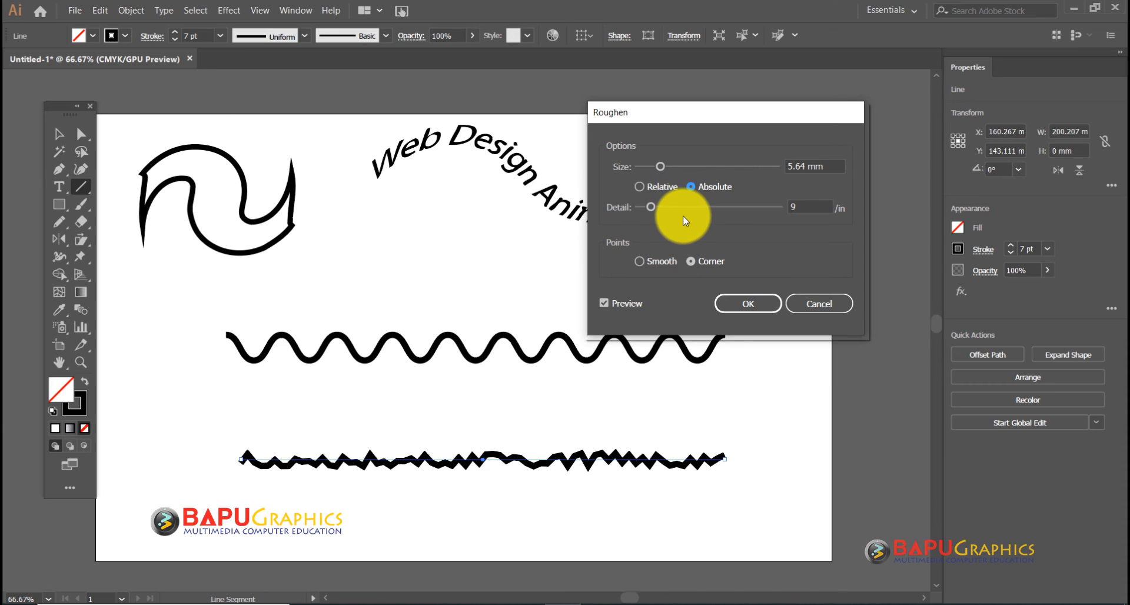
{"action": "mouse_move", "coordinate": [652, 209]}
{"action": "left_mouse_down"}
{"action": "mouse_move", "coordinate": [669, 207]}
{"action": "mouse_move", "coordinate": [653, 207]}
{"action": "left_mouse_up"}
{"action": "left_click", "coordinate": [657, 187]}
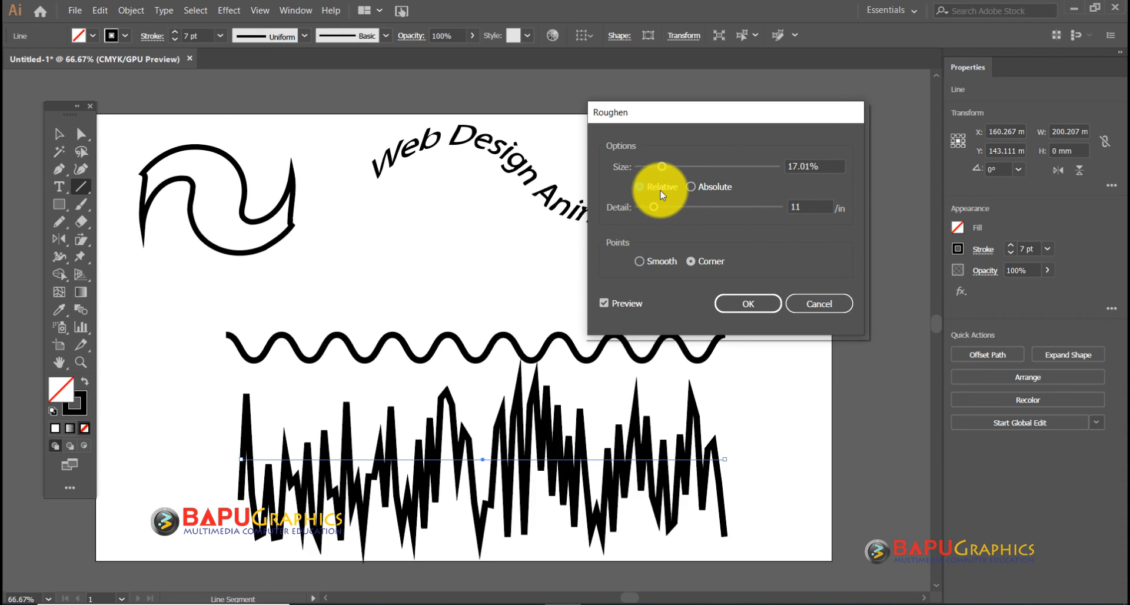
- Set the roughen size to 7%, compare smooth with corner points, then apply the effect with corner points and deselect the line
{"action": "left_click_drag", "start_coordinate": [661, 171], "coordinate": [647, 167]}
{"action": "left_click", "coordinate": [661, 263]}
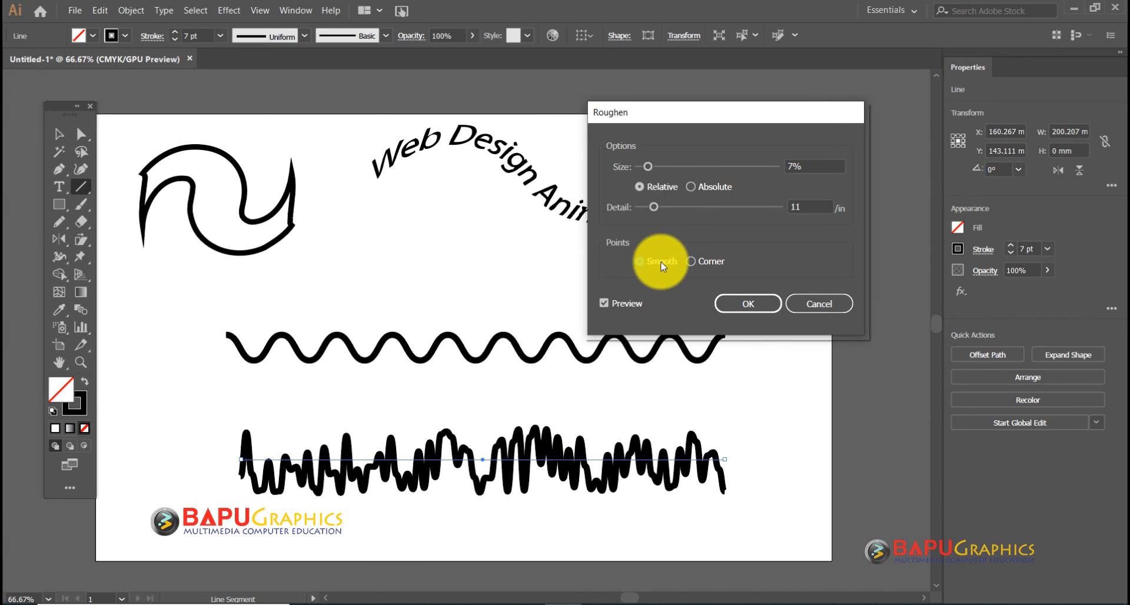
{"action": "left_click", "coordinate": [704, 262]}
{"action": "left_click", "coordinate": [741, 306]}
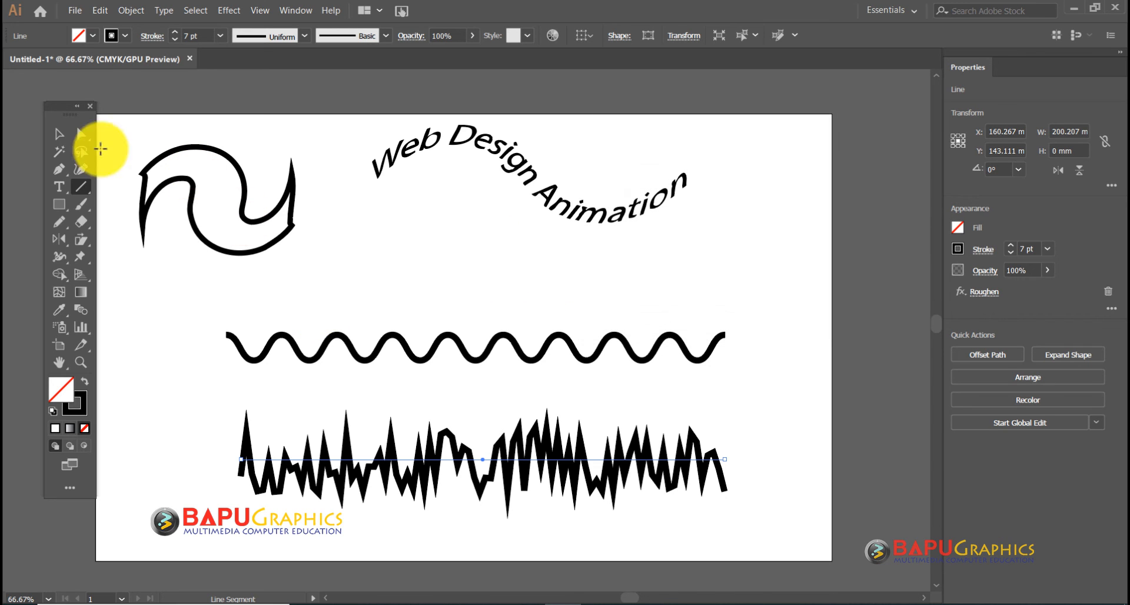
{"action": "left_click", "coordinate": [55, 143]}
{"action": "left_click", "coordinate": [194, 298]}
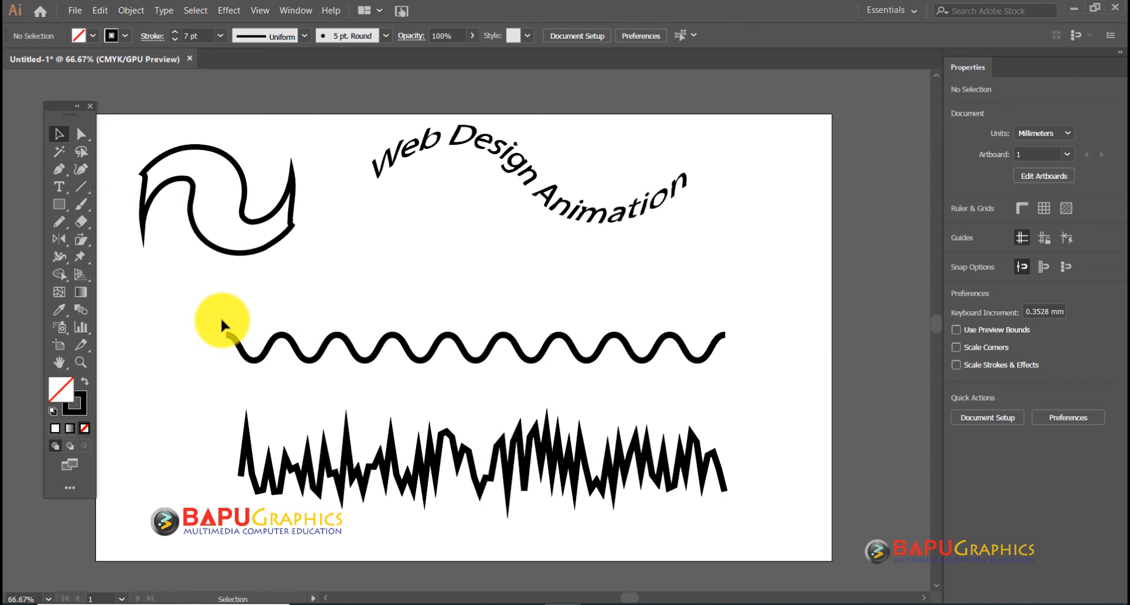
- Draw an unfilled circle about 84 mm in diameter near the artboard's centre, overlapping the text and the wavy line
{"action": "left_click_drag", "start_coordinate": [222, 320], "coordinate": [762, 506]}
{"action": "left_click", "coordinate": [686, 306]}
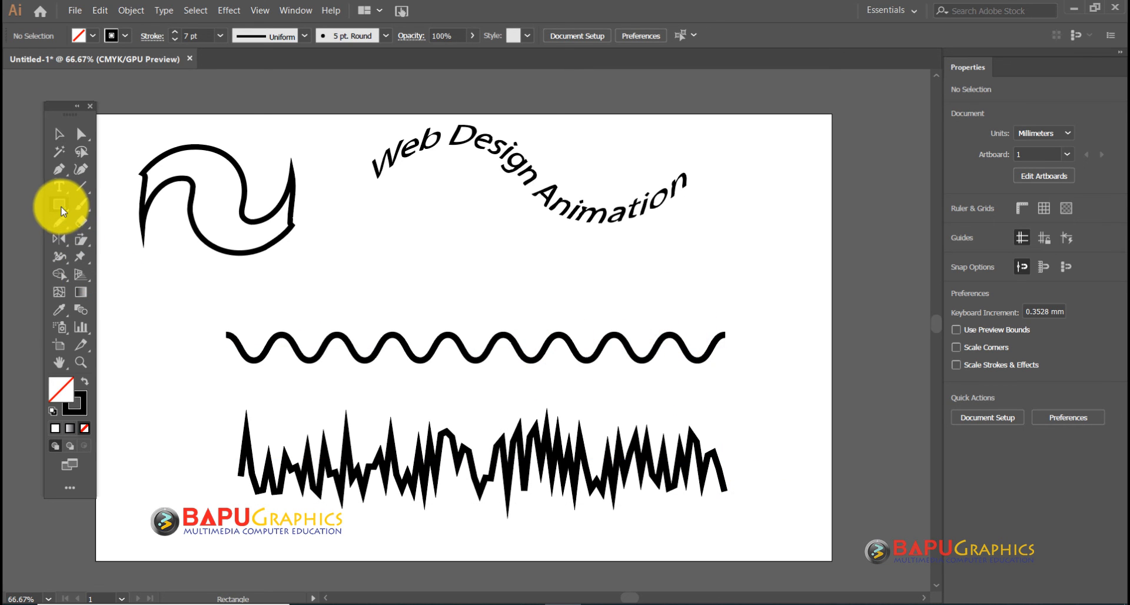
{"action": "left_click_drag", "start_coordinate": [65, 201], "coordinate": [88, 209]}
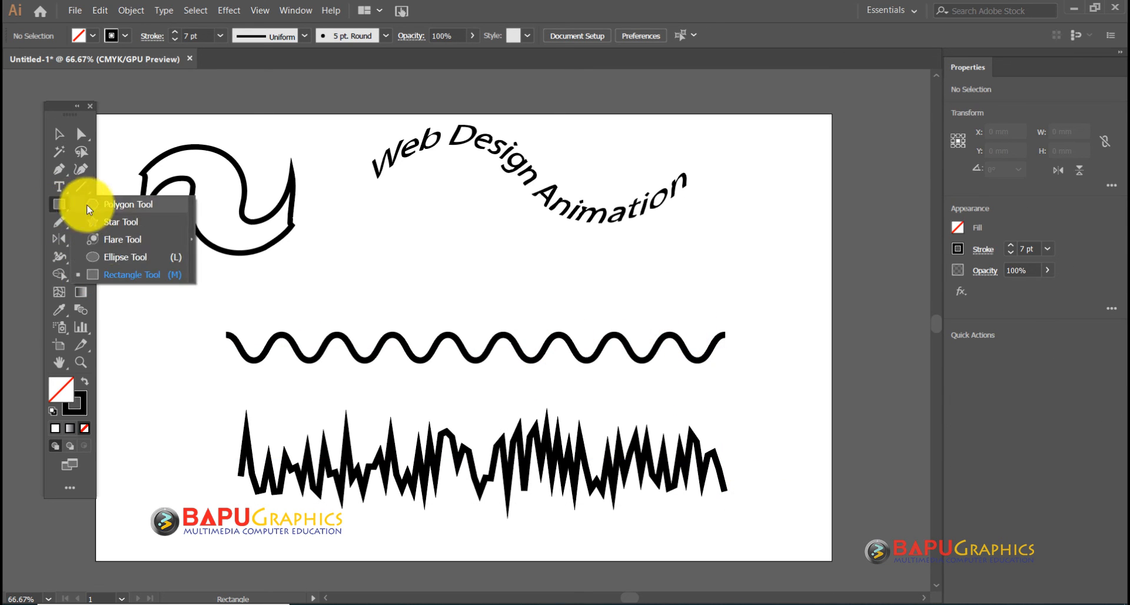
{"action": "left_click", "coordinate": [119, 257]}
{"action": "left_click_drag", "start_coordinate": [359, 202], "coordinate": [544, 392]}
{"action": "left_click", "coordinate": [59, 134]}
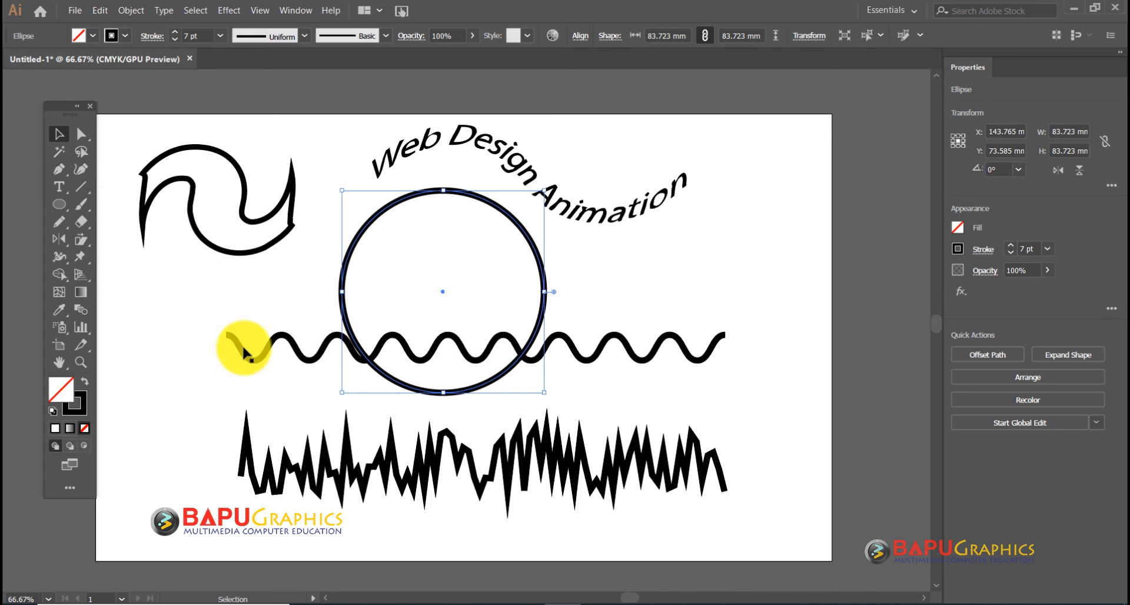
- Move the wavy line and the roughened line down together so they clear the circle, and select the circle
{"action": "left_click_drag", "start_coordinate": [197, 304], "coordinate": [298, 513]}
{"action": "left_click_drag", "start_coordinate": [270, 344], "coordinate": [271, 417]}
{"action": "left_click", "coordinate": [345, 314]}
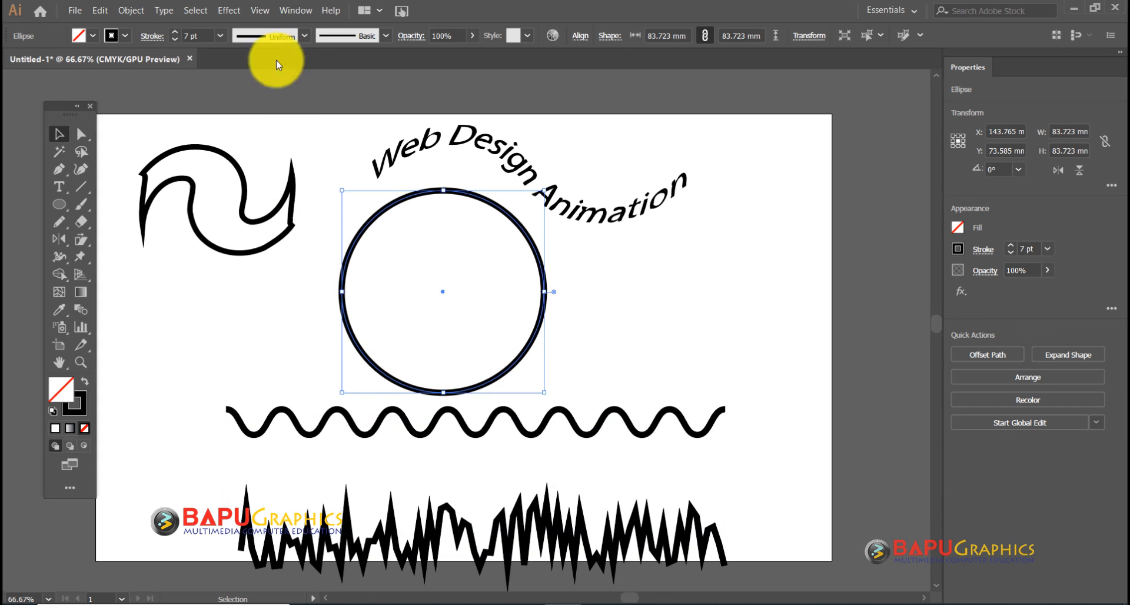
- Preview the Zig Zag effect on the circle with an absolute size of 7.41 mm, 6 ridges per segment and smooth points
{"action": "left_click", "coordinate": [239, 11]}
{"action": "mouse_move", "coordinate": [266, 140]}
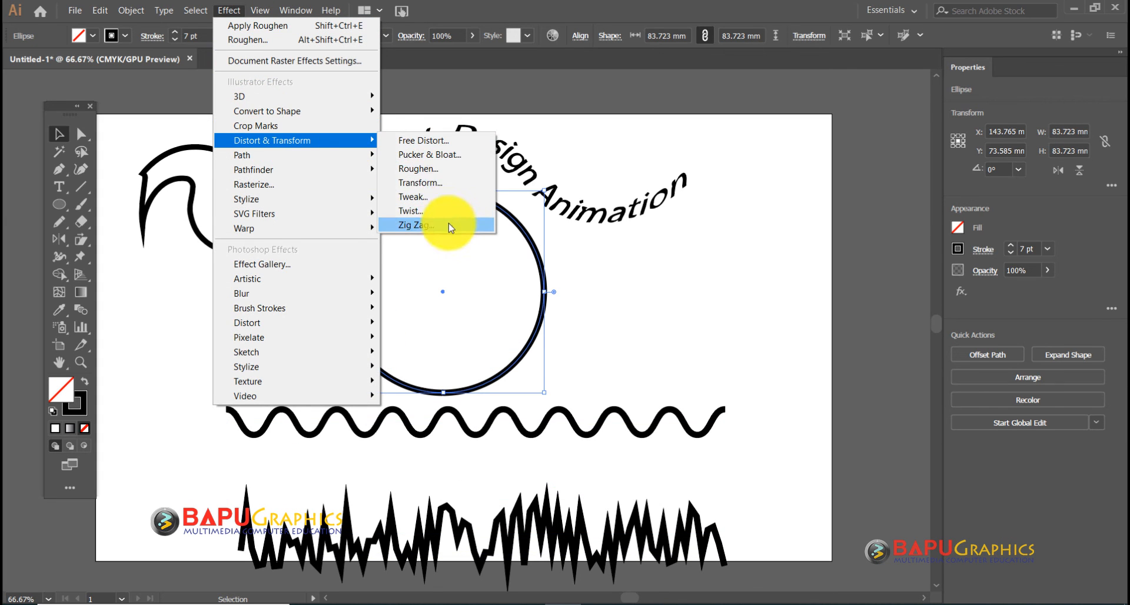
{"action": "left_click", "coordinate": [450, 226]}
{"action": "left_click", "coordinate": [611, 229]}
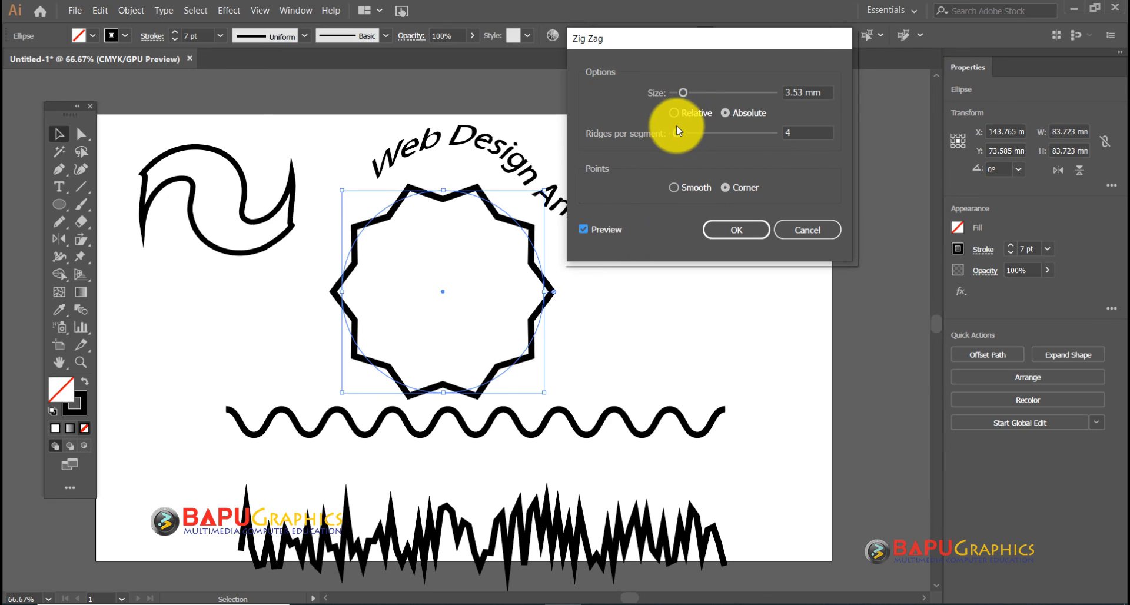
{"action": "left_click_drag", "start_coordinate": [683, 92], "coordinate": [695, 93]}
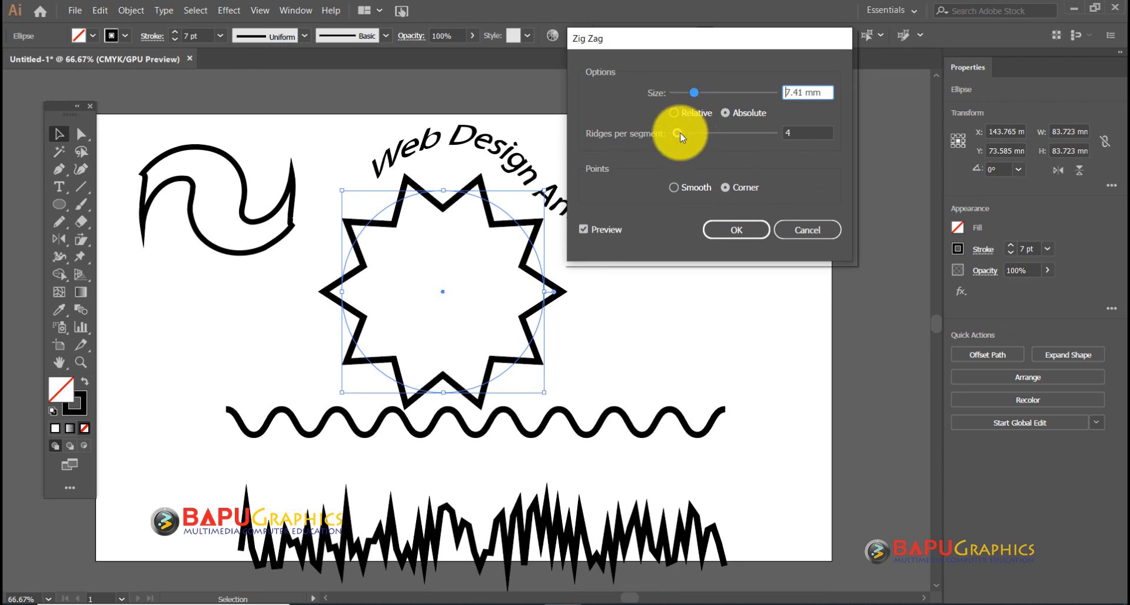
{"action": "left_click_drag", "start_coordinate": [680, 137], "coordinate": [678, 133]}
{"action": "left_click", "coordinate": [690, 187]}
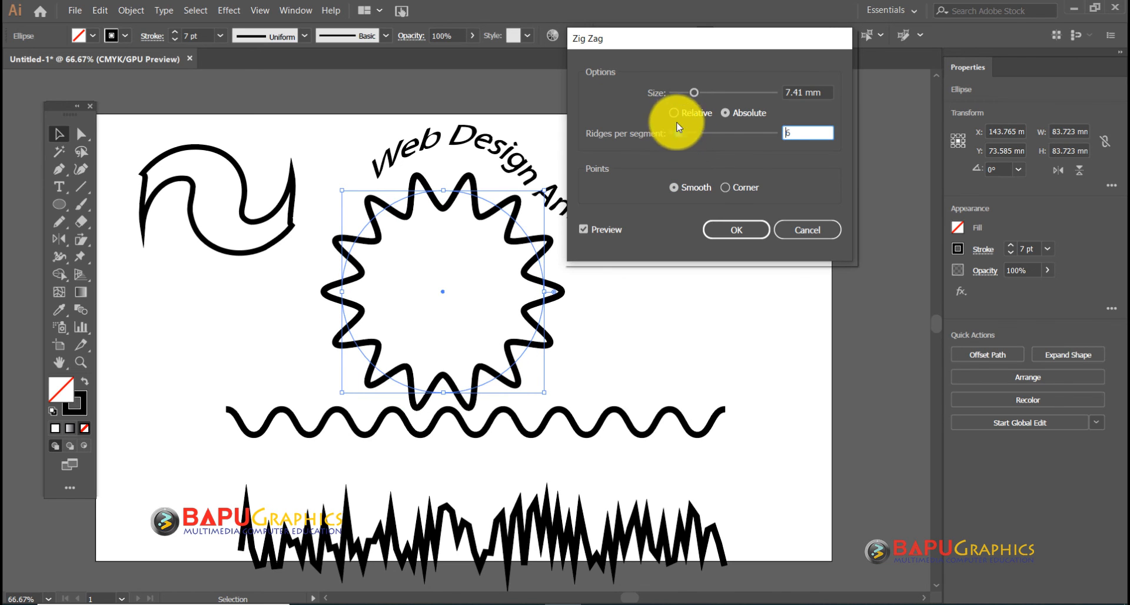
- Reduce the zigzag size to 2.47 mm, set 13 ridges per segment, lower the size slightly more and apply the effect
{"action": "left_click_drag", "start_coordinate": [694, 92], "coordinate": [679, 93]}
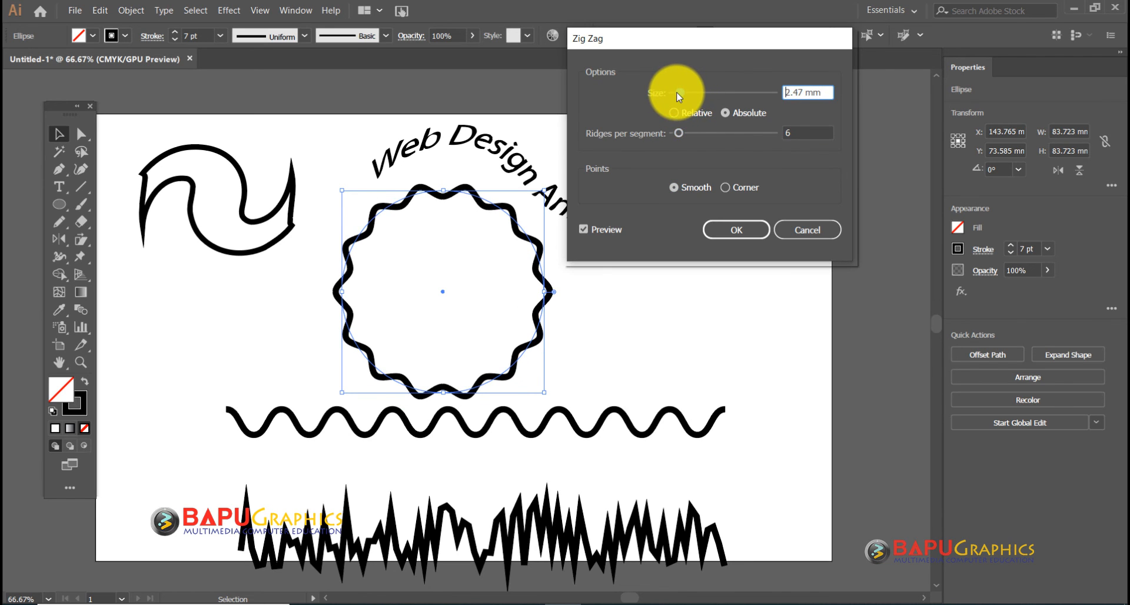
{"action": "left_click_drag", "start_coordinate": [678, 133], "coordinate": [690, 136]}
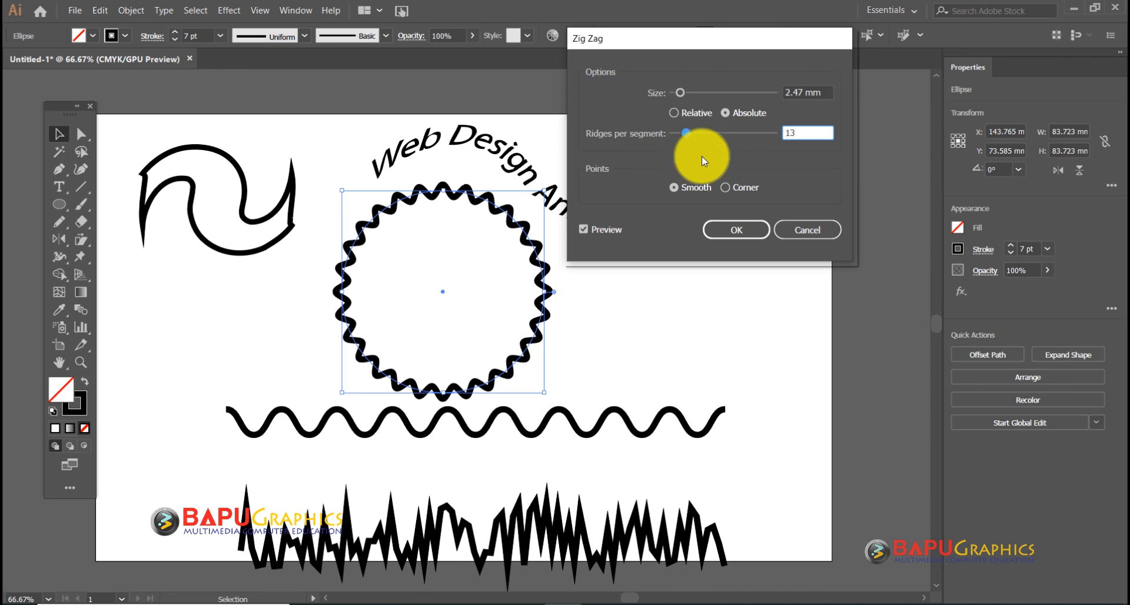
{"action": "left_click_drag", "start_coordinate": [680, 92], "coordinate": [678, 95]}
{"action": "left_click", "coordinate": [731, 231]}
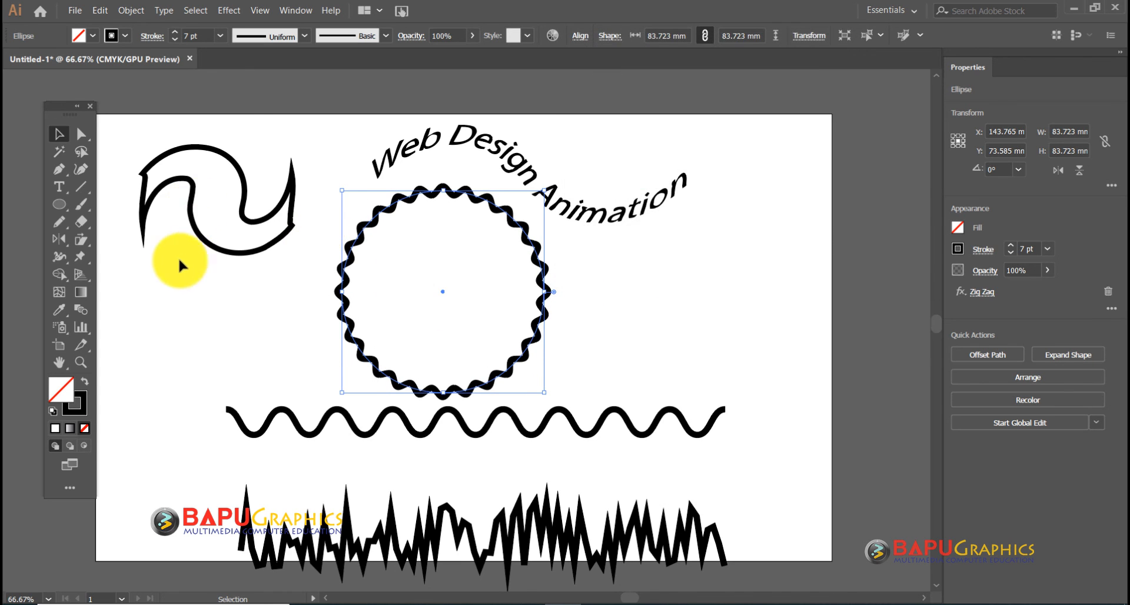
- Select all the artwork and delete it to clear the artboard
{"action": "left_click", "coordinate": [178, 298]}
{"action": "key", "text": "ctrl+a"}
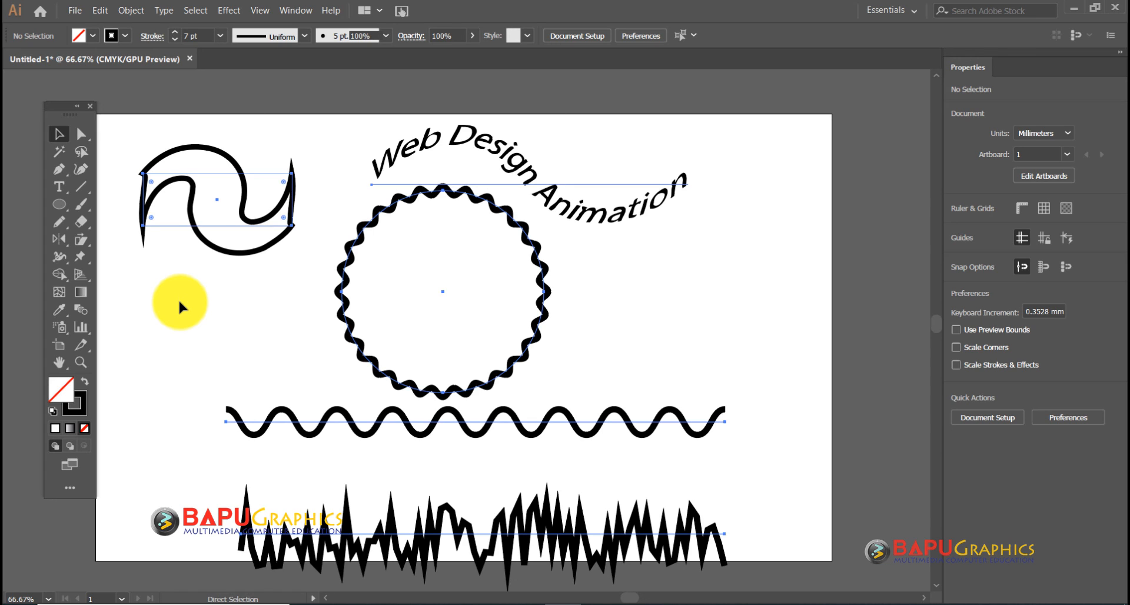
{"action": "key", "text": "Delete"}
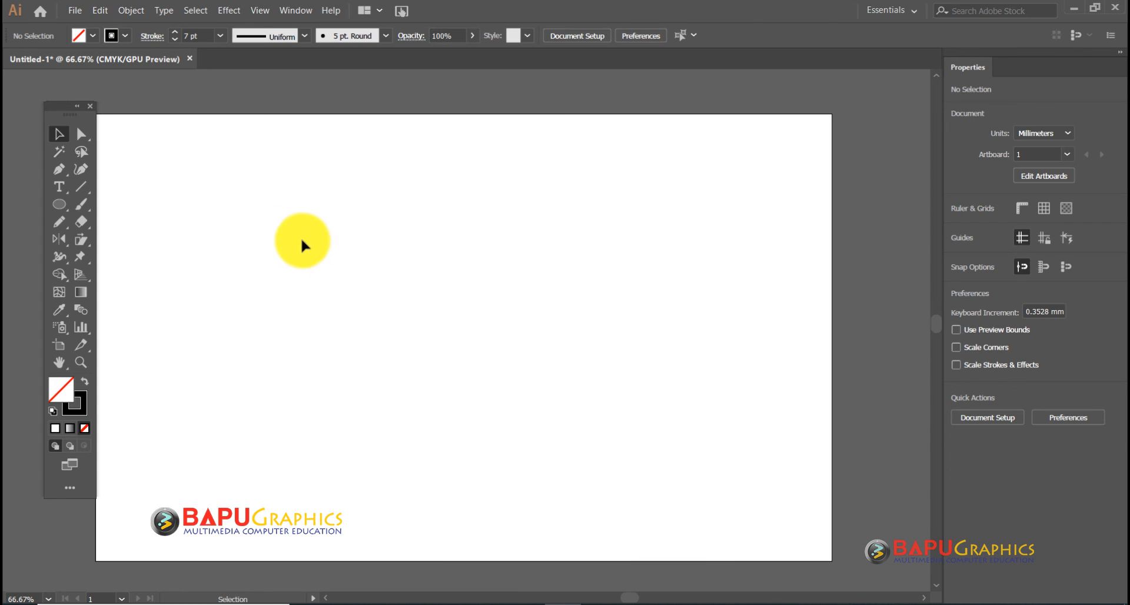
{"action": "left_click_drag", "start_coordinate": [284, 250], "coordinate": [299, 244]}
{"action": "left_click", "coordinate": [59, 187]}
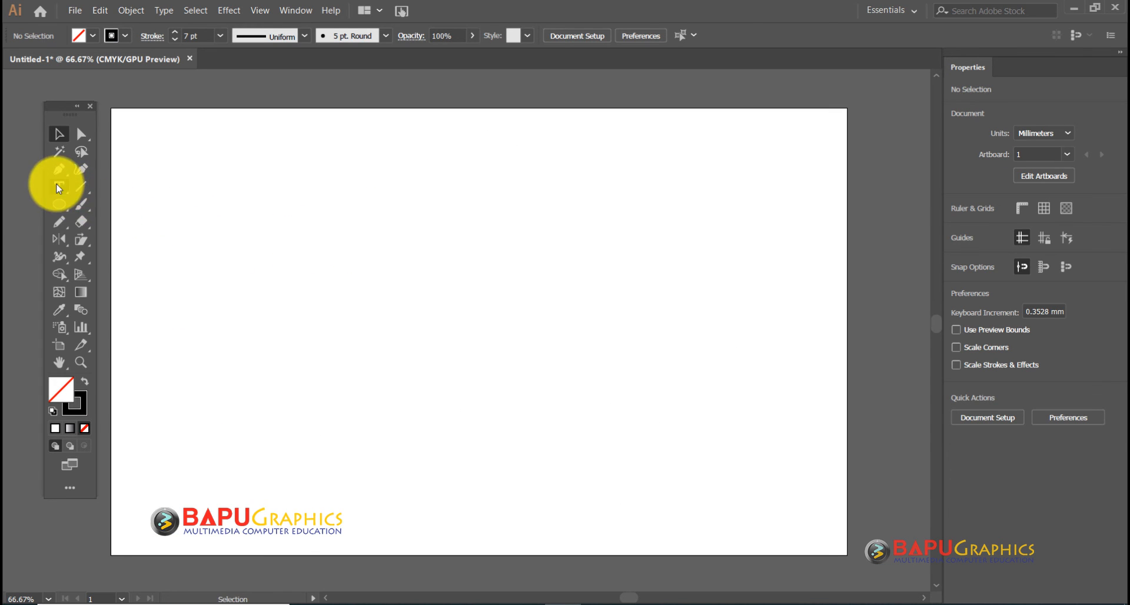
{"action": "left_click", "coordinate": [176, 298]}
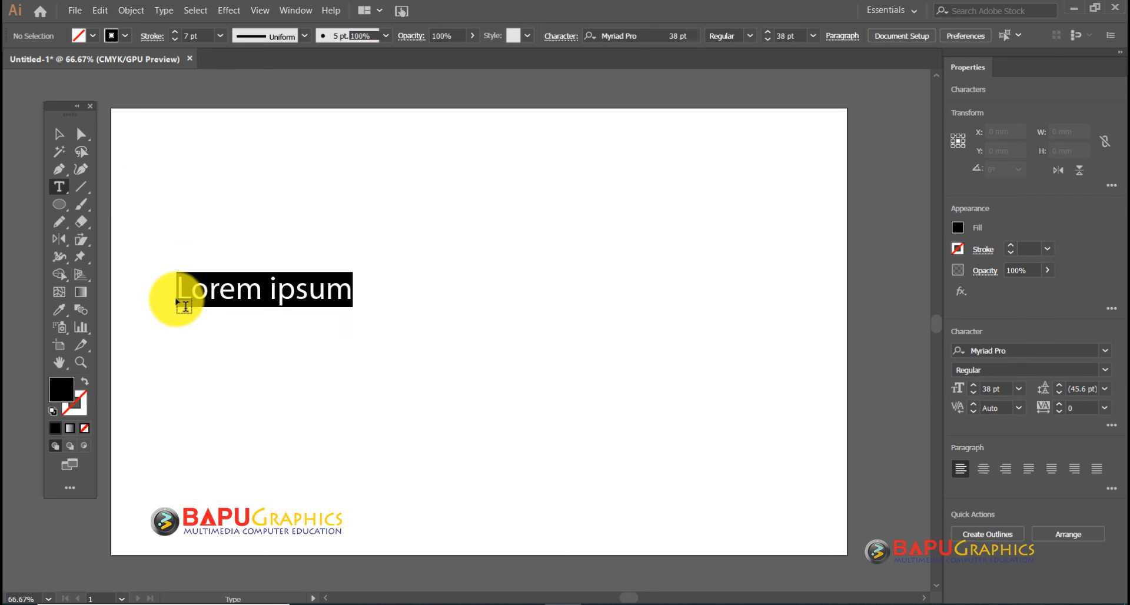
{"action": "type", "text": "www.bapugraphics.com"}
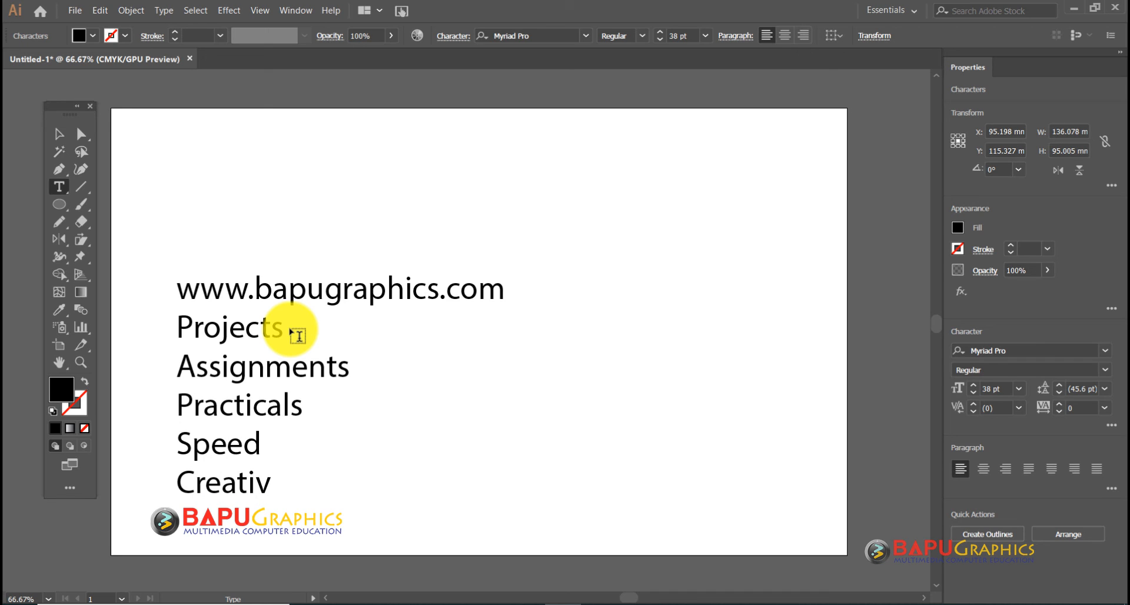
{"action": "type", "text": "ity"}
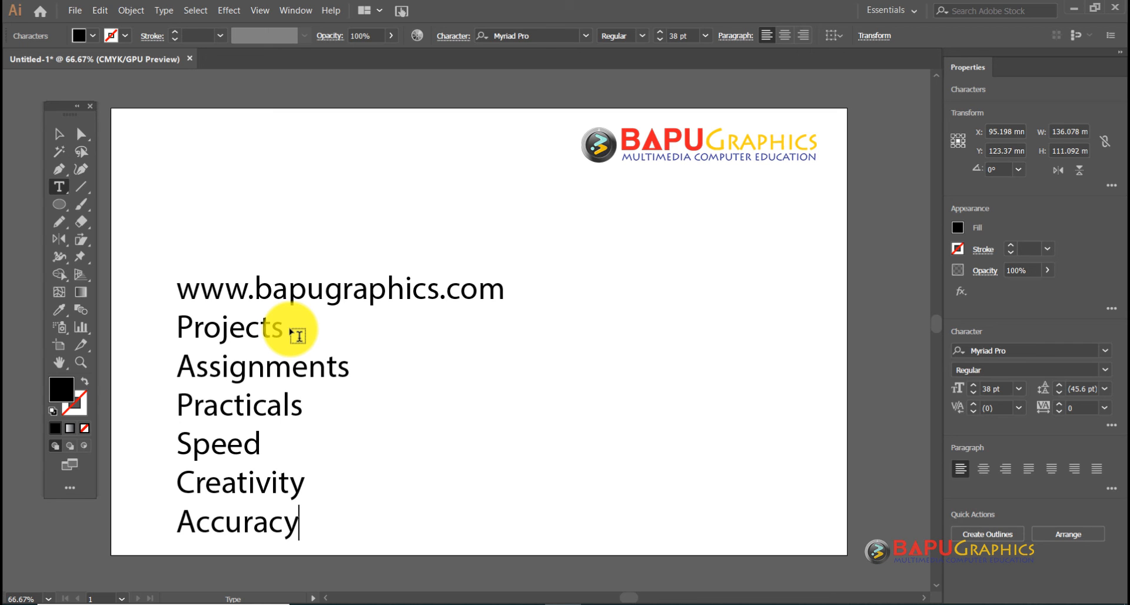
- Move the text block up by about 42 mm into the artboard's upper part and deselect it
{"action": "left_click", "coordinate": [59, 134]}
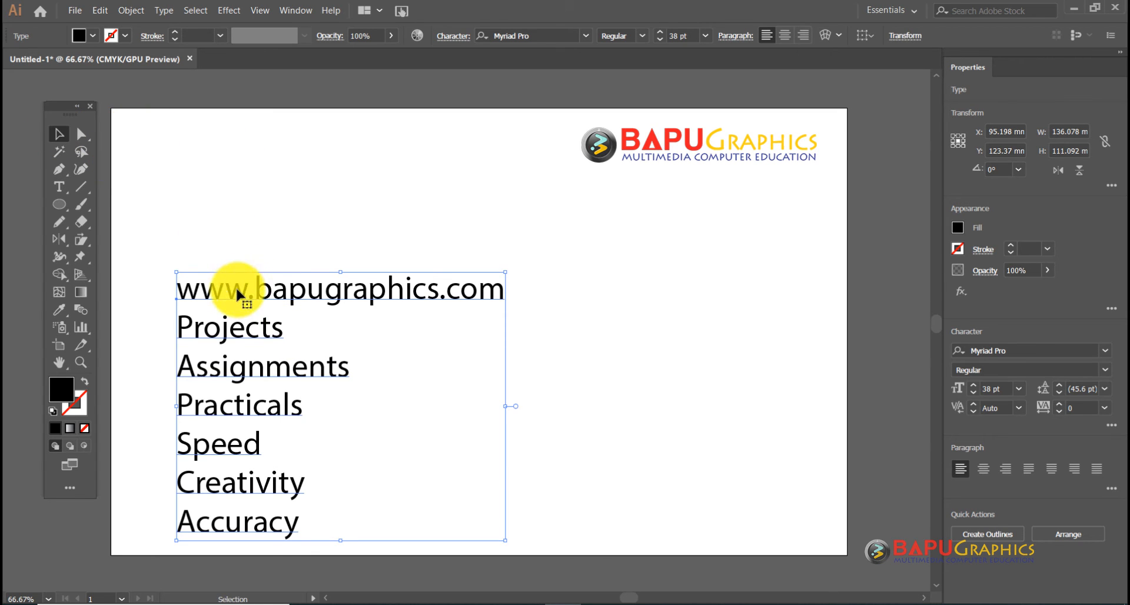
{"action": "left_click_drag", "start_coordinate": [235, 286], "coordinate": [222, 185]}
{"action": "left_click", "coordinate": [552, 275]}
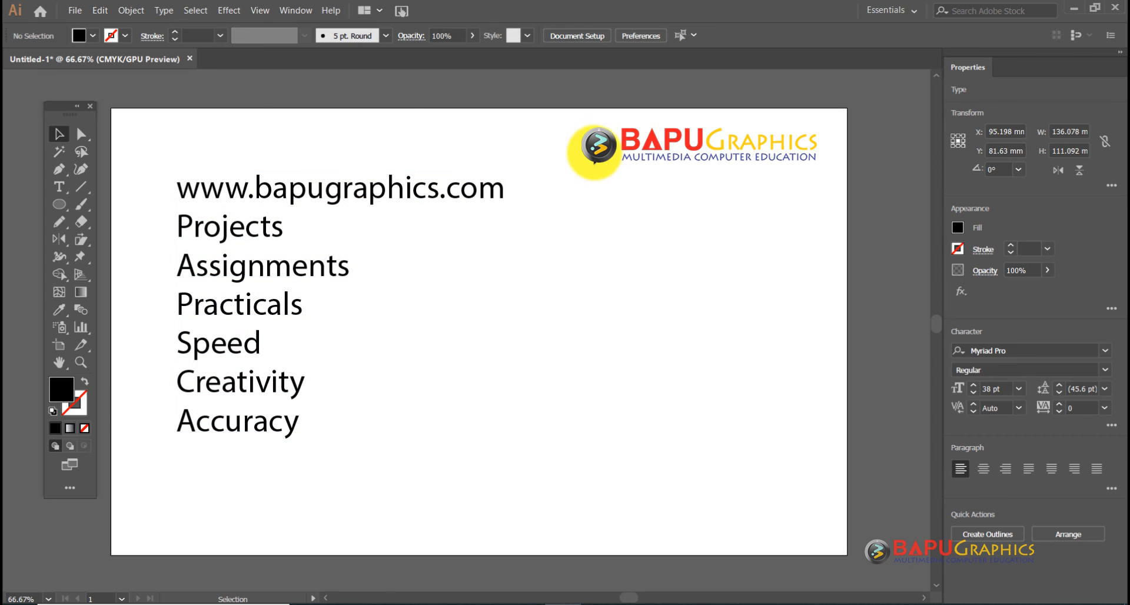